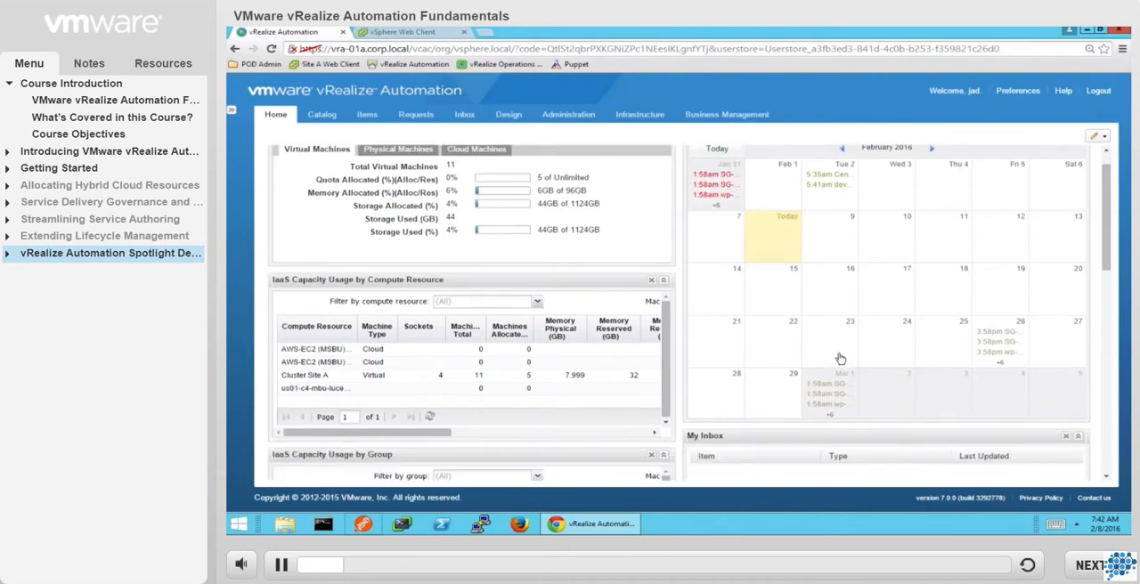
Check the home dashboard's customization options for changing the layout and adding portlets, without changing anything.
scroll(839, 358, up, 6)
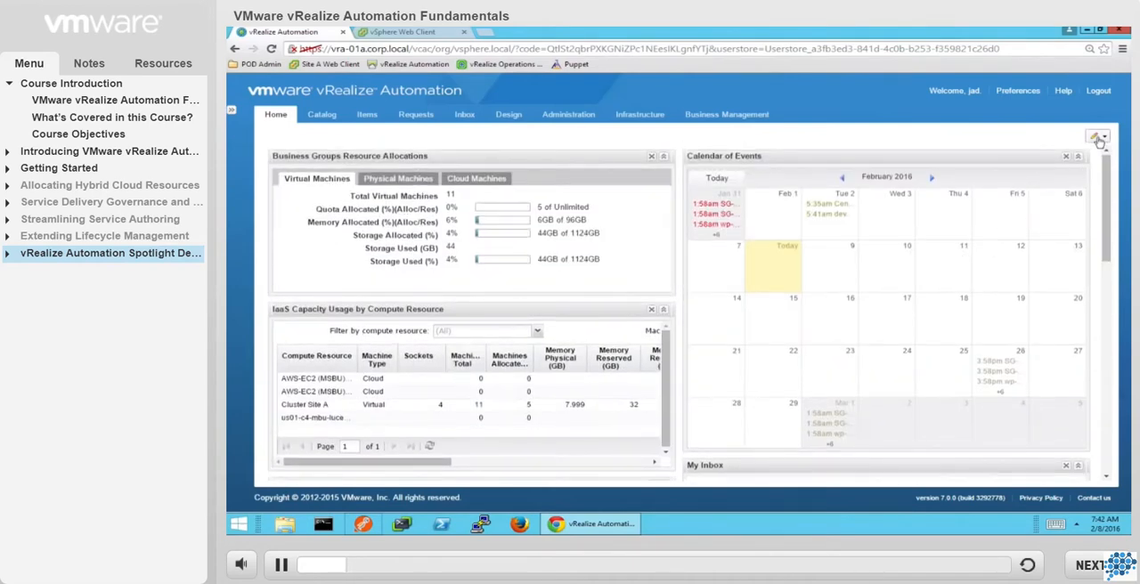
click(1099, 139)
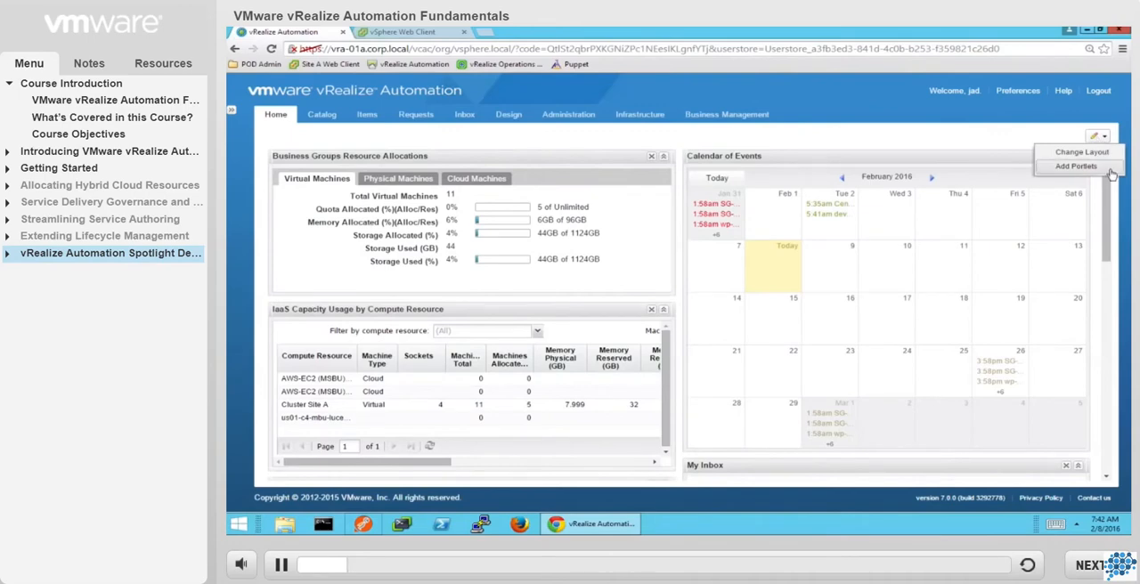
click(813, 141)
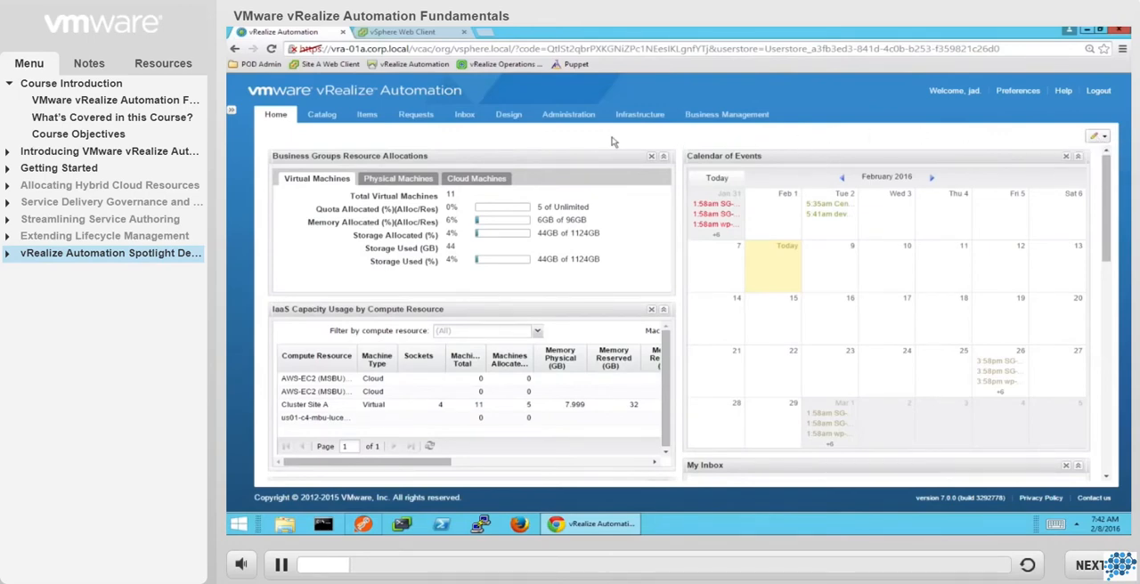
Open the sync settings of the corp.local directory under Directories Management in the administration area.
click(569, 115)
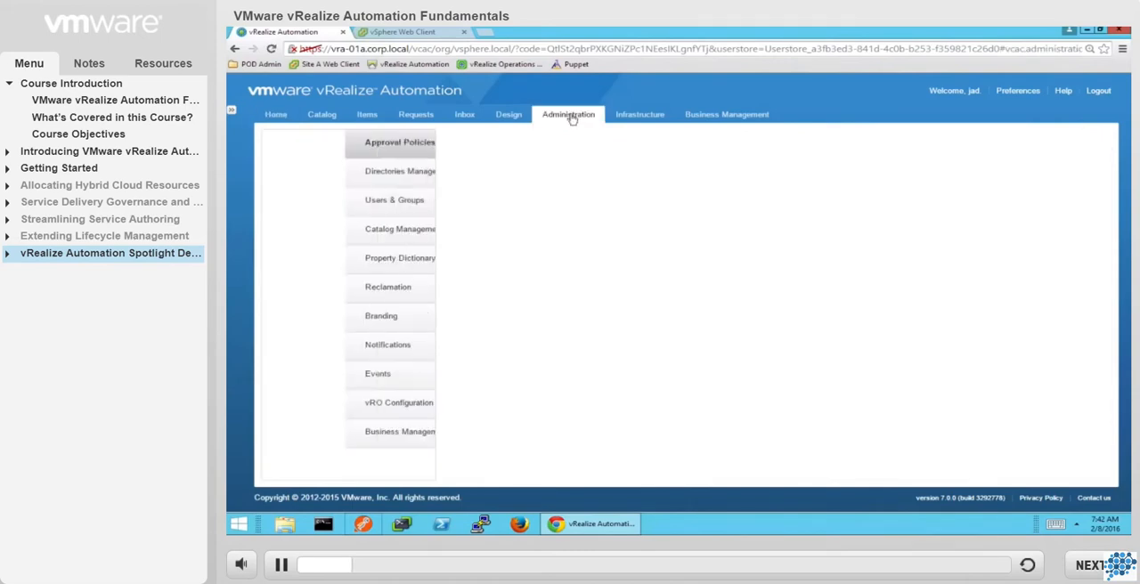
click(368, 175)
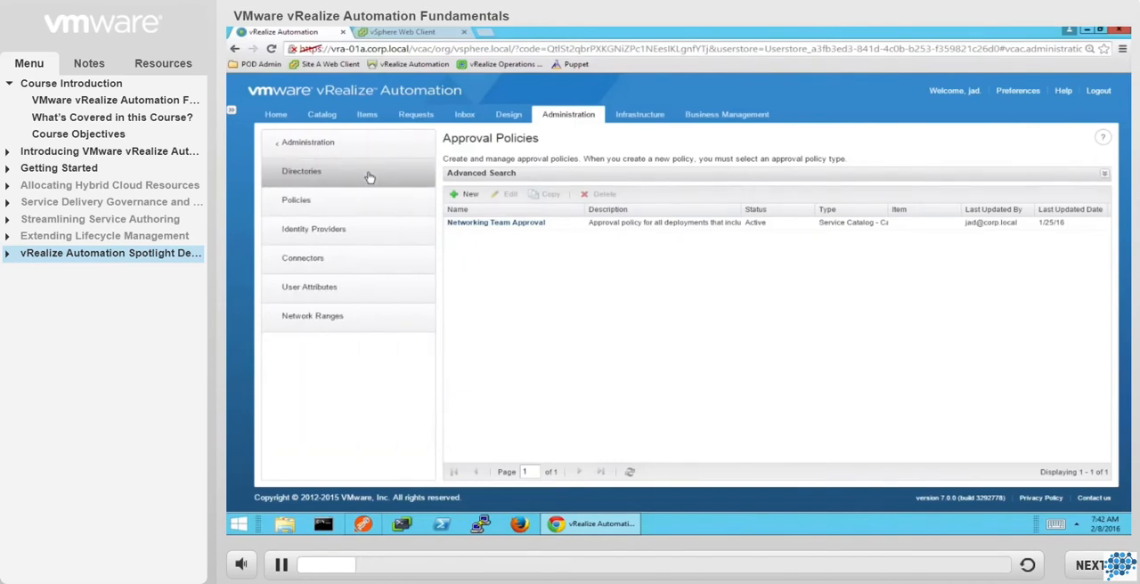
click(369, 174)
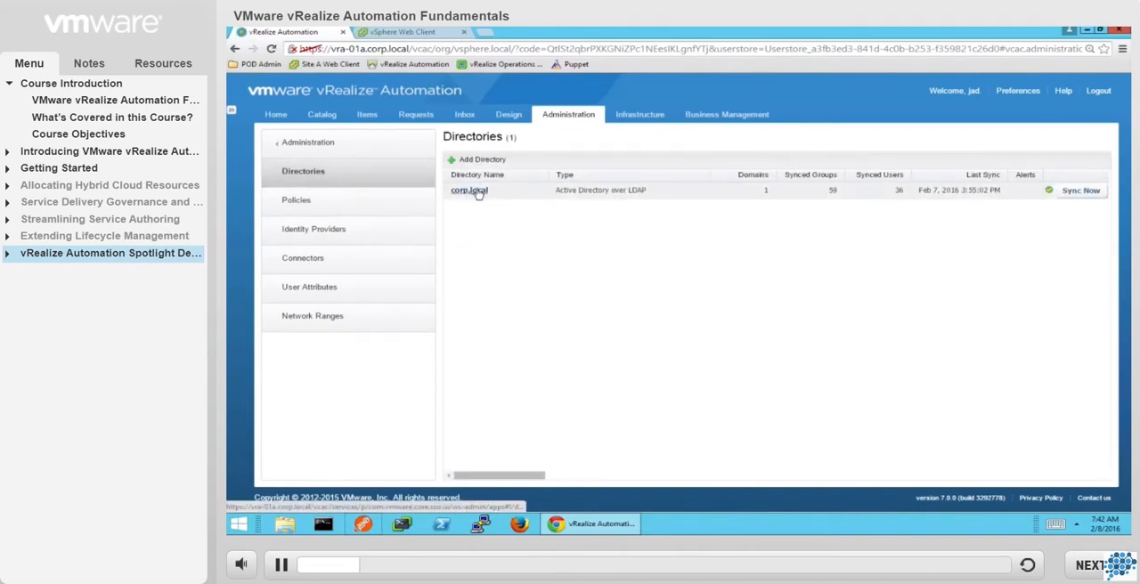
click(472, 191)
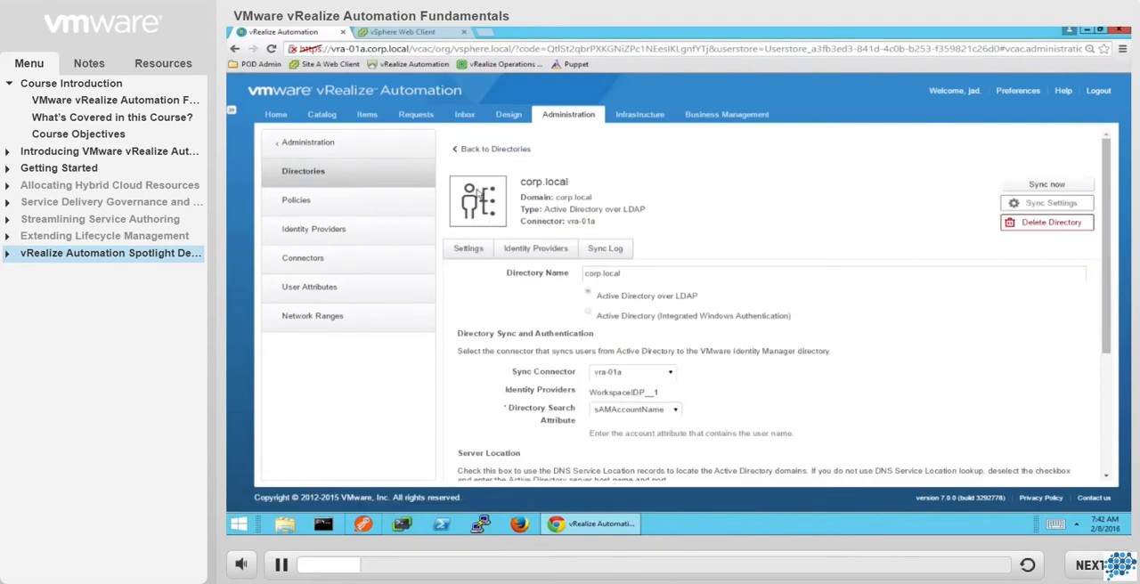
click(1046, 203)
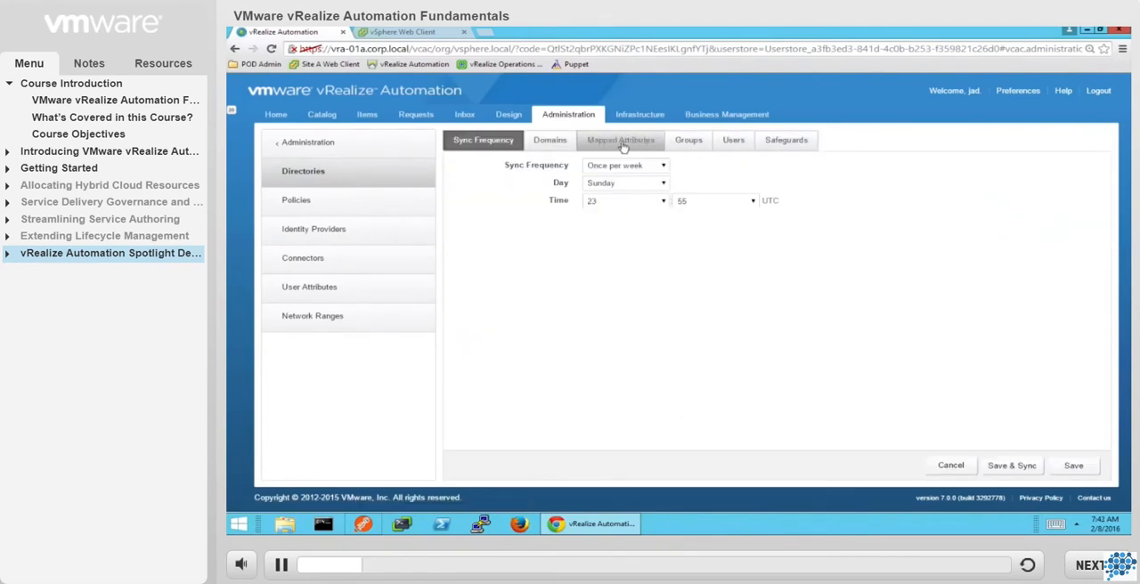
Review the directory's sync settings for domains, mapped attributes, groups, users and safeguards.
click(564, 152)
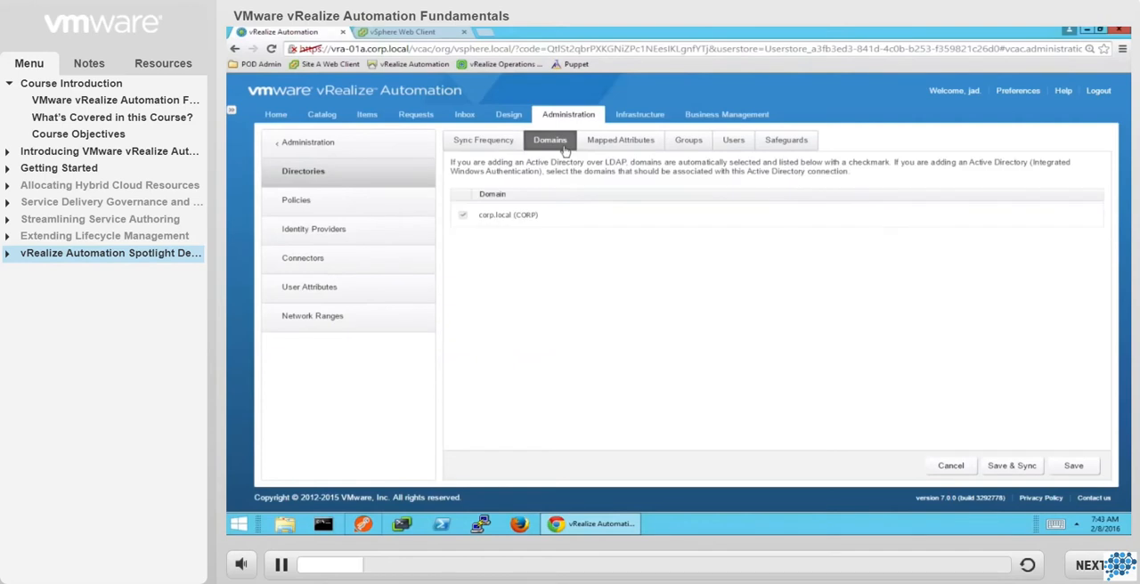
click(615, 148)
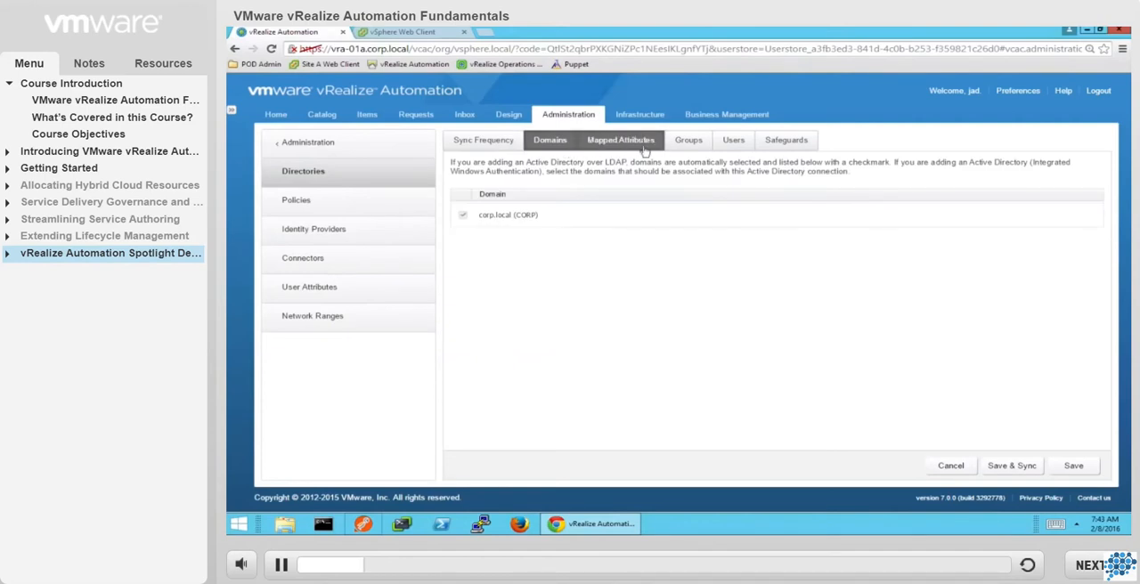
click(688, 150)
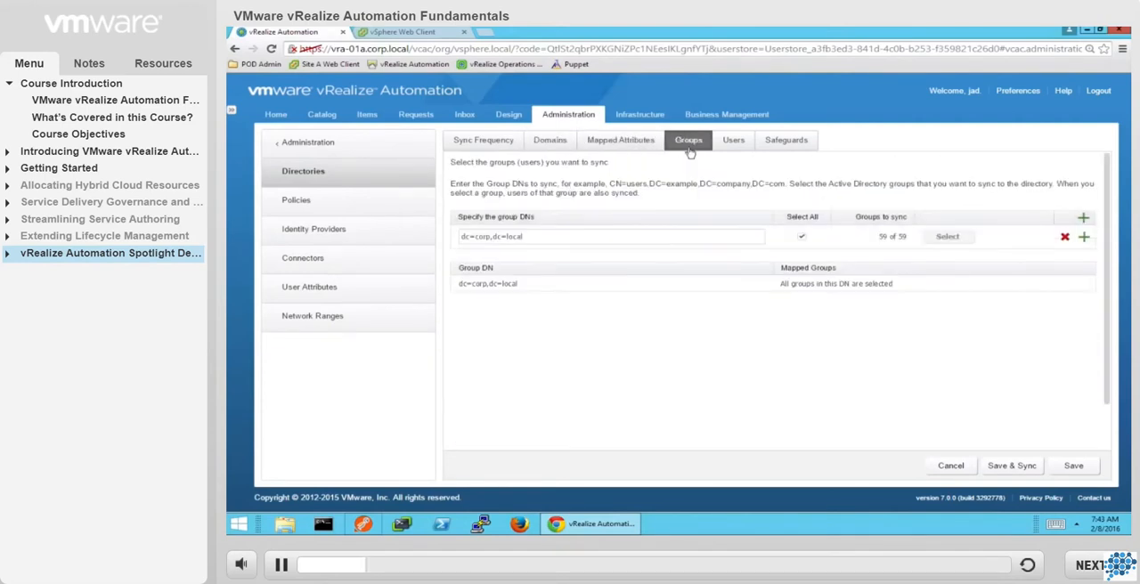
click(728, 150)
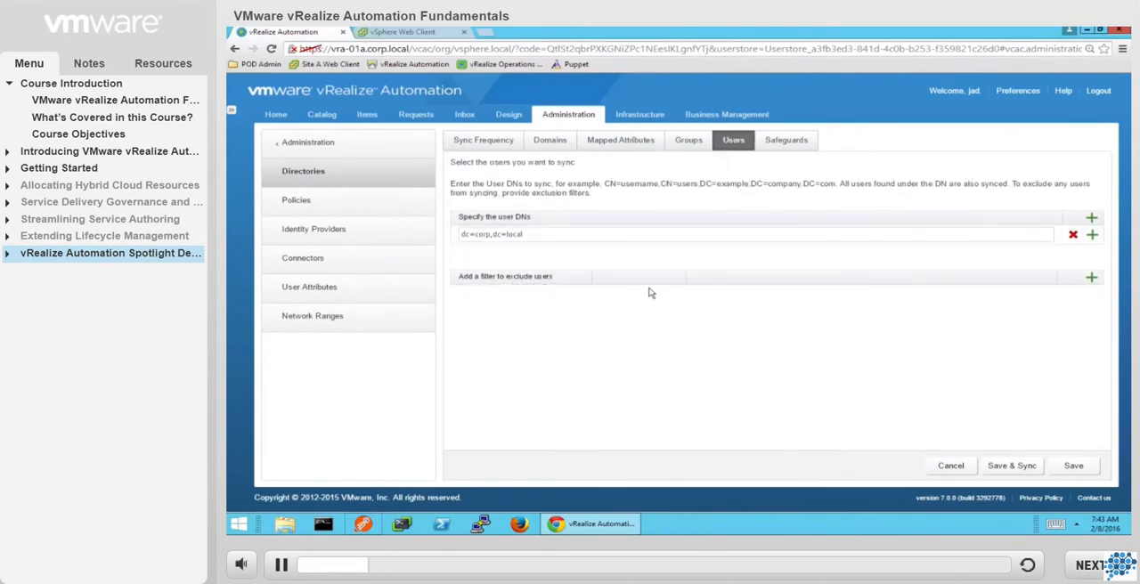
click(783, 142)
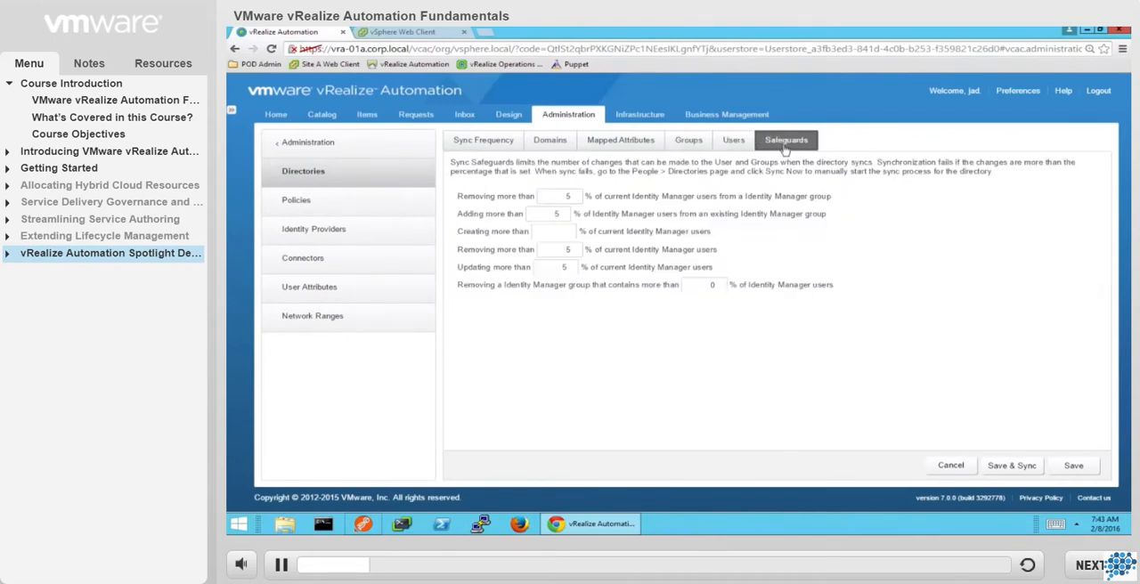
Examine the rules of default_access_policy_set, and leave the policy by discarding any changes.
click(365, 211)
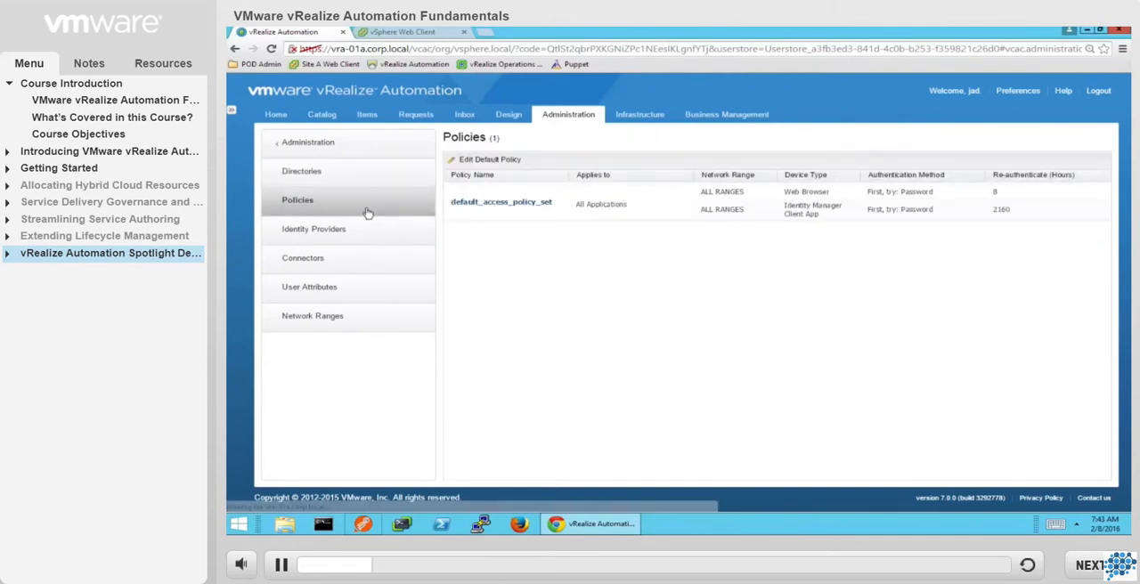
click(472, 205)
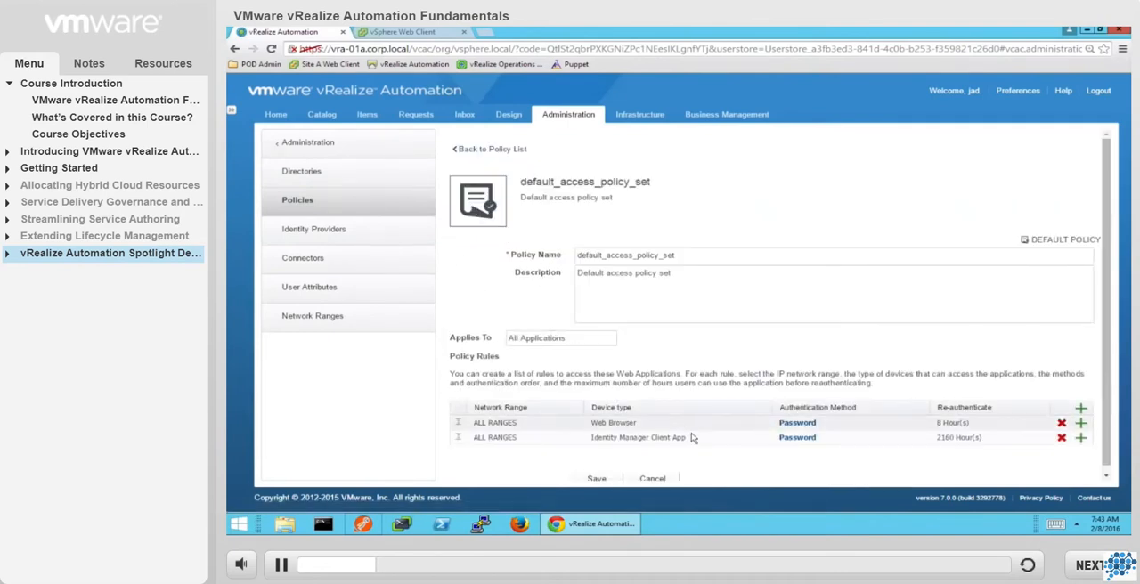
scroll(703, 445, down, 1)
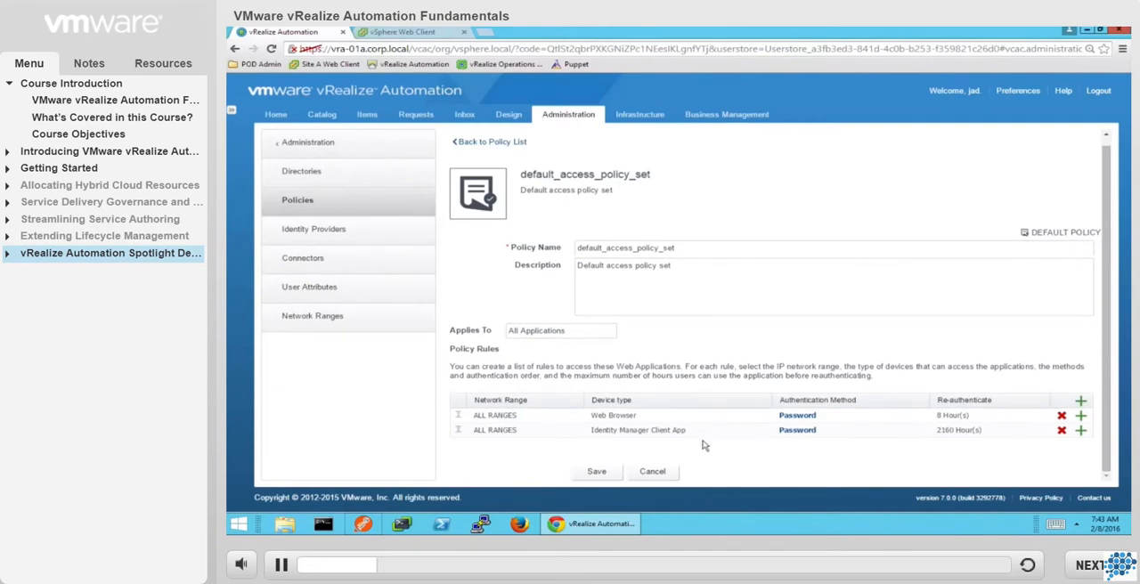
click(660, 472)
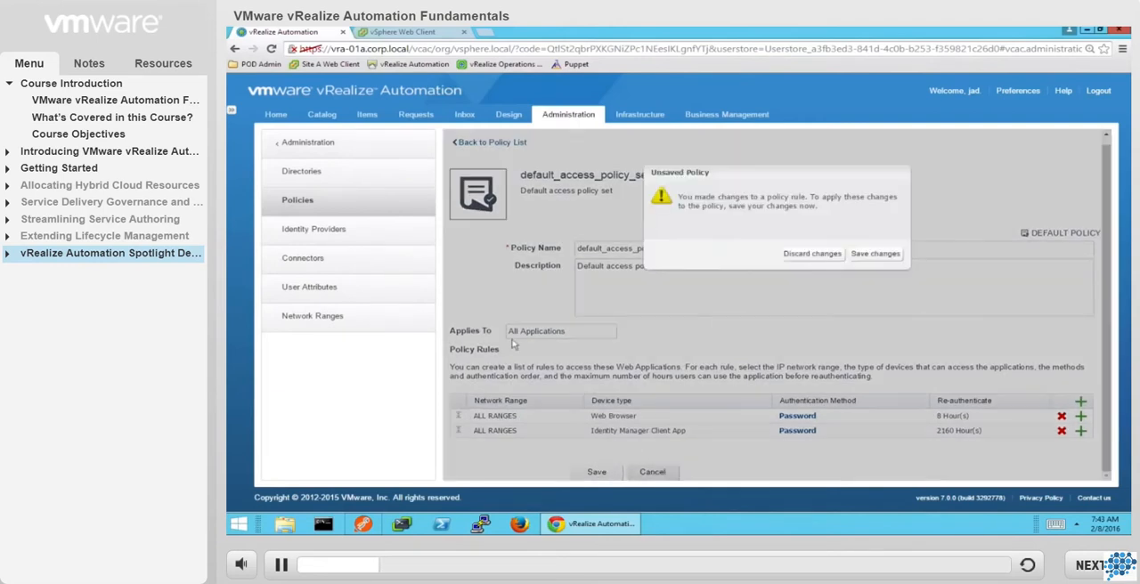
click(822, 256)
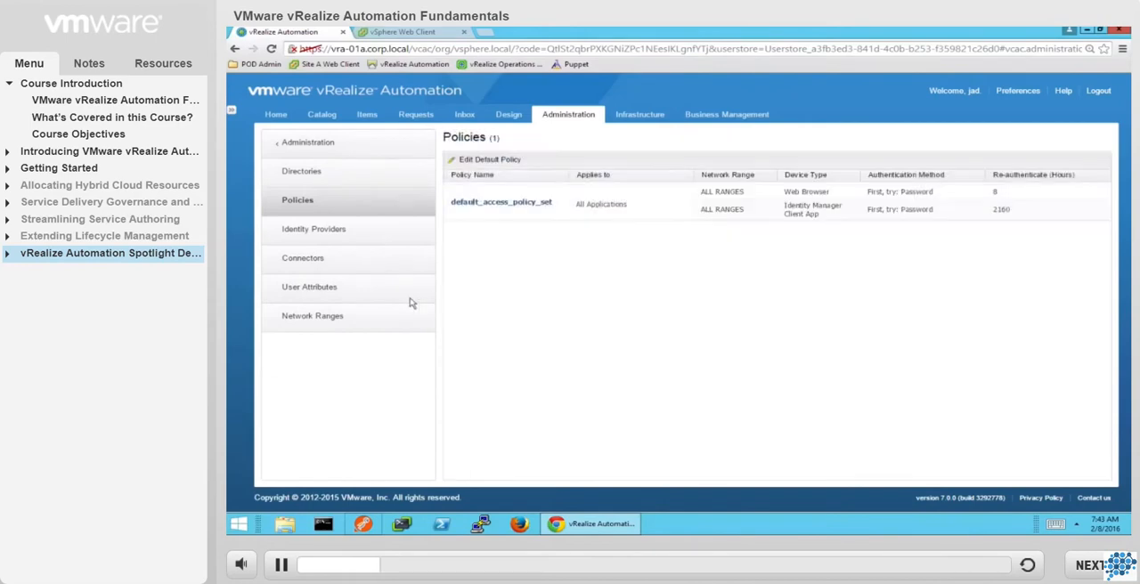
Review the default and additional user attributes that sync in the directory, and save the page.
click(341, 297)
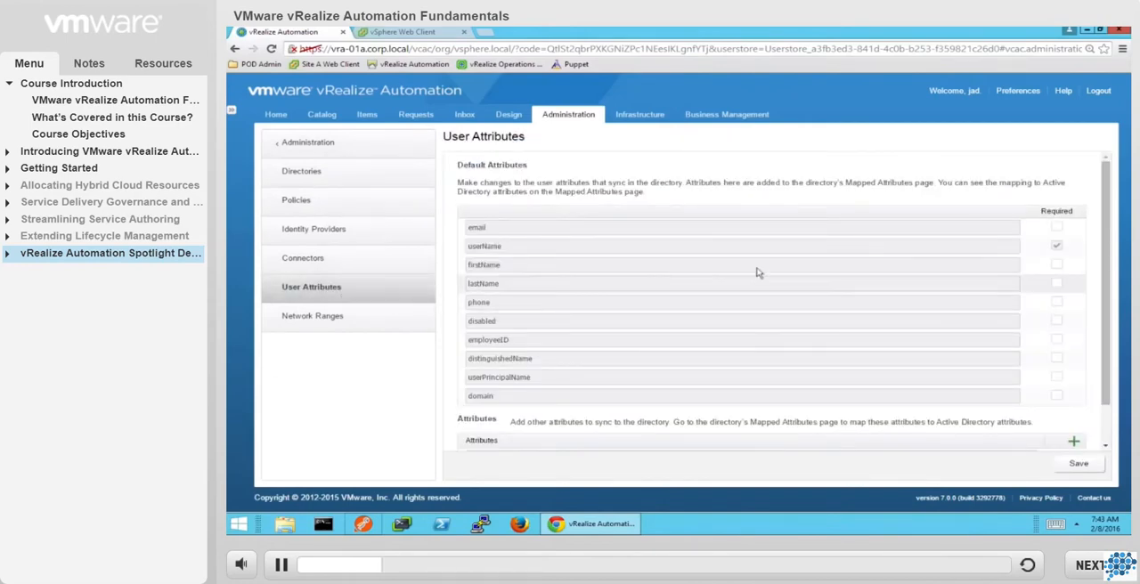
scroll(850, 270, down, 1)
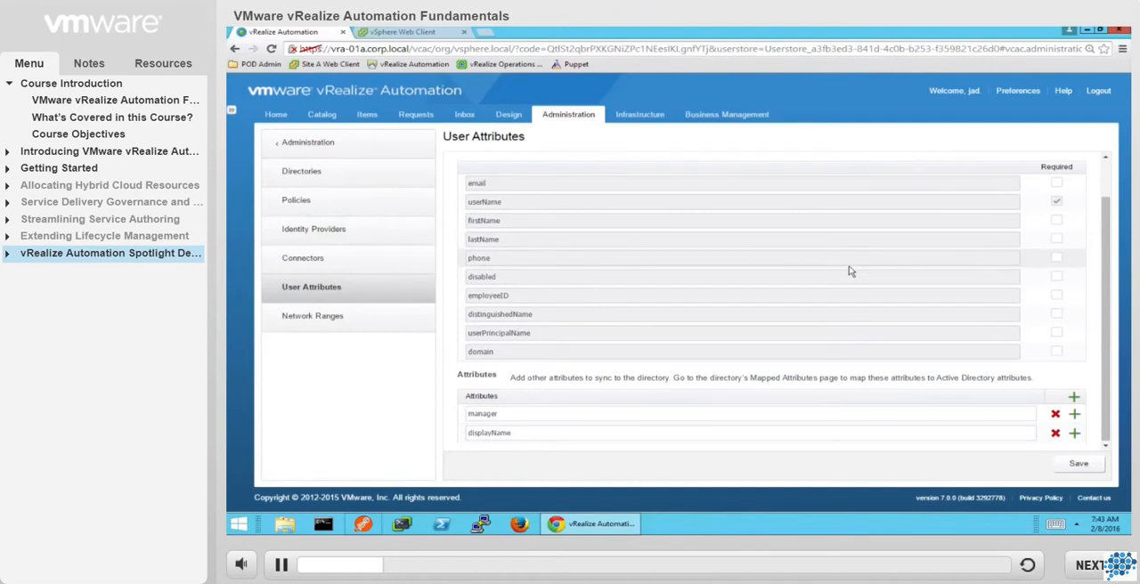
scroll(850, 271, up, 1)
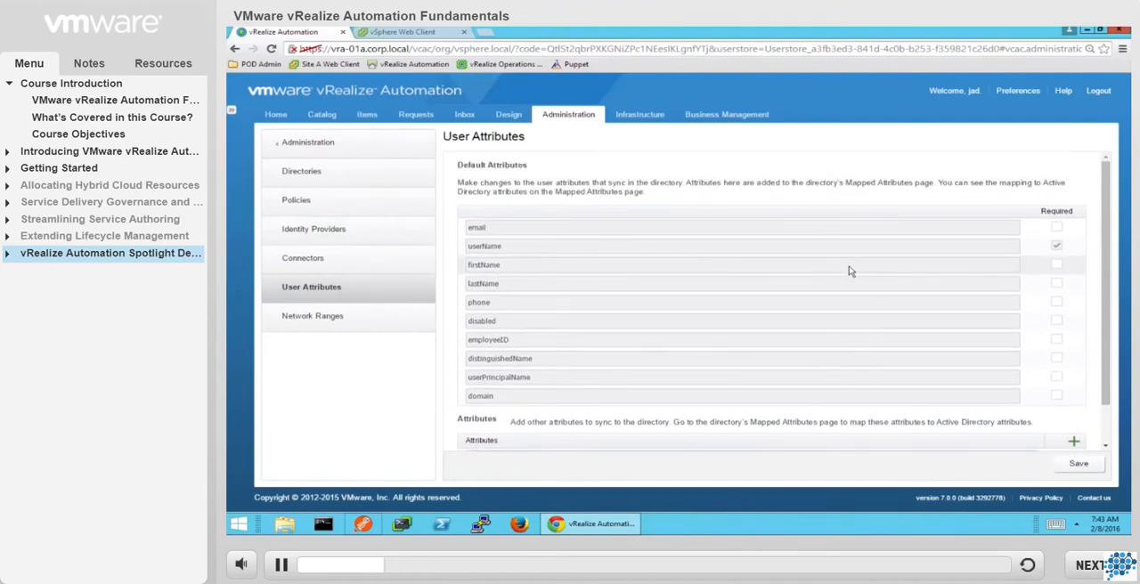
click(1078, 464)
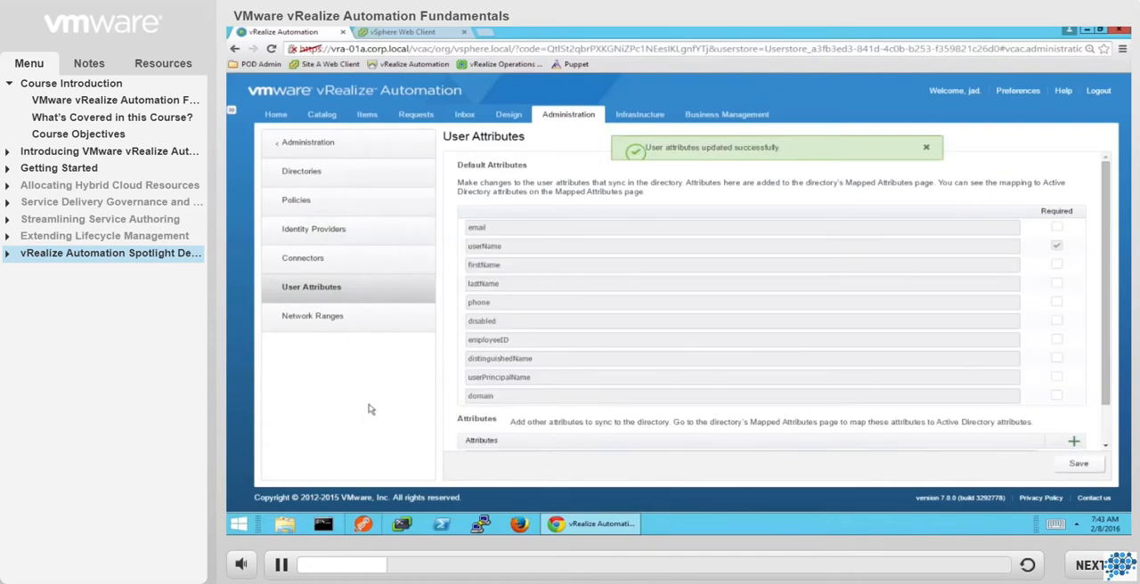
Examine the items that a new approval policy can be based on, and cancel creating the policy.
click(341, 149)
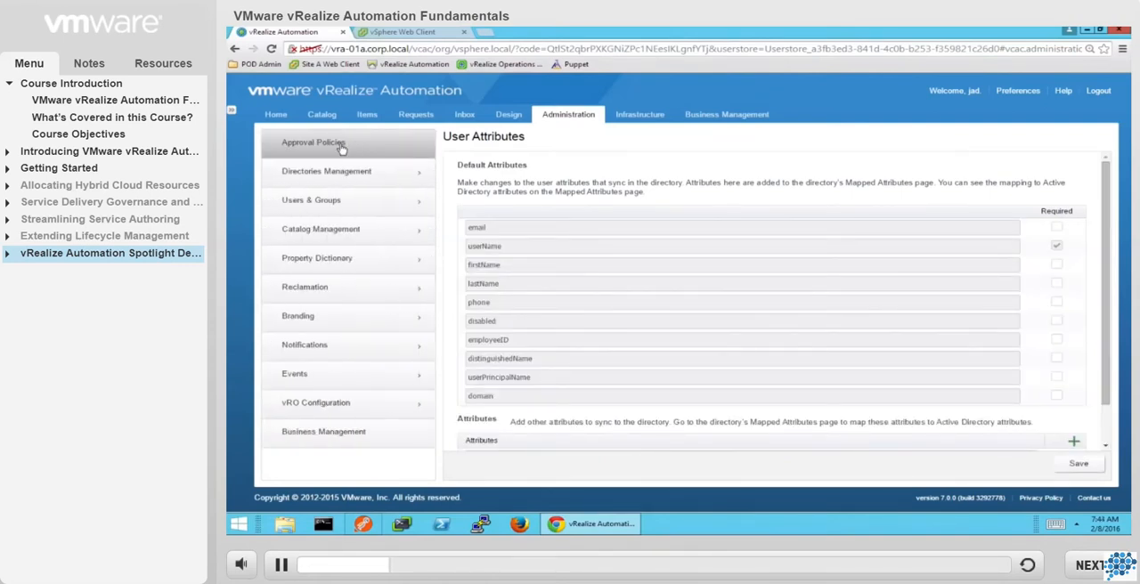
click(341, 145)
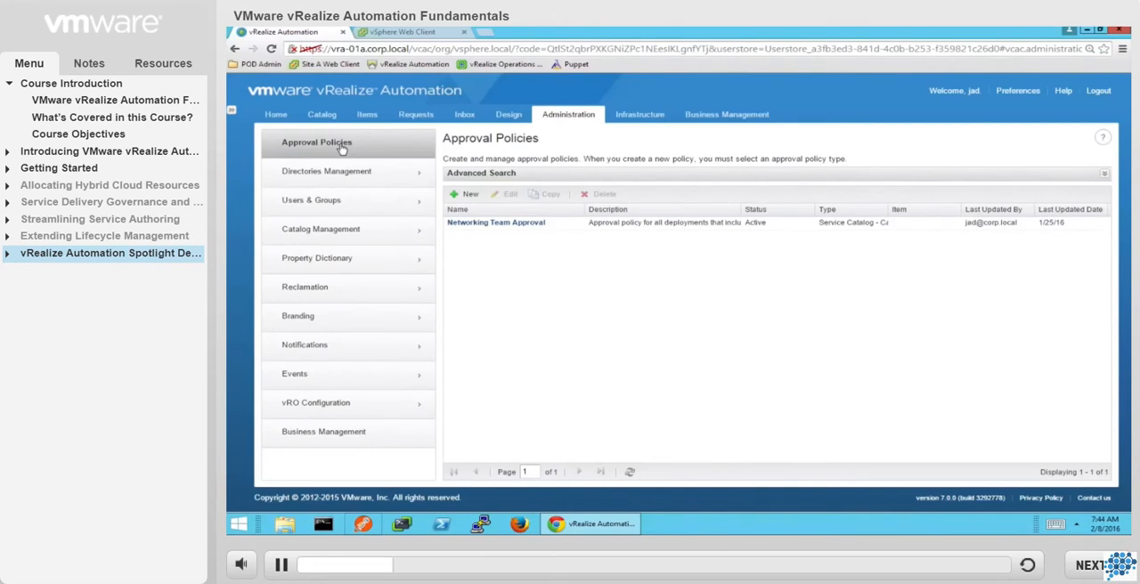
click(468, 194)
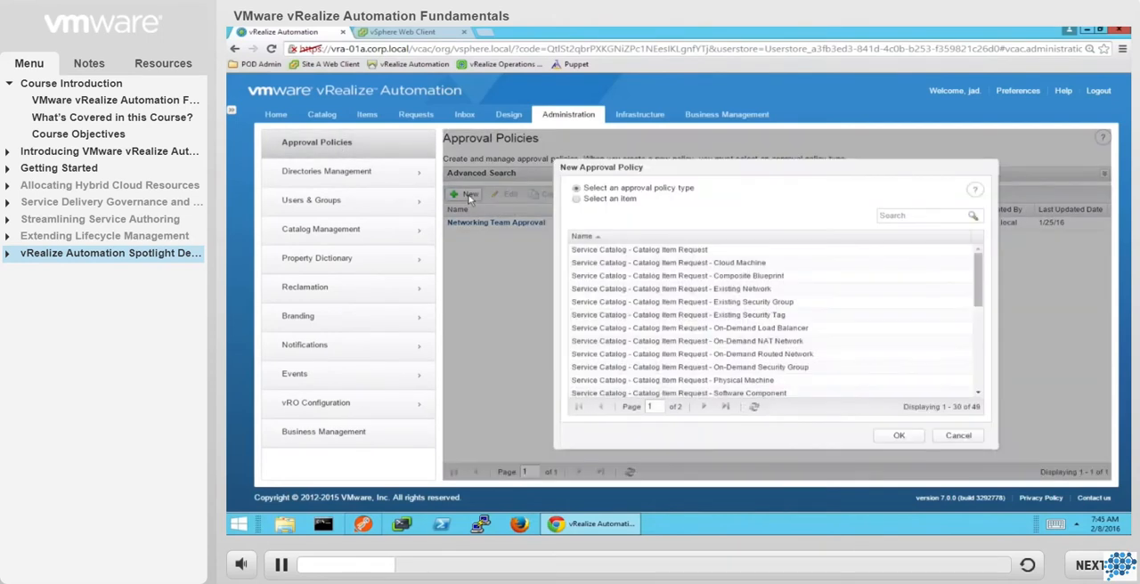
click(576, 200)
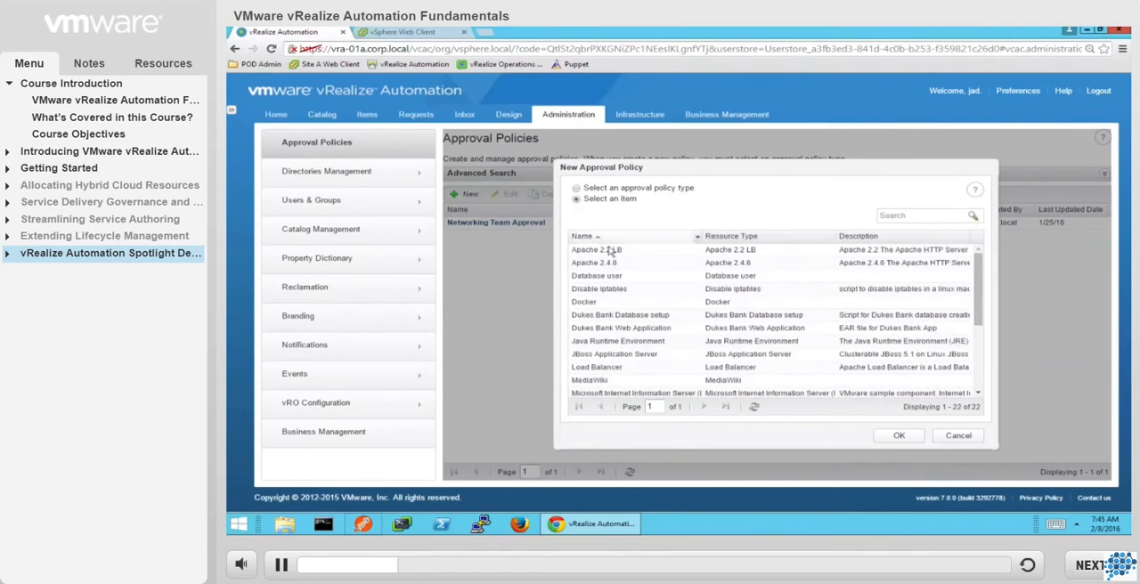
scroll(610, 257, down, 3)
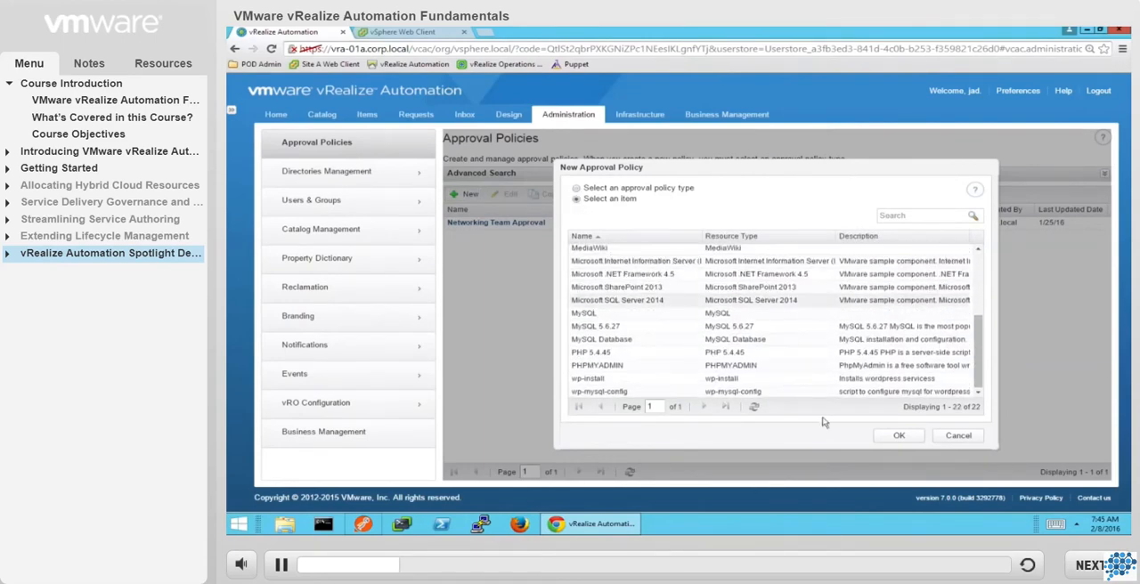
click(958, 436)
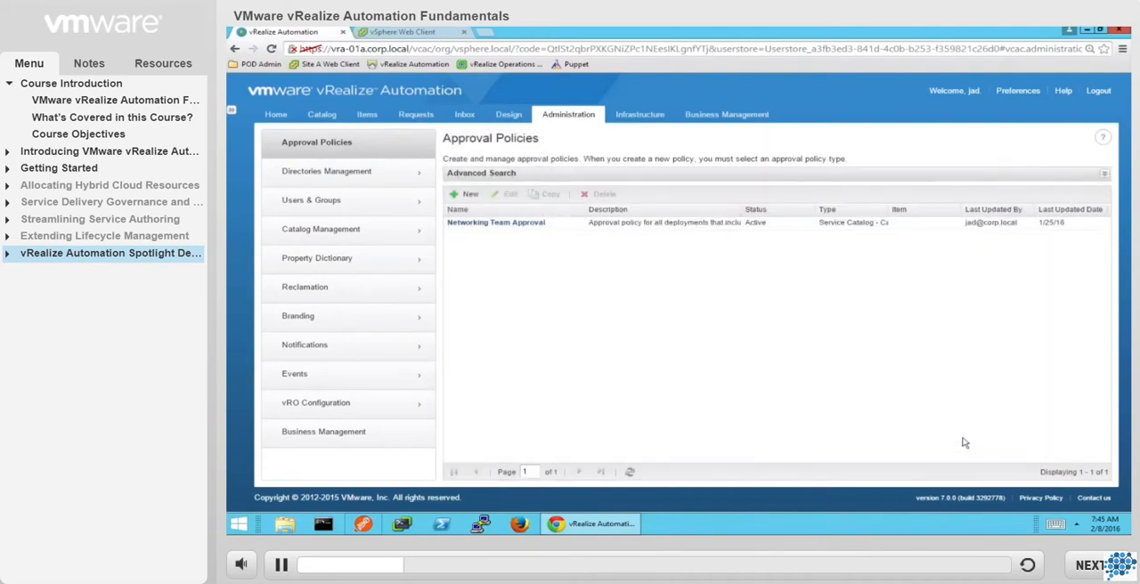
Examine the PROD Deployment level of the Networking Team Approval policy, and close the policy without changes.
click(498, 224)
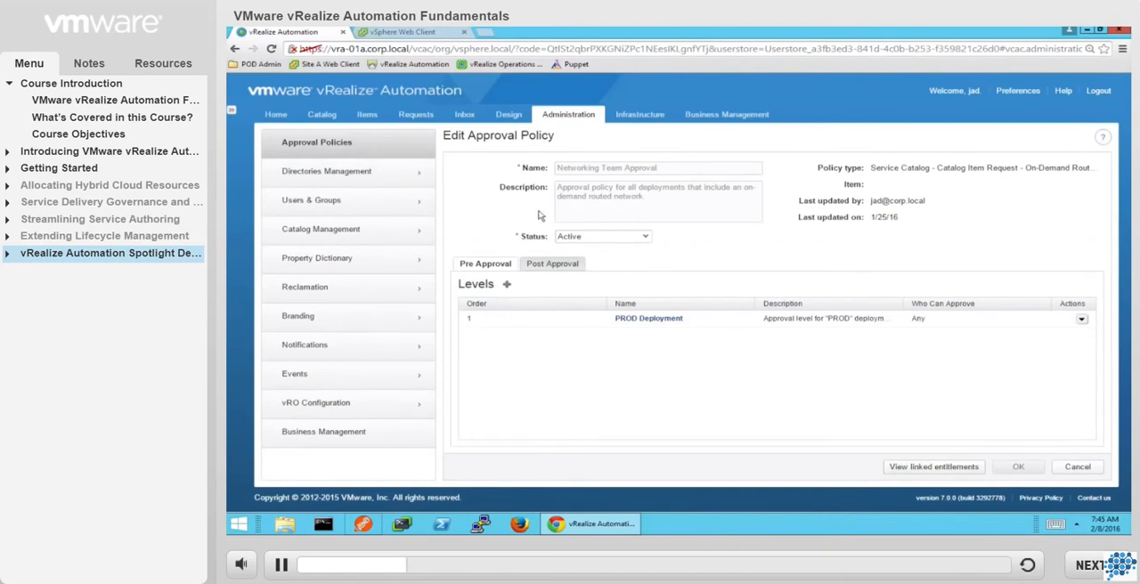
click(637, 326)
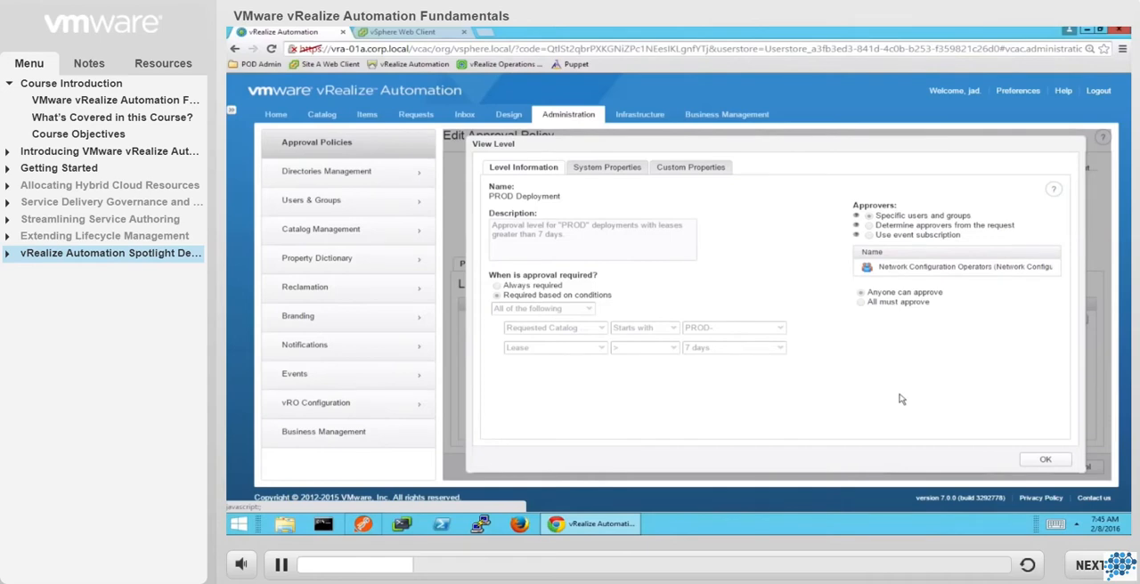
click(1041, 463)
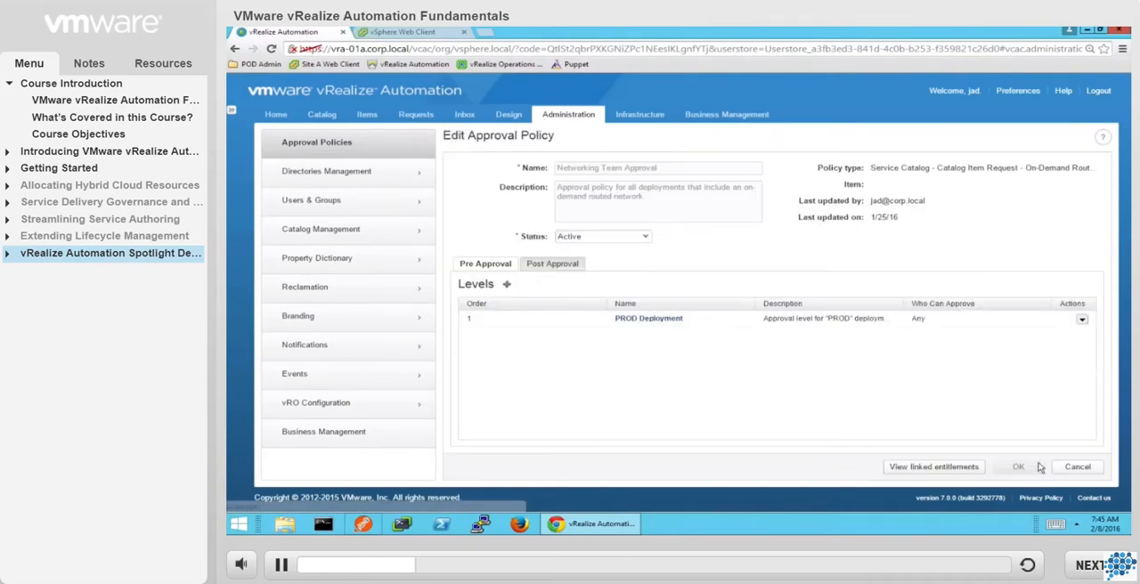
click(1078, 469)
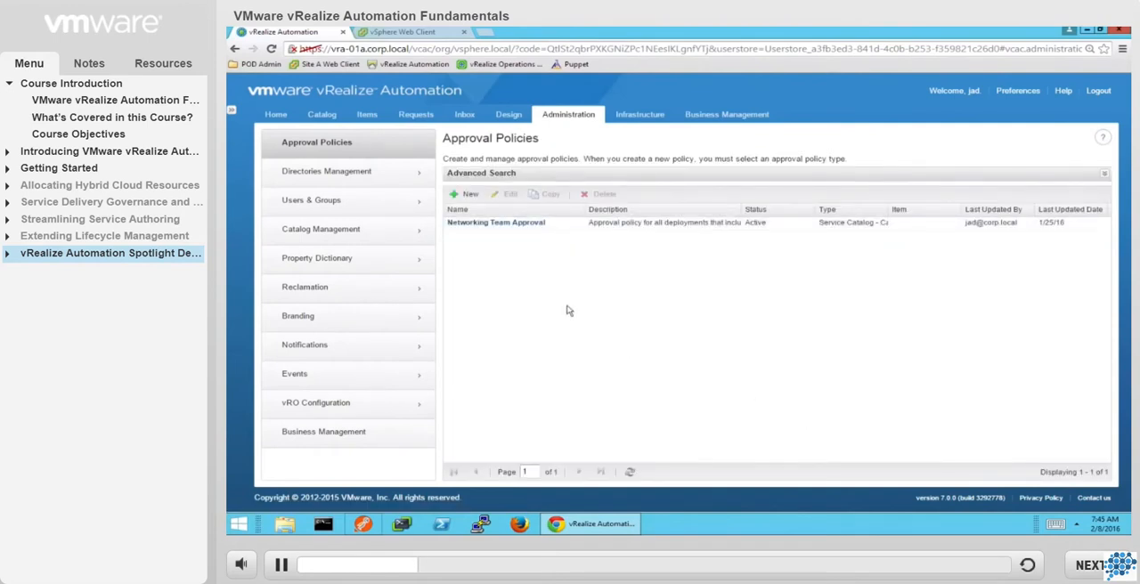
Browse the service catalog by category: IaaS, Networking and Security, PaaS and Public Cloud, and return to all services.
click(322, 117)
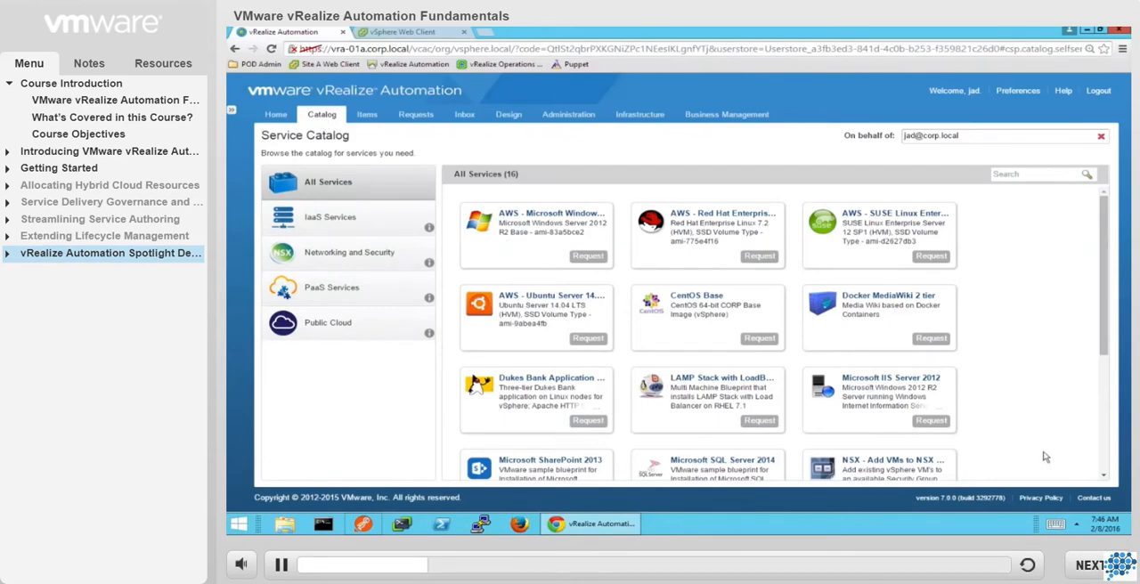
scroll(1045, 457, down, 5)
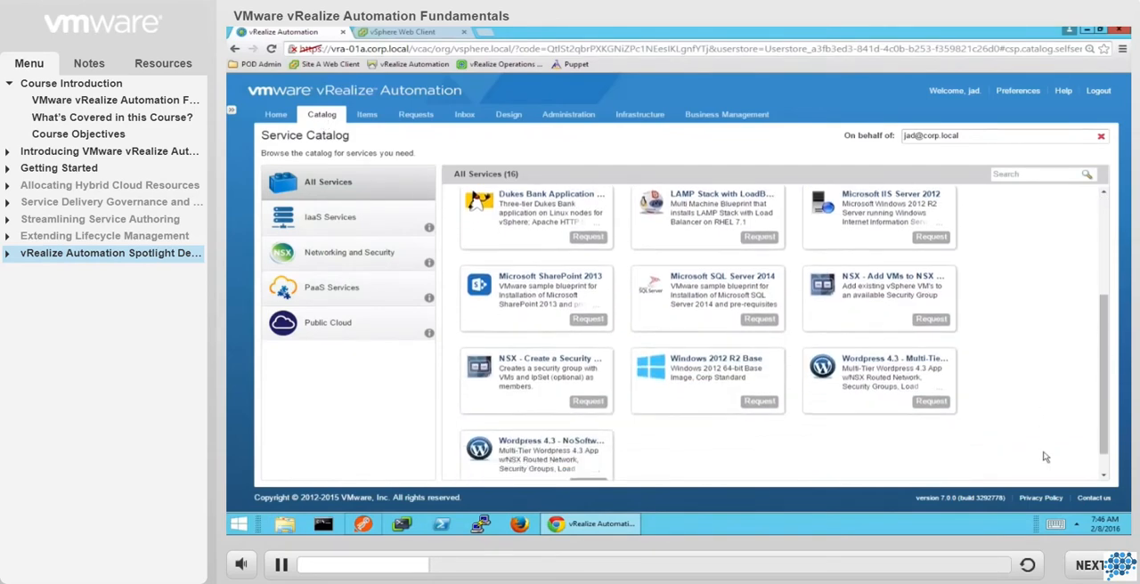
click(368, 218)
click(388, 255)
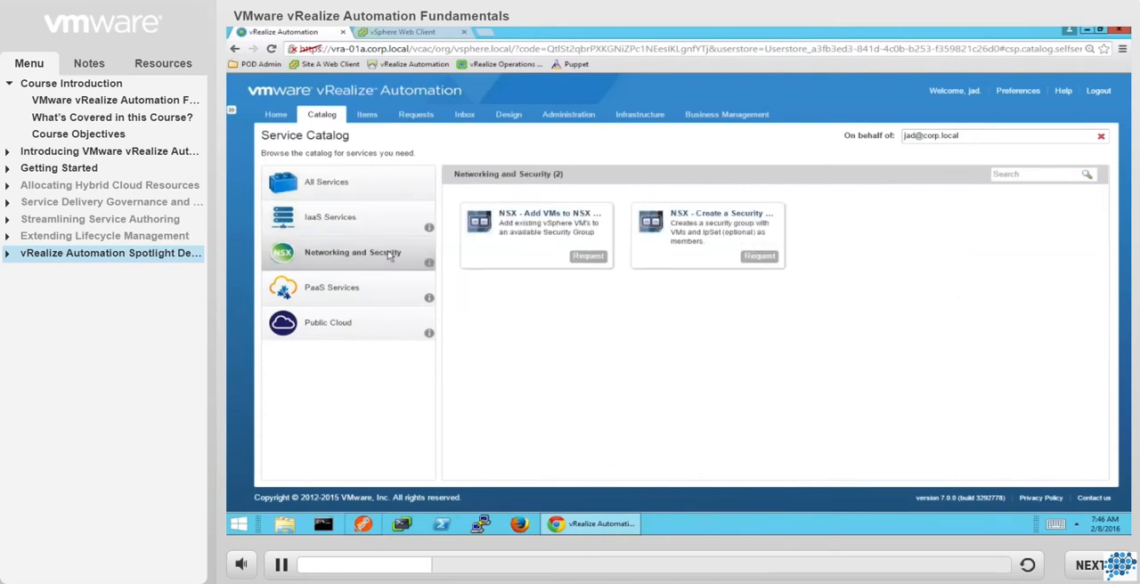
click(393, 285)
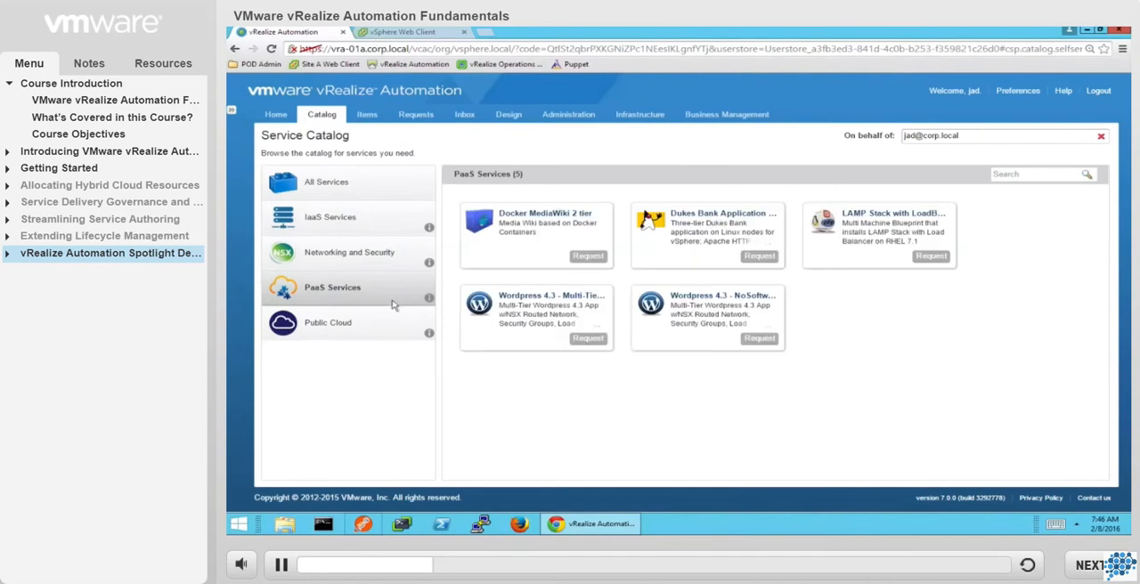
click(394, 334)
click(365, 191)
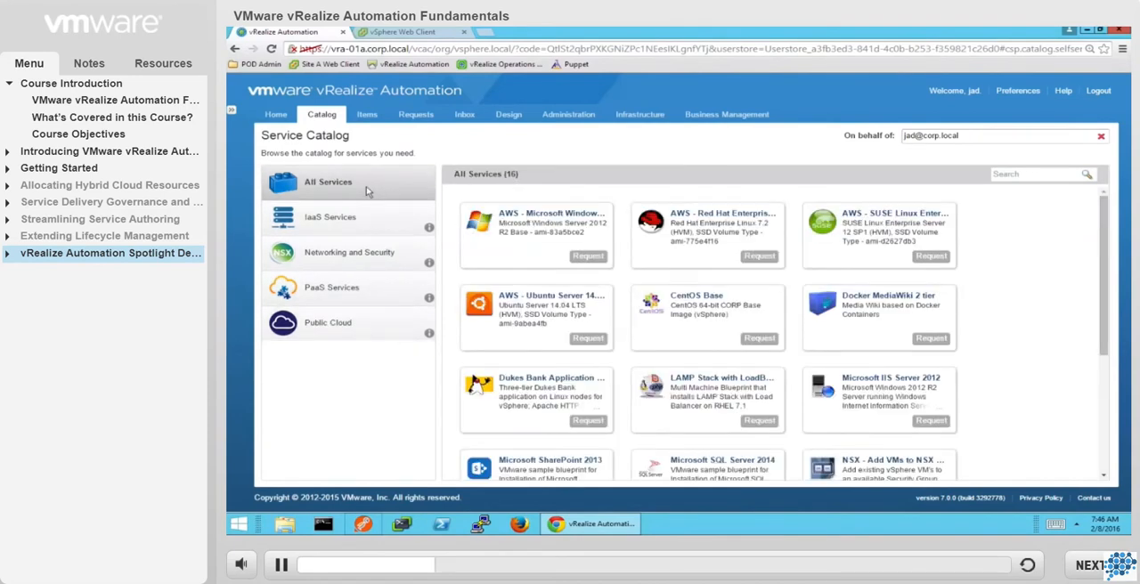
Review the existing design blueprints and look through the list of software components.
click(508, 116)
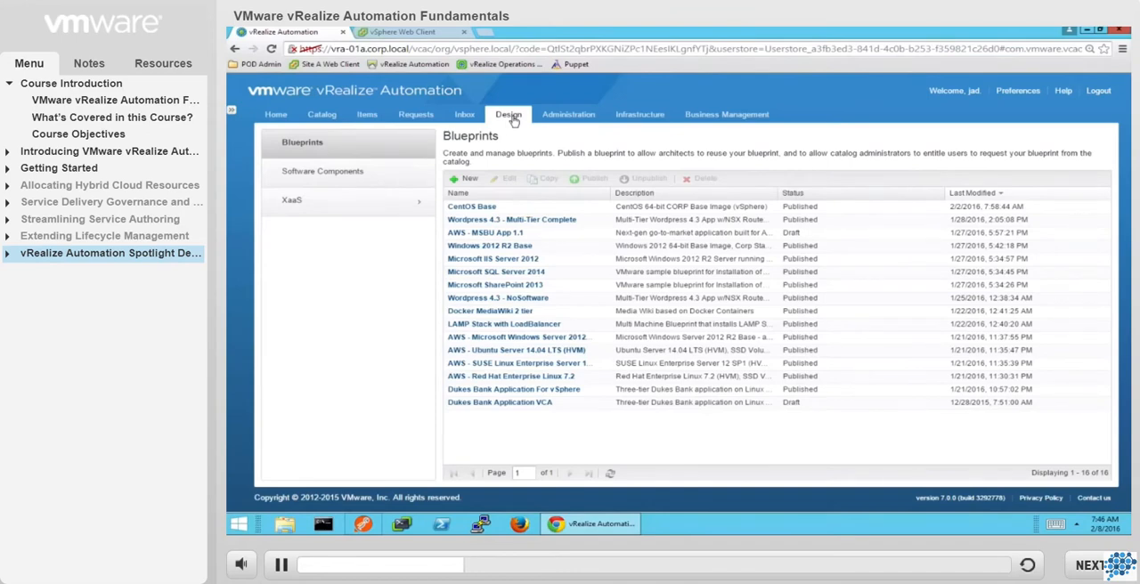
click(352, 176)
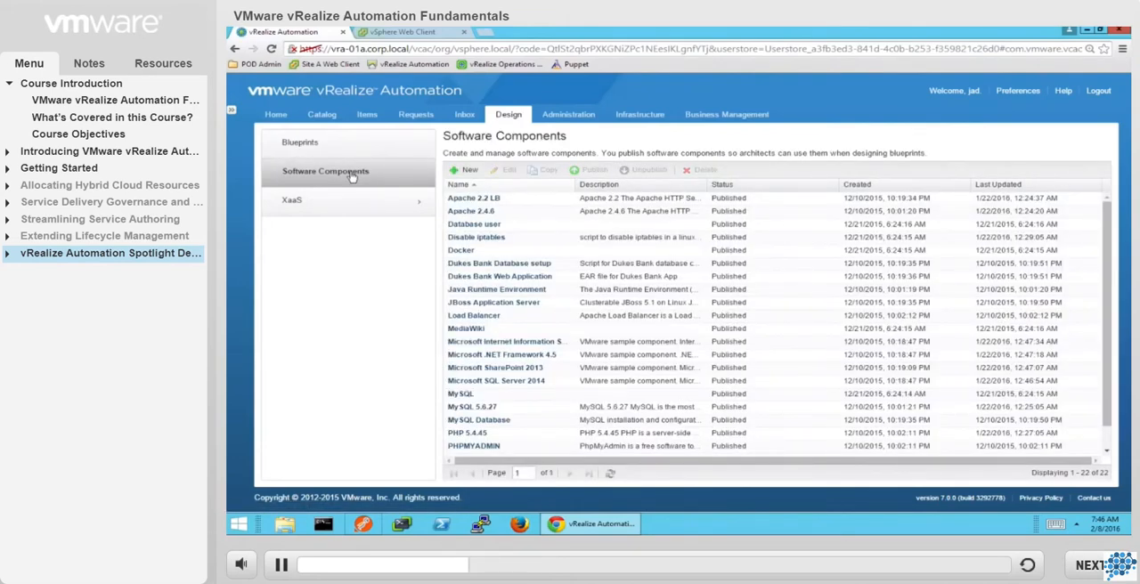
scroll(570, 267, down, 1)
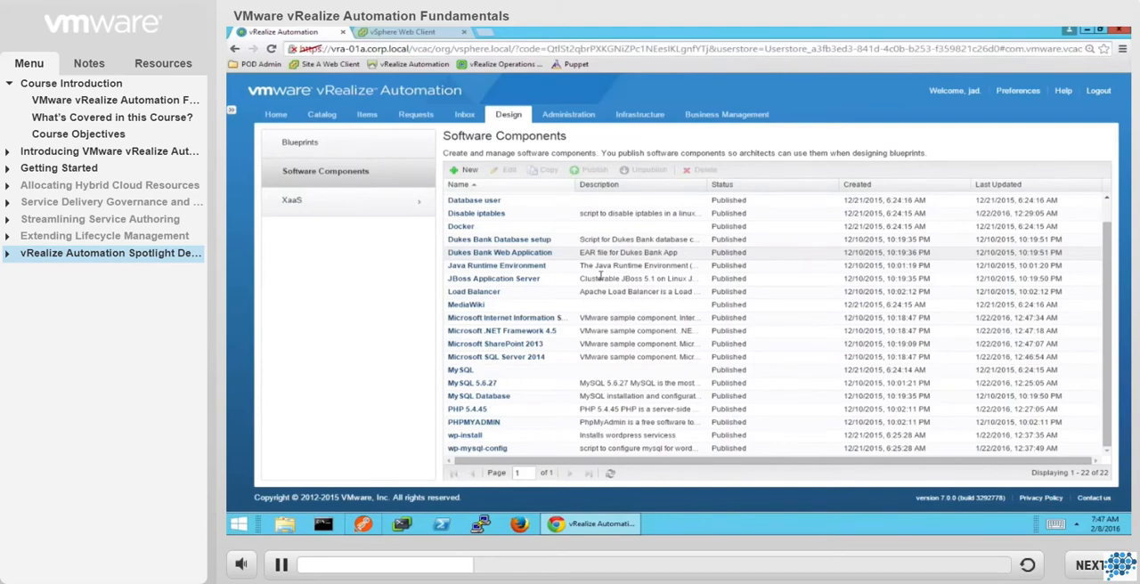
Open the Microsoft SQL Server 2014 software component and review its general details and properties.
click(530, 358)
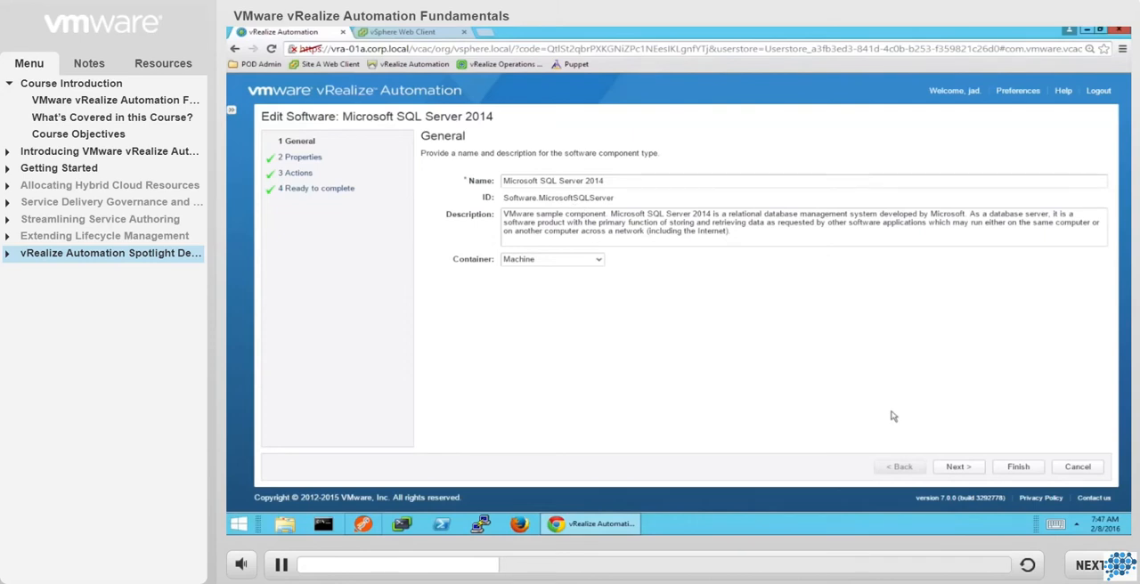
click(956, 467)
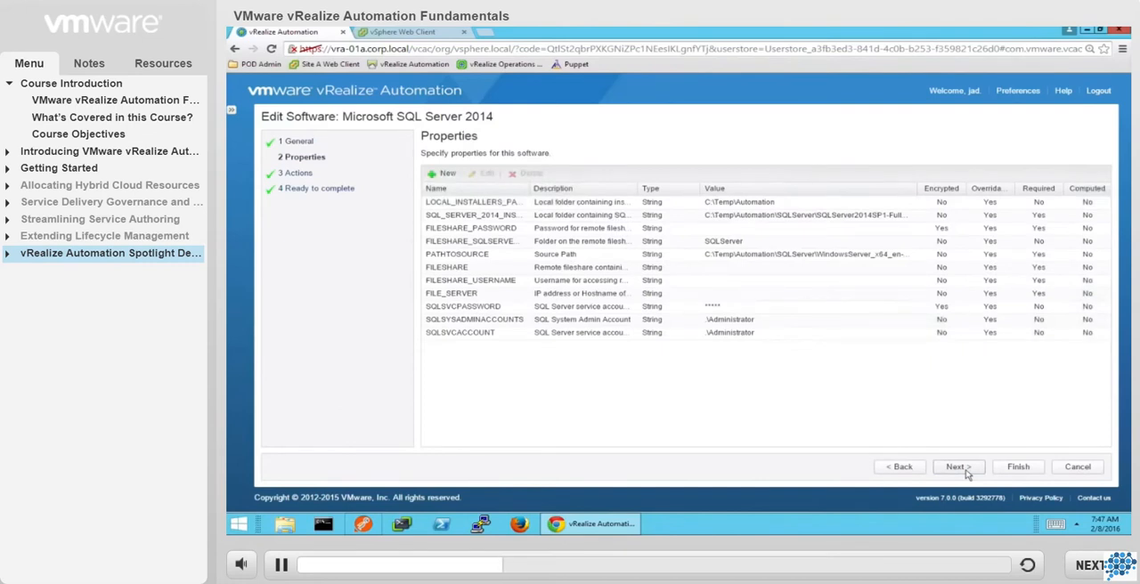
click(634, 202)
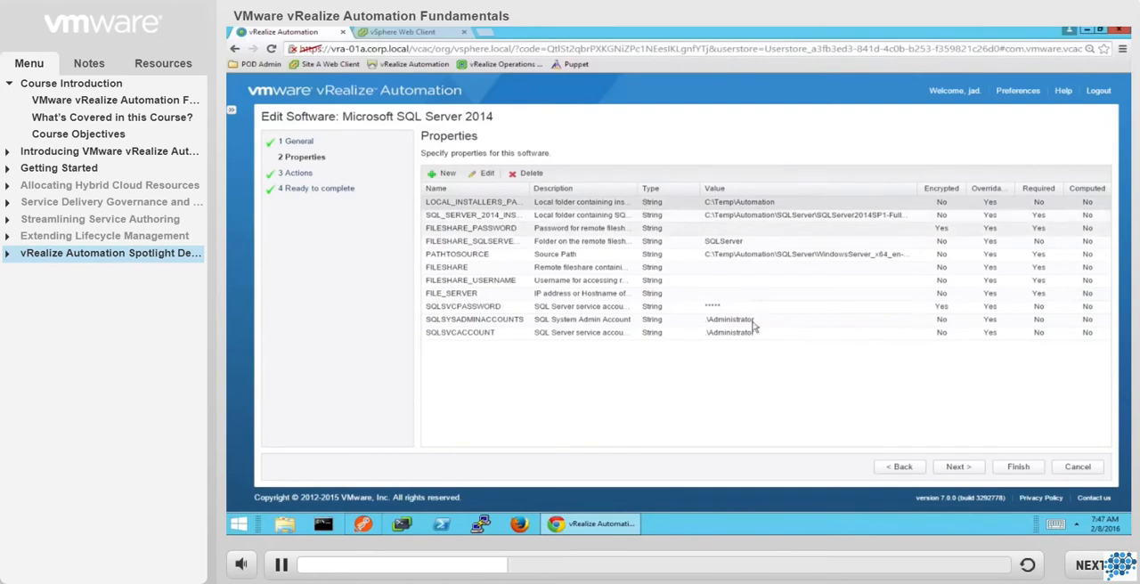
Choose powershell as the script type for the Install action of the SQL Server component.
click(959, 472)
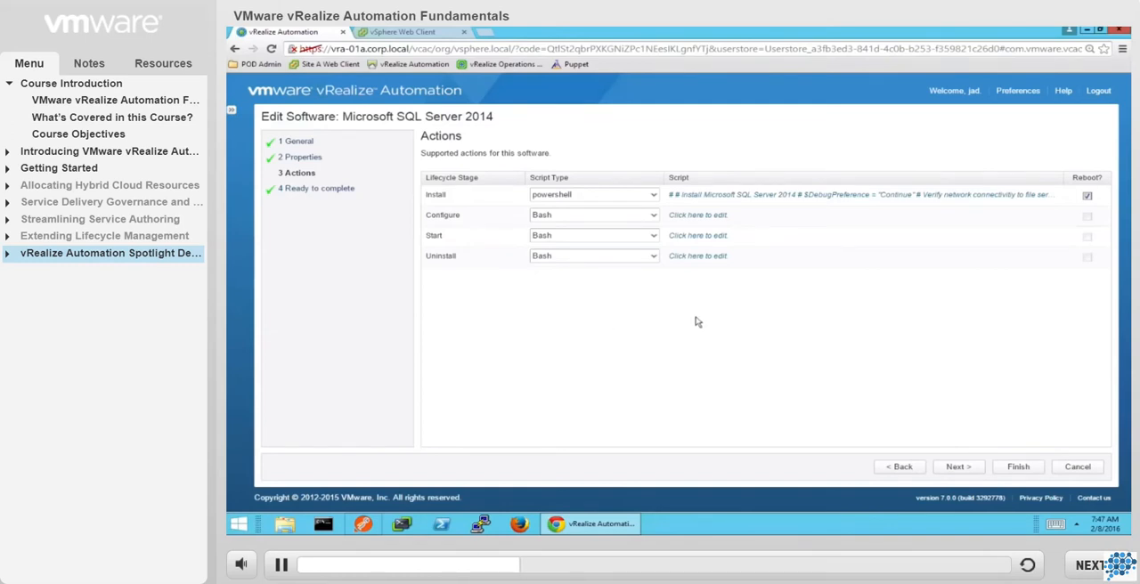
click(655, 198)
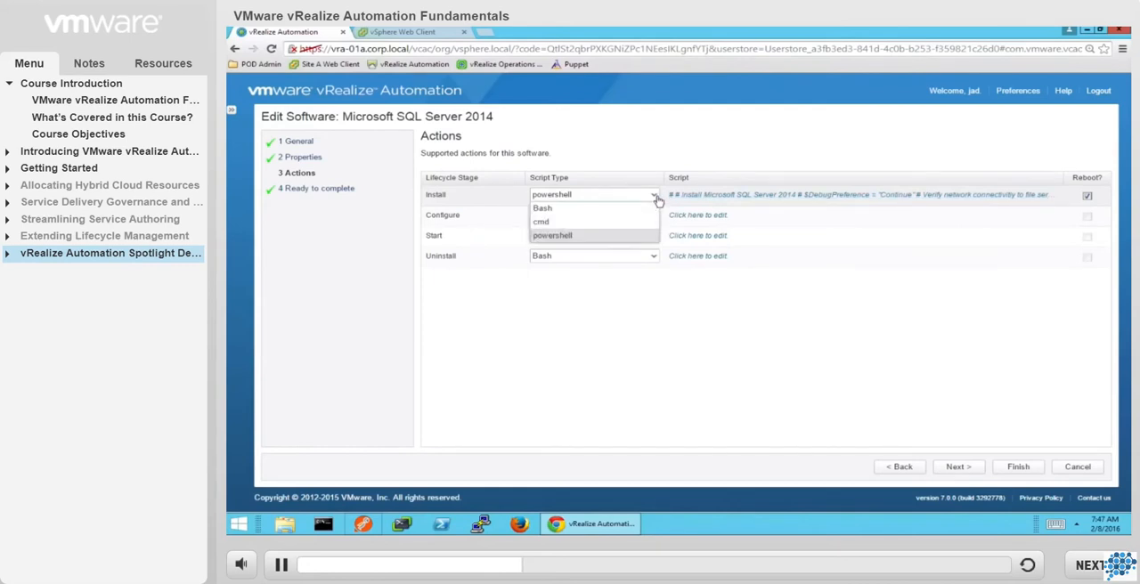
click(620, 237)
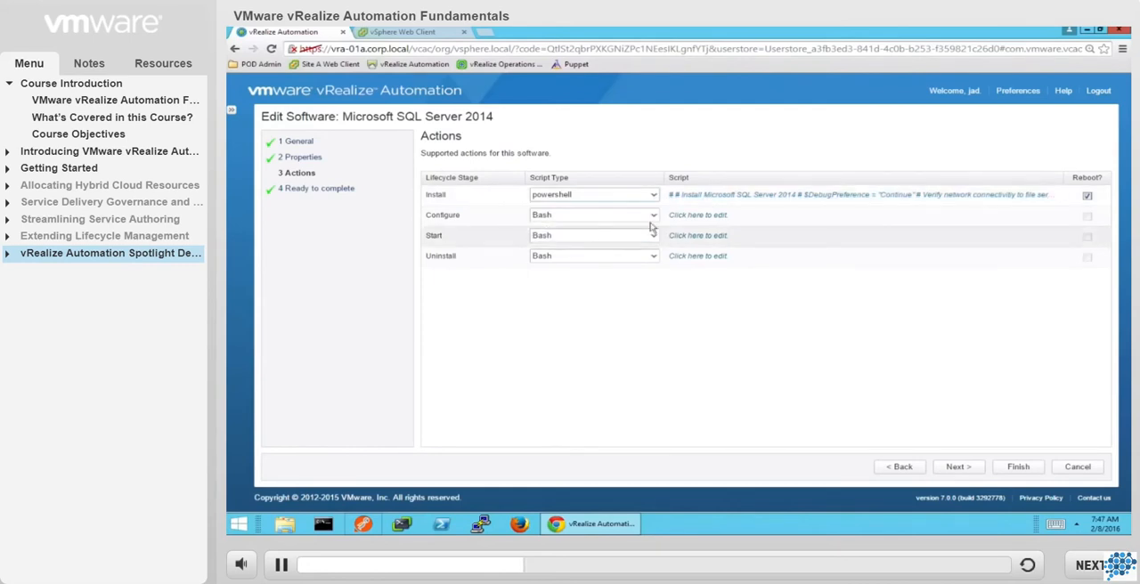
Review the SQL Server install script, accept it as it is, and finish editing the software component.
click(756, 197)
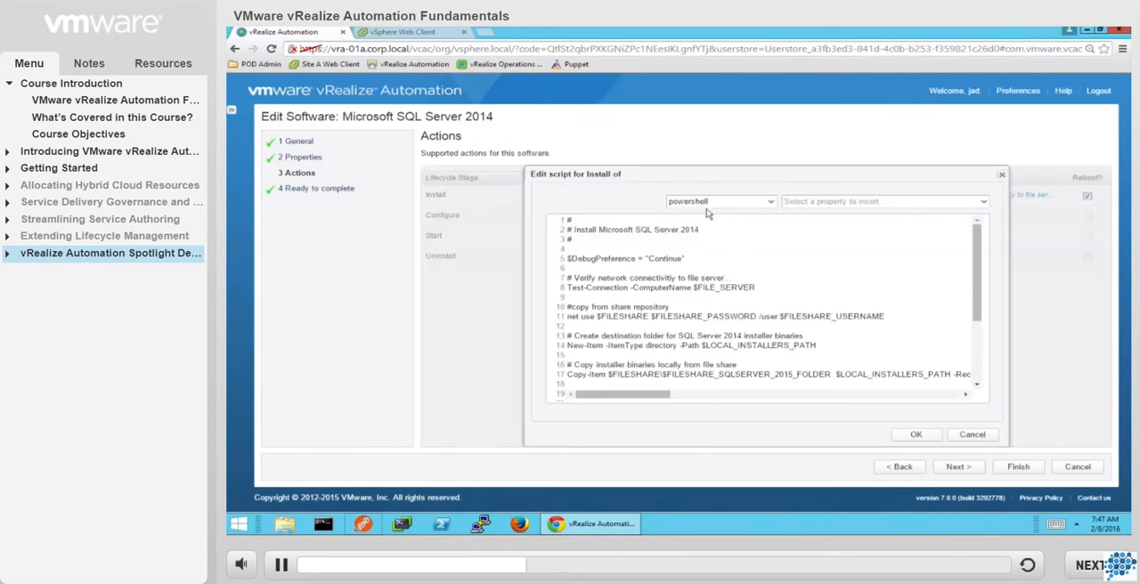
scroll(792, 271, down, 3)
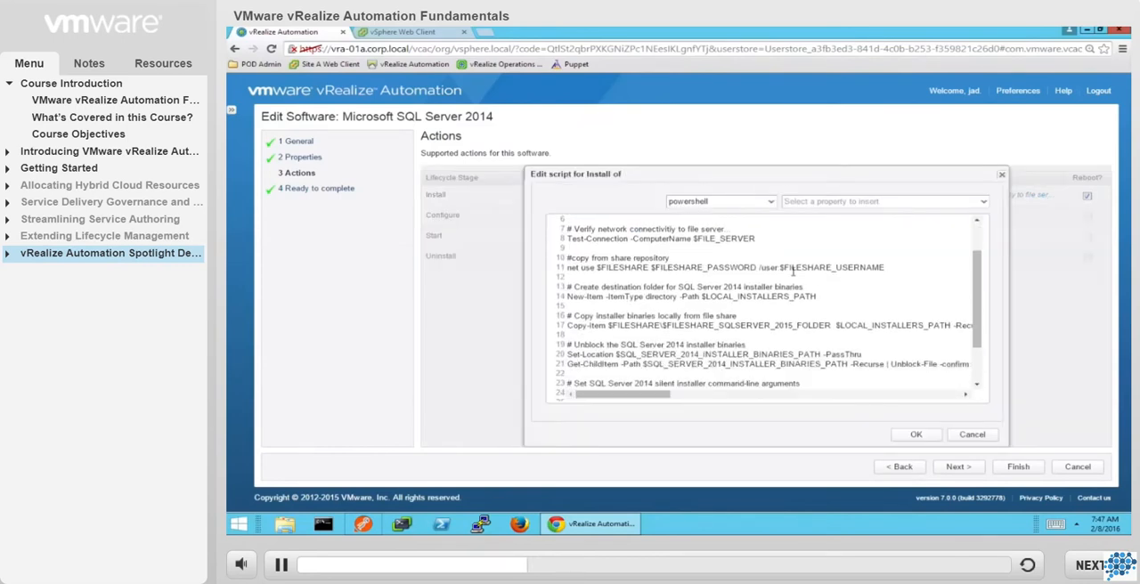
scroll(793, 270, up, 3)
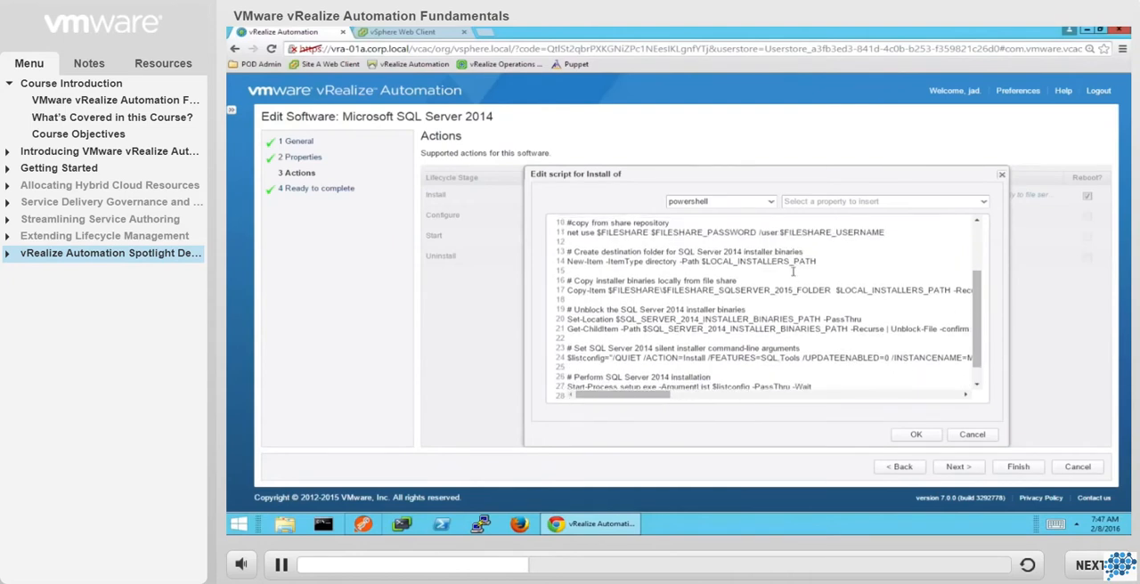
scroll(793, 271, up, 1)
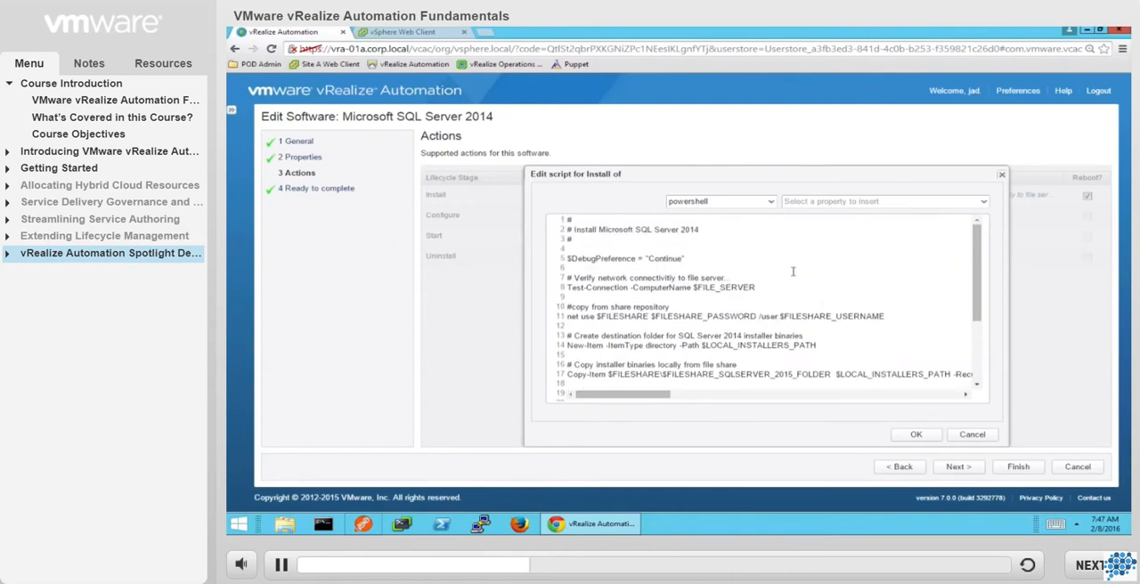
click(917, 436)
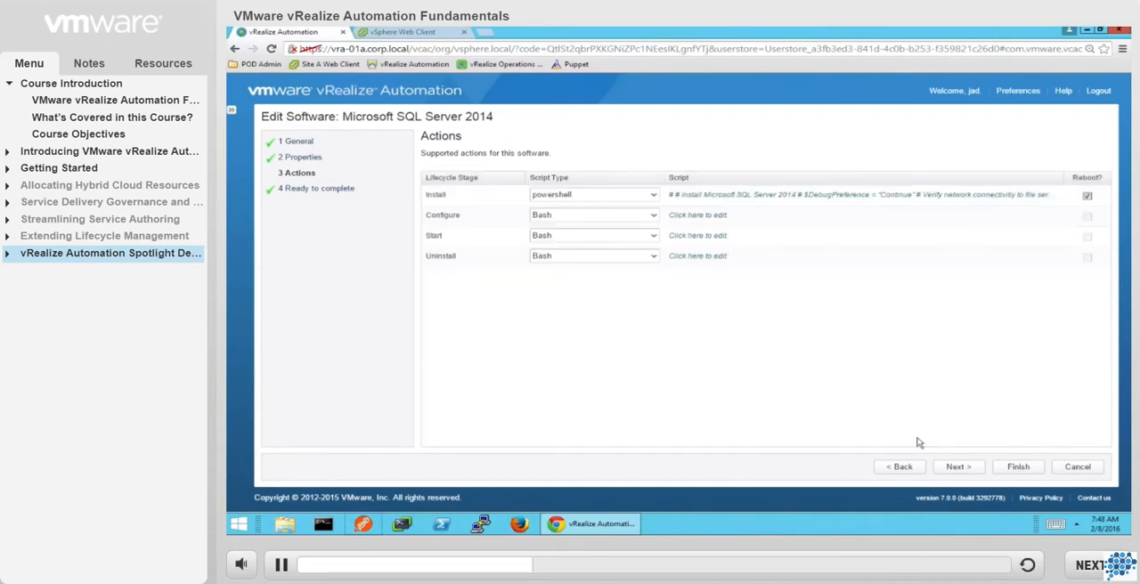
click(957, 470)
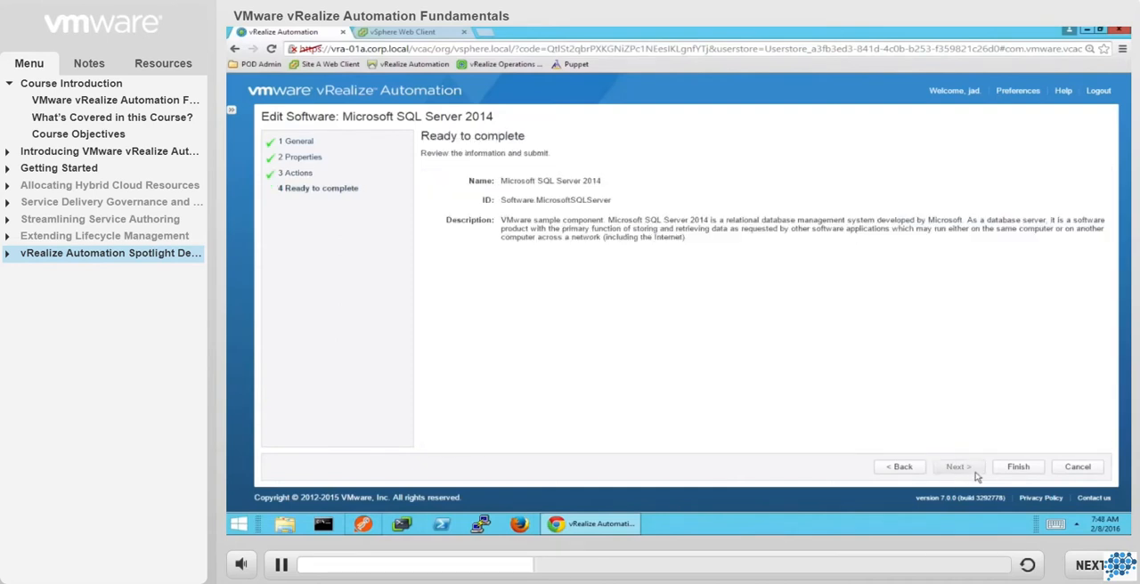
click(1019, 468)
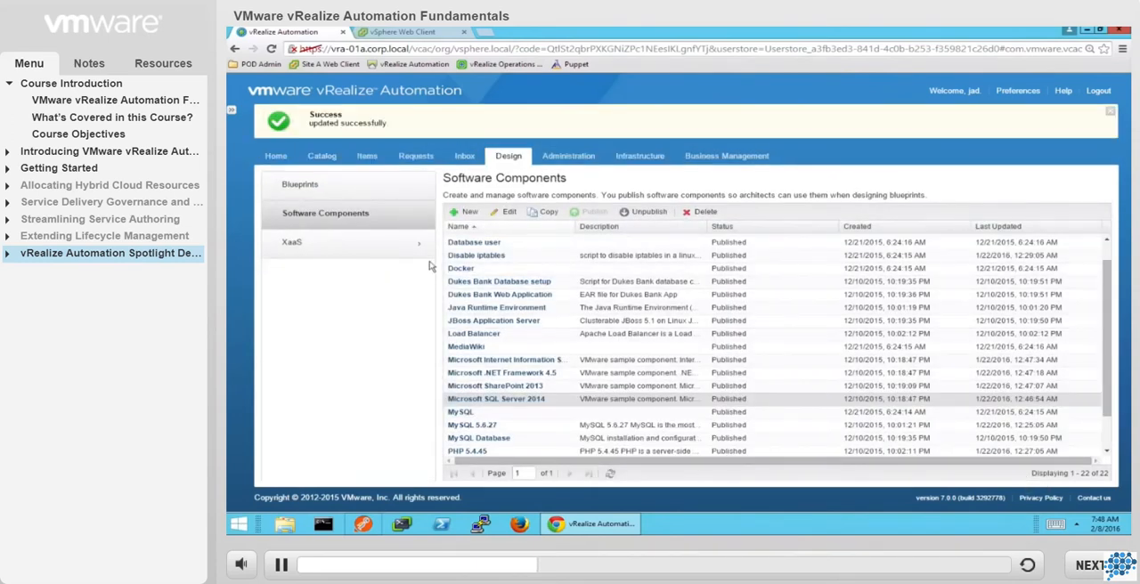
Examine the request form of the Puppet Node Classification XaaS blueprint, and finish editing it without changes.
click(345, 252)
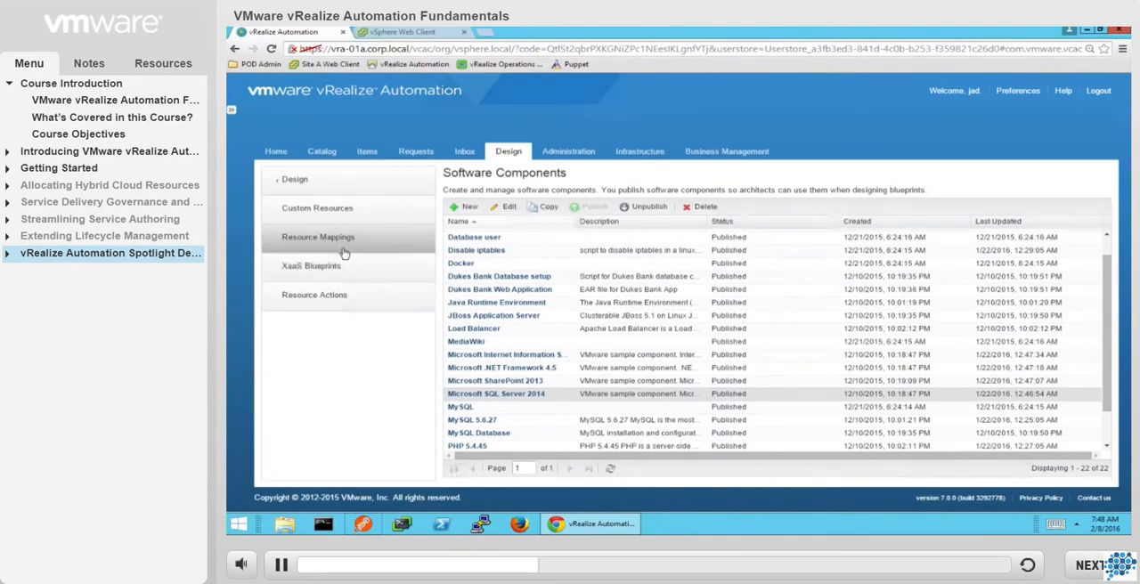
click(347, 236)
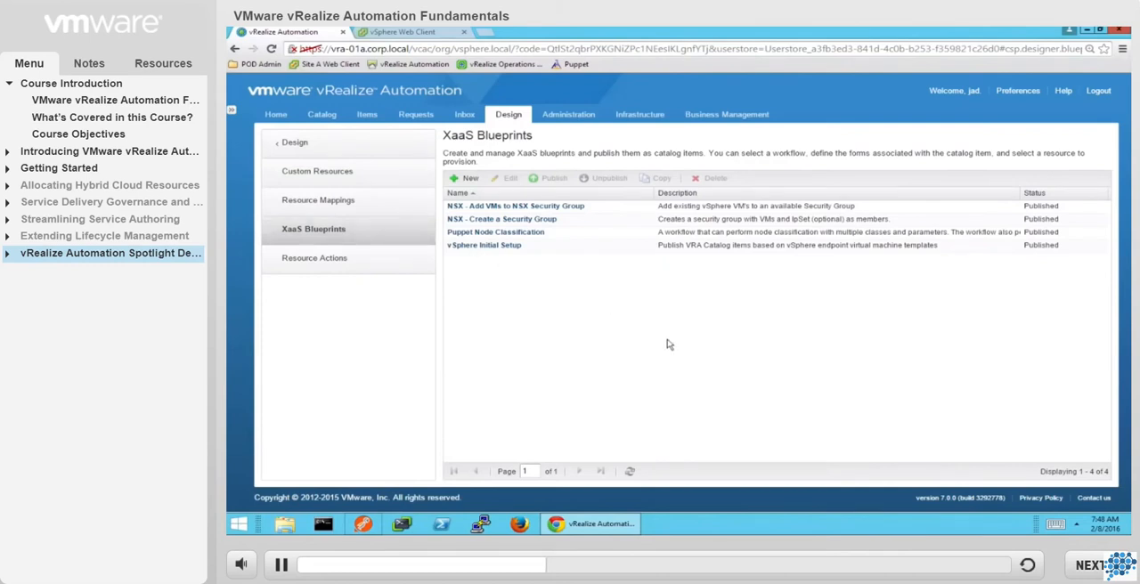
click(503, 232)
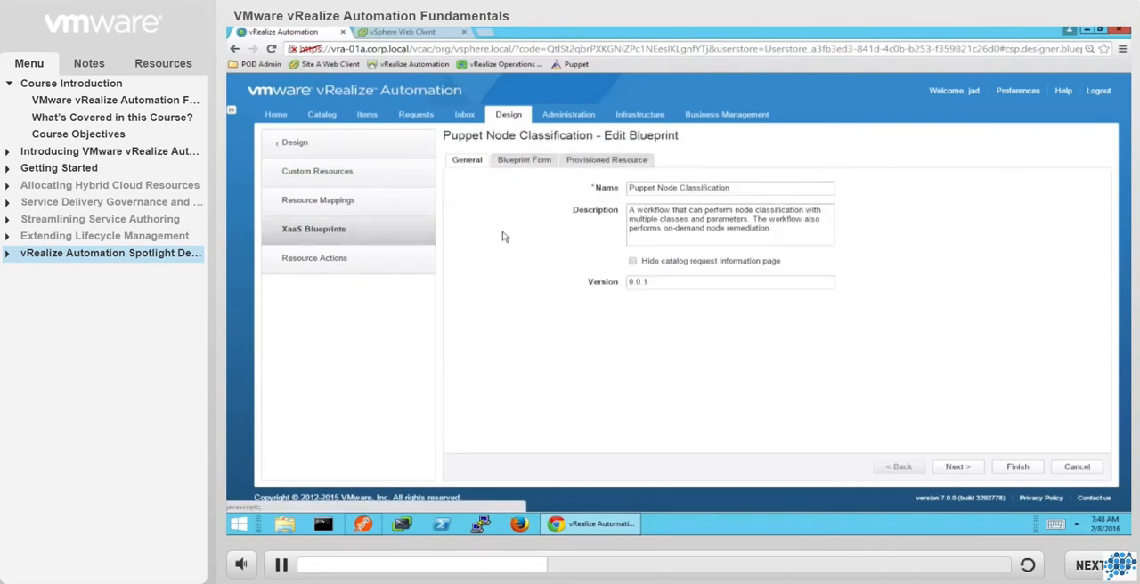
click(526, 161)
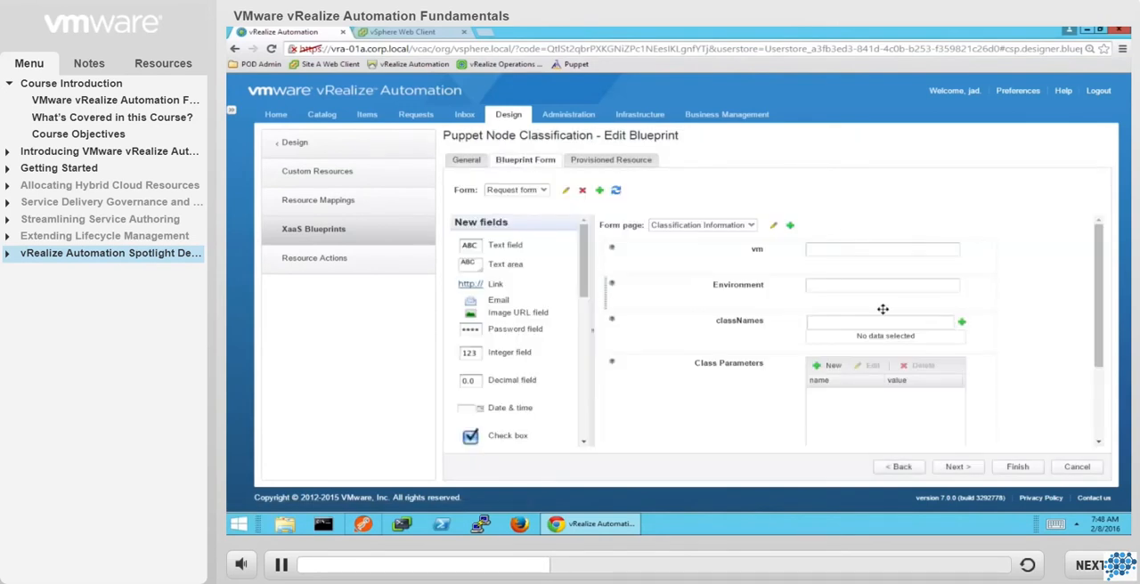
scroll(882, 309, down, 3)
scroll(883, 311, up, 3)
scroll(882, 309, down, 1)
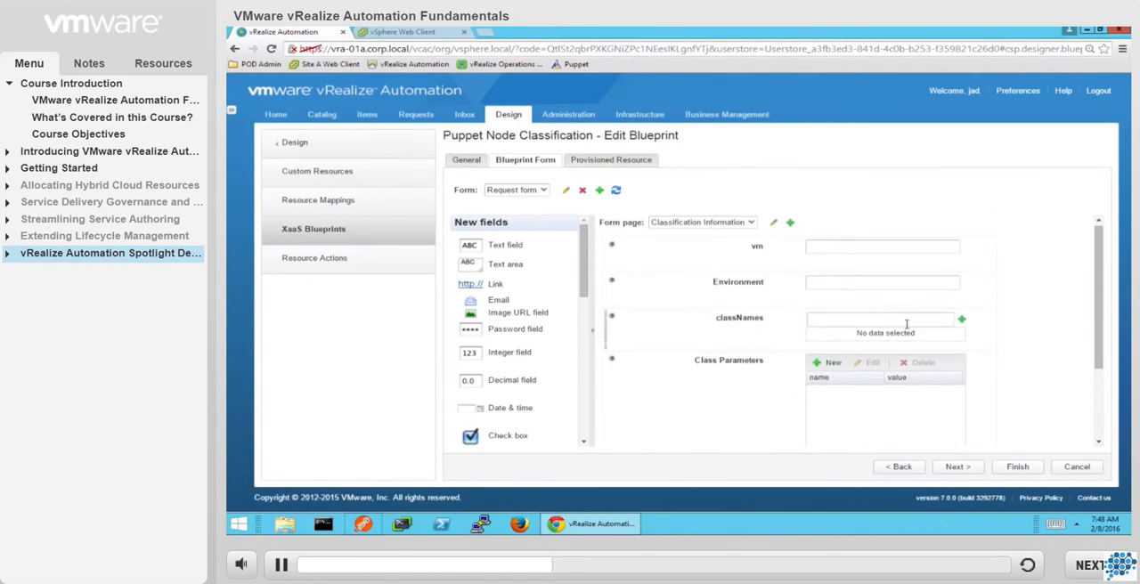
click(1016, 467)
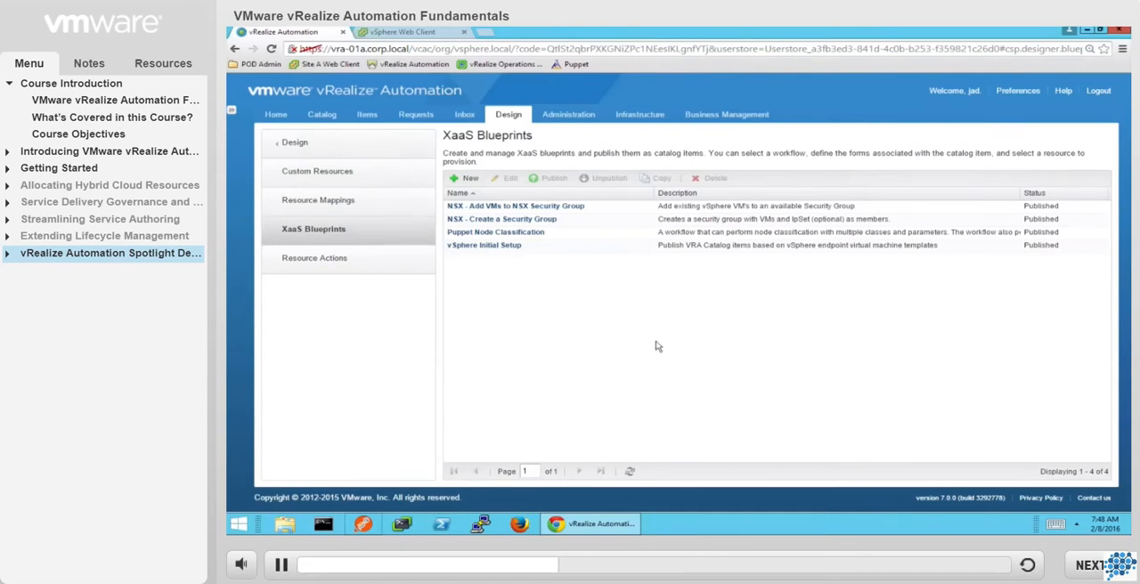
Create a new design blueprint named "Amazing New App 1.0", keeping the ID derived from its name.
click(326, 149)
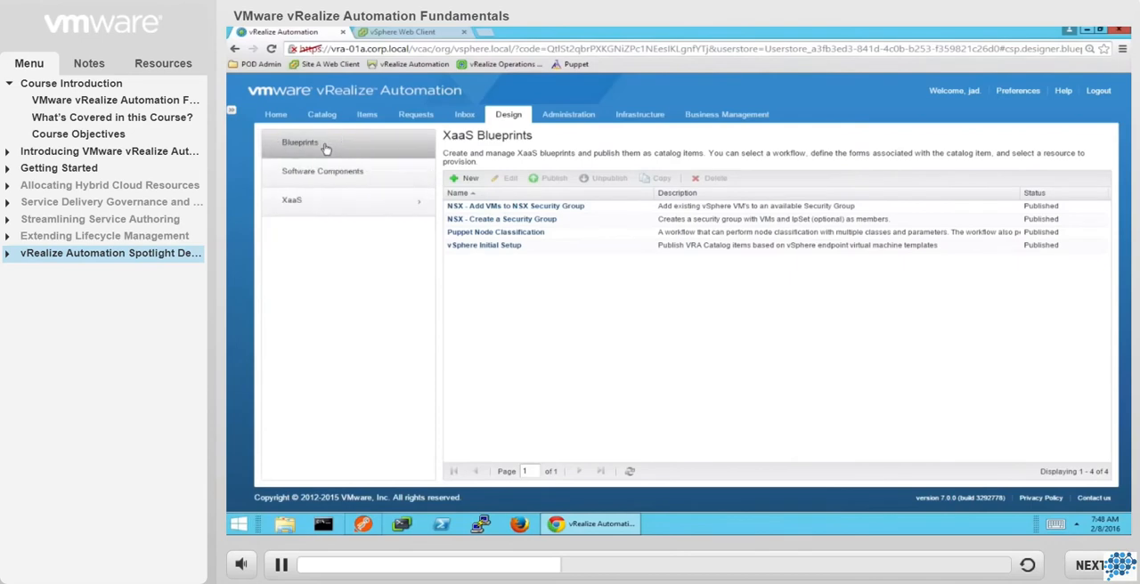
click(326, 149)
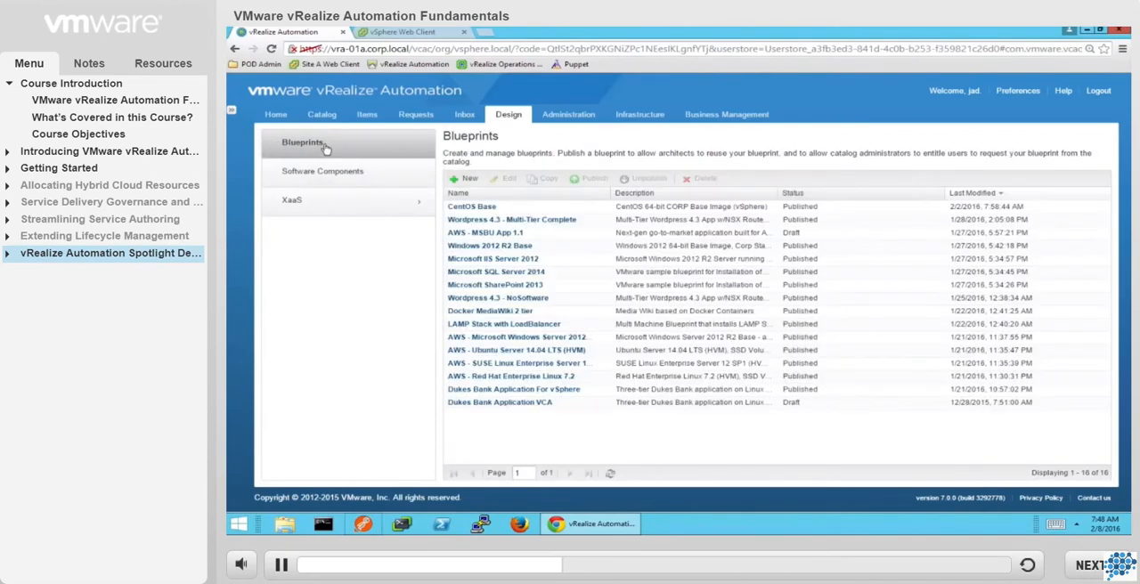
click(469, 180)
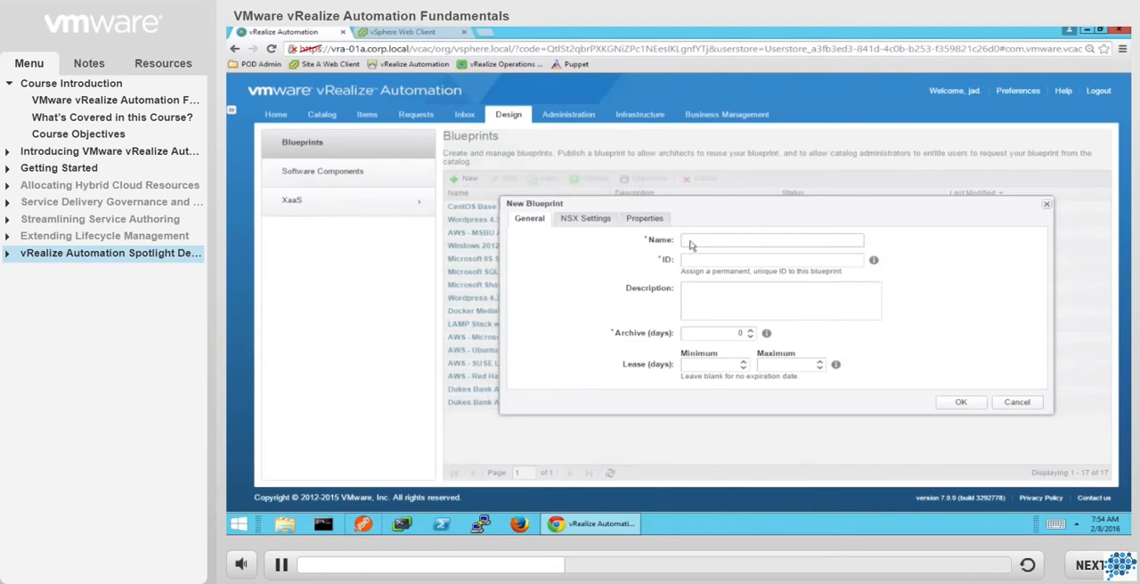
text(Amazing New App 1.0)
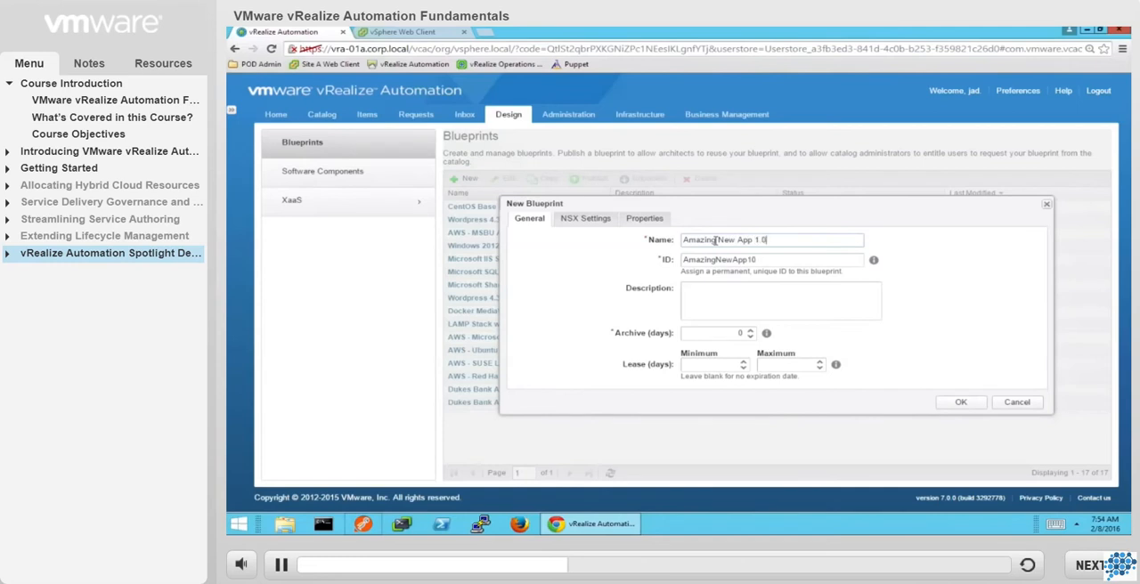
key(Tab)
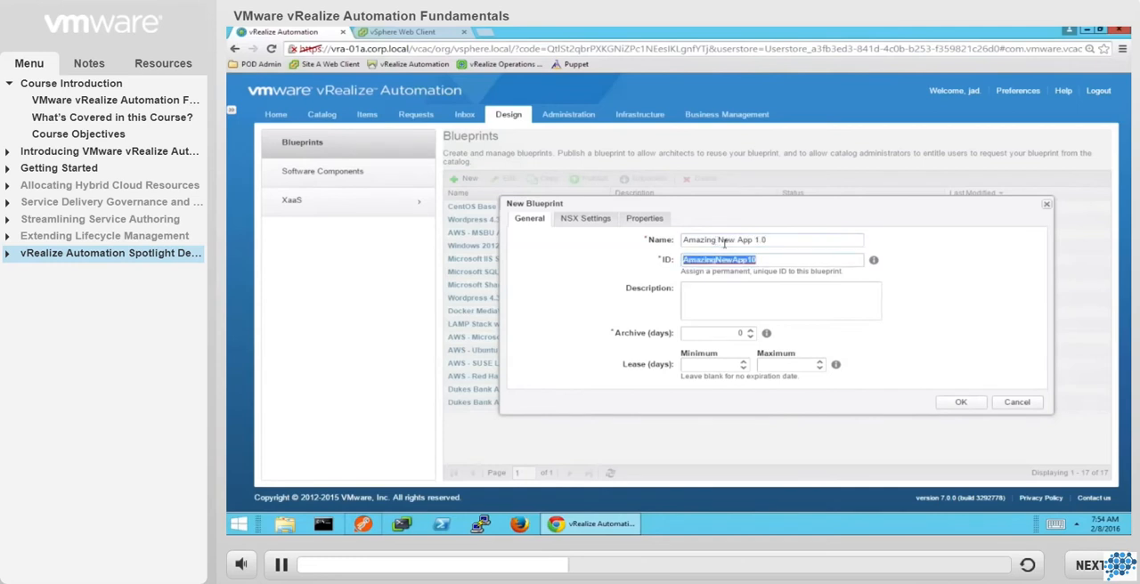
Describe the new blueprint as "My new amazing app!" and set its archive period to 30 days.
key(Tab)
key(Tab)
click(691, 302)
text(My new amazing app!)
key(Tab)
text(1)
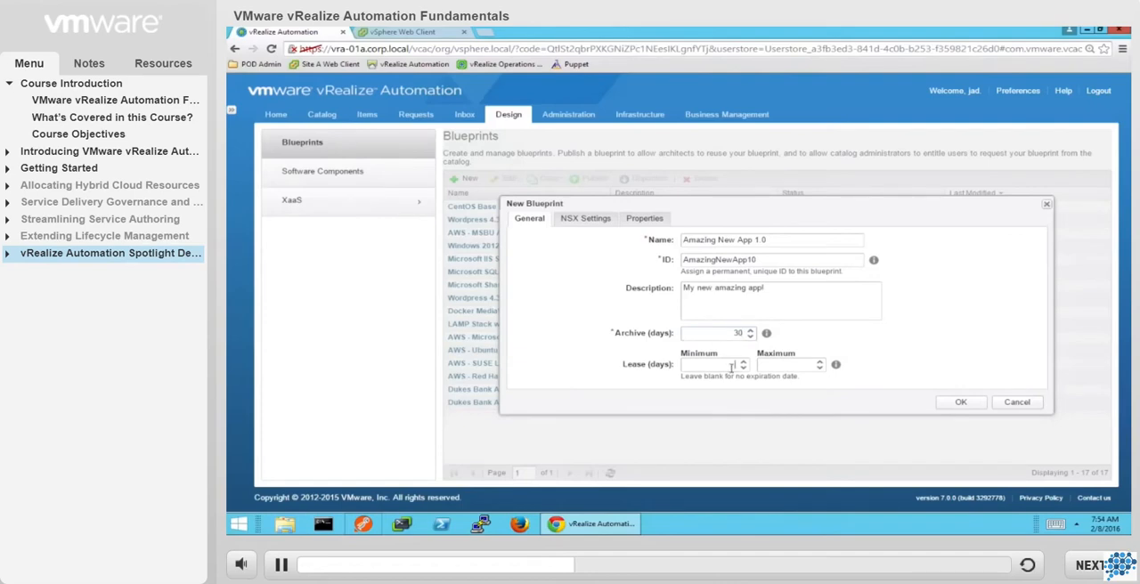
key(Tab)
key(Tab)
Set the blueprint's NSX transport zone to Global_Transport_Zone (vCenter), enable app isolation, and accept the new blueprint settings.
click(585, 222)
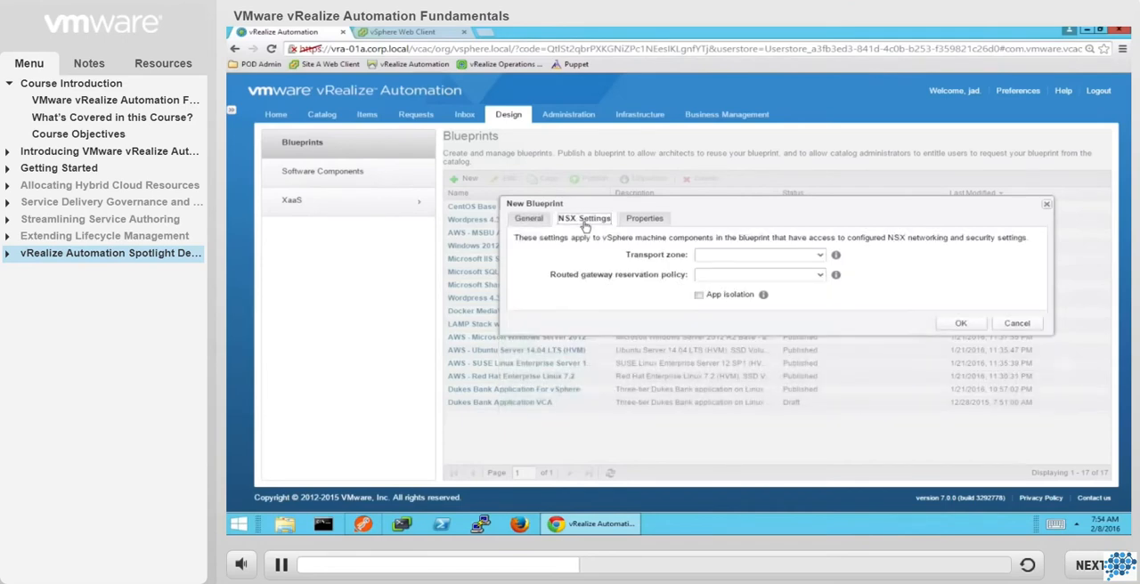
click(822, 257)
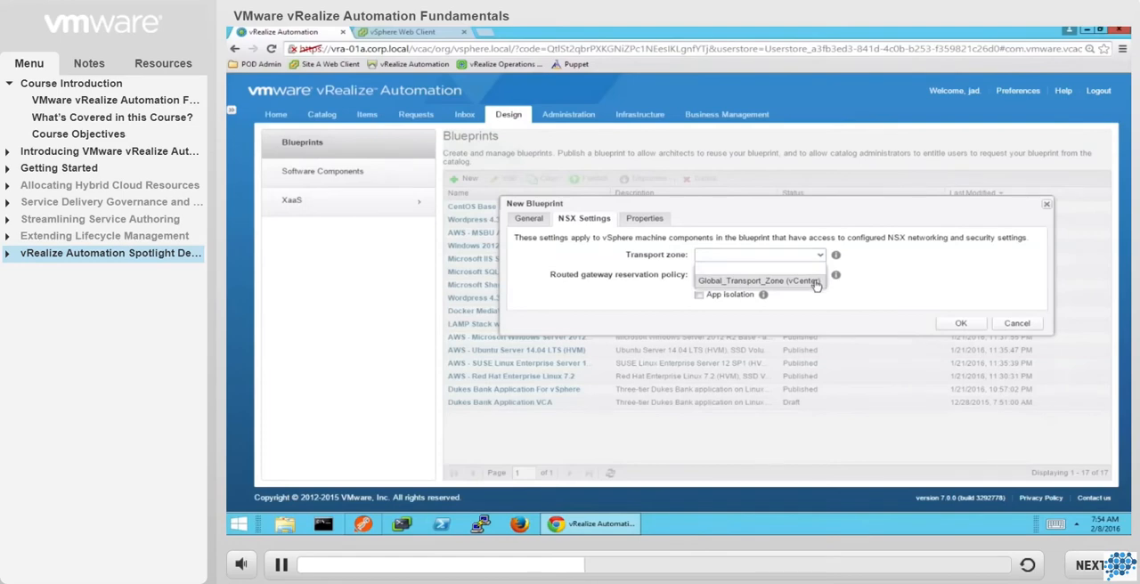
click(816, 282)
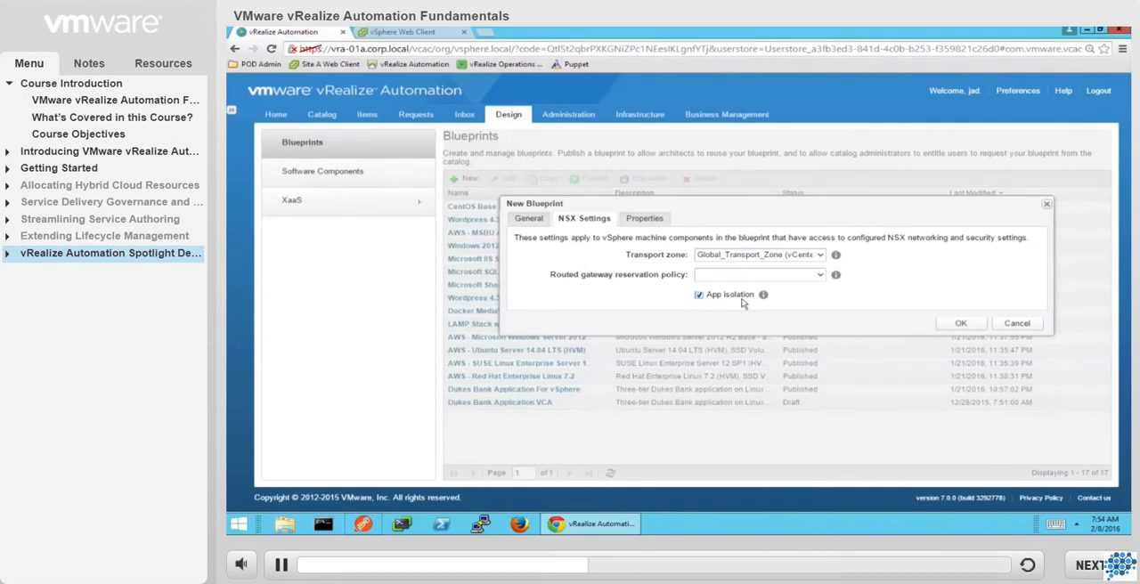
mouse_move(763, 299)
click(961, 324)
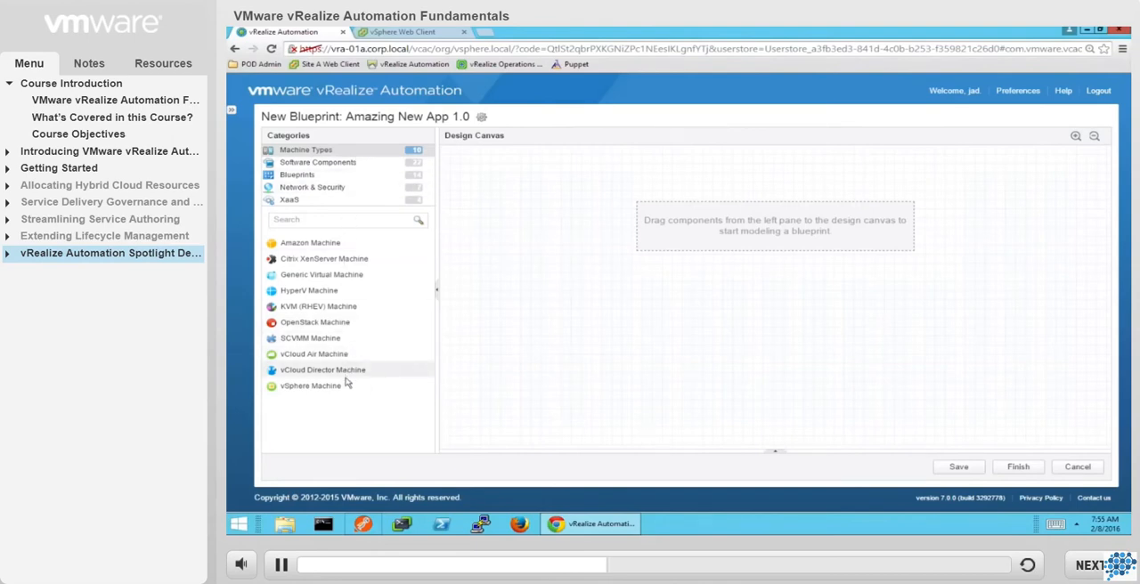
Try out a vSphere Machine on the design canvas by viewing its build information, and delete it again.
drag(347, 391, 704, 318)
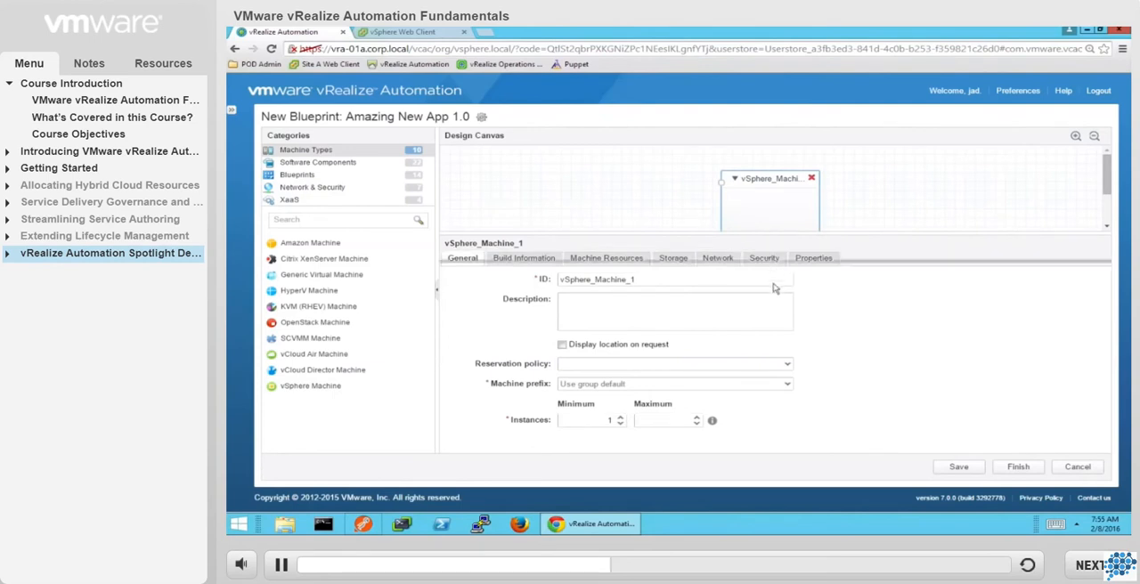
drag(773, 307, 773, 306)
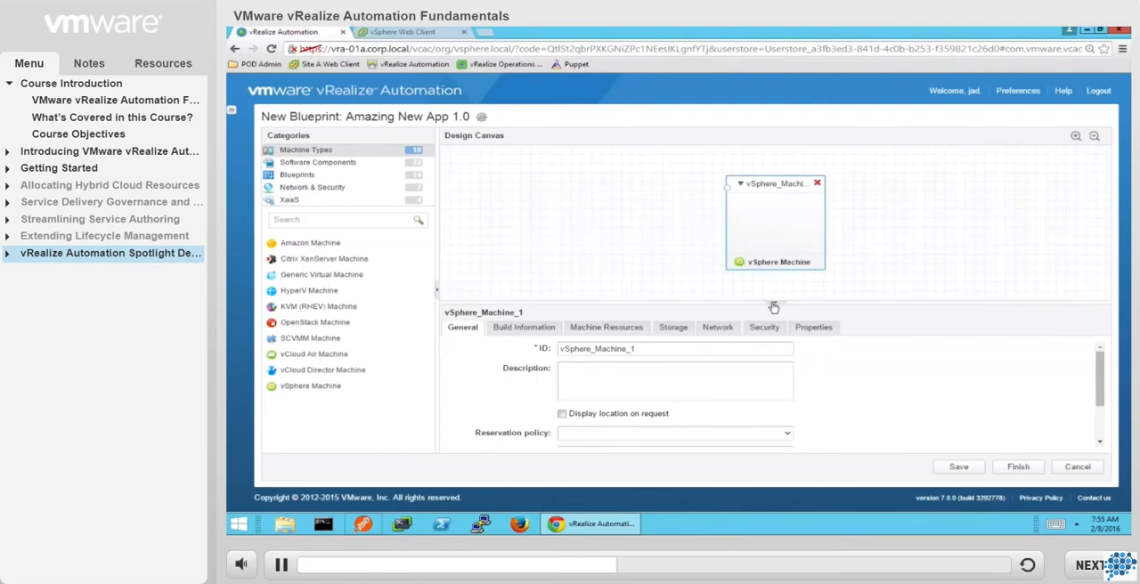
click(526, 330)
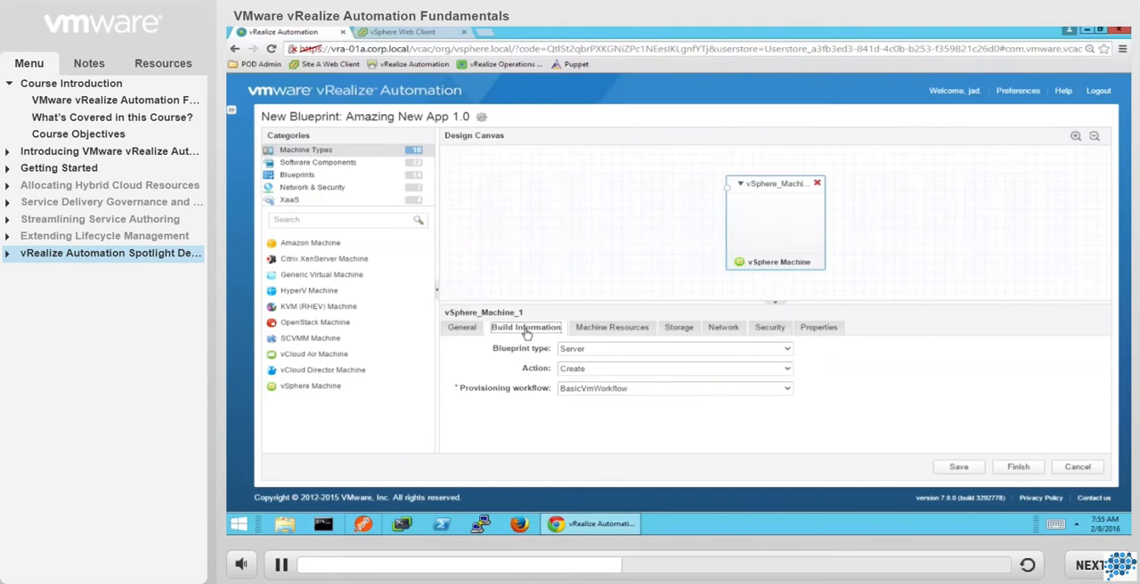
click(817, 185)
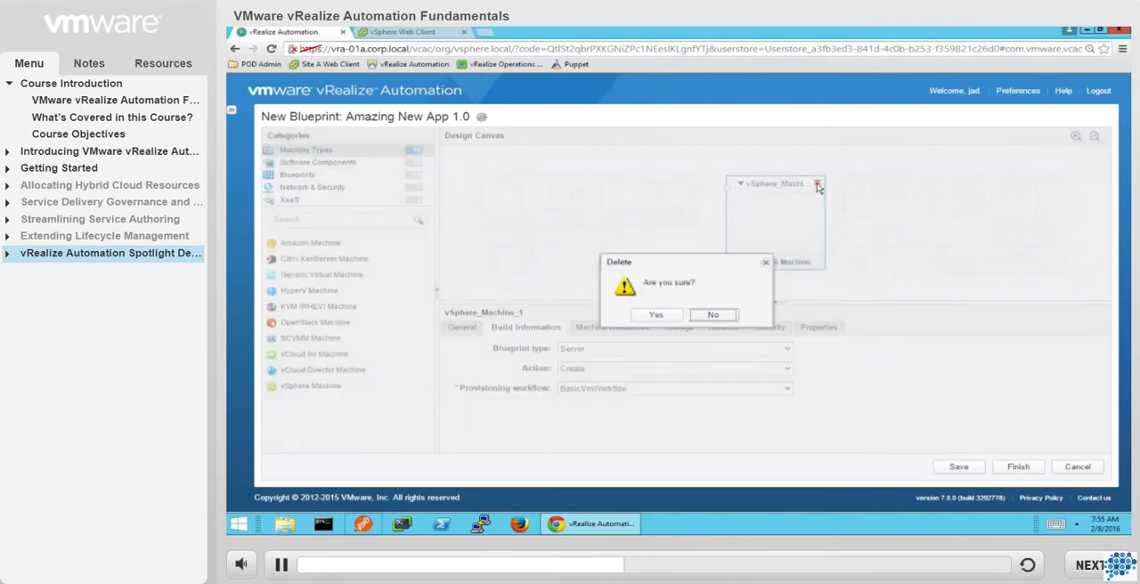
click(656, 316)
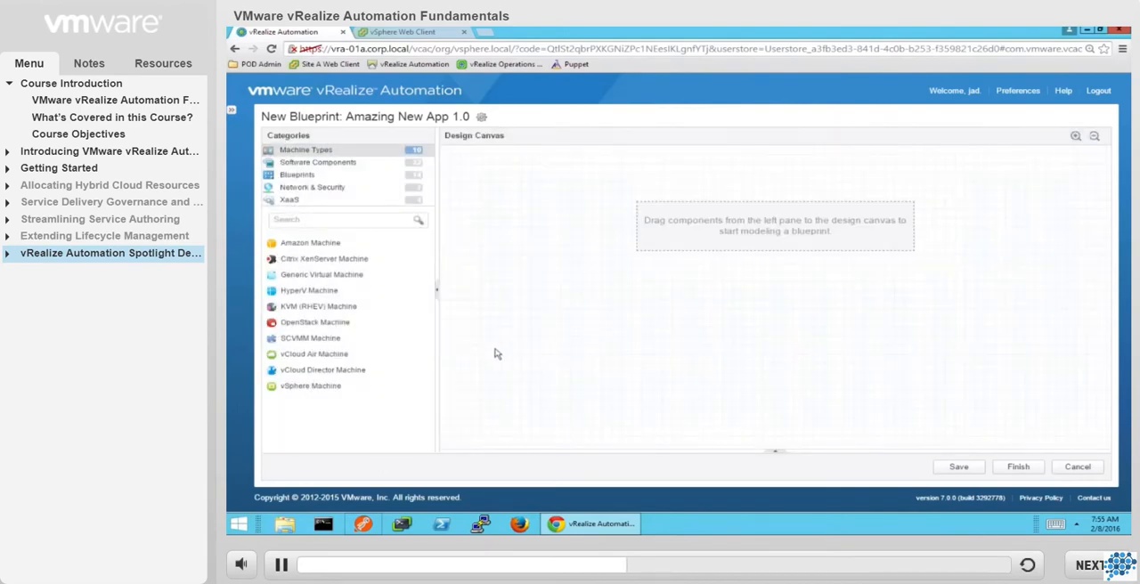
Add the Windows 2012 R2 Base blueprint to the design canvas and set its ID to "SQL".
click(301, 178)
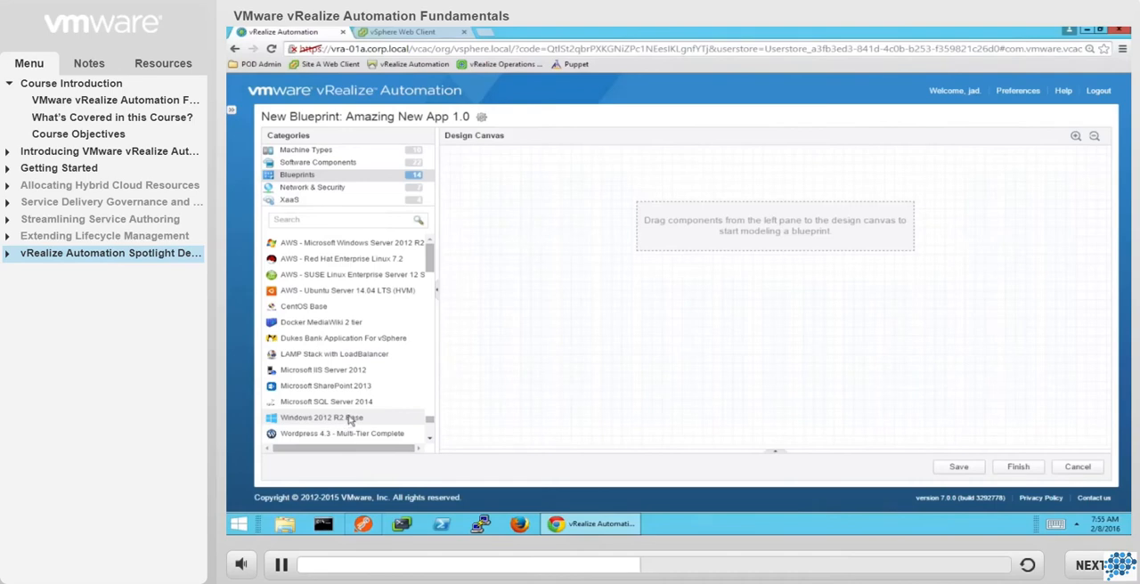
drag(353, 421, 852, 285)
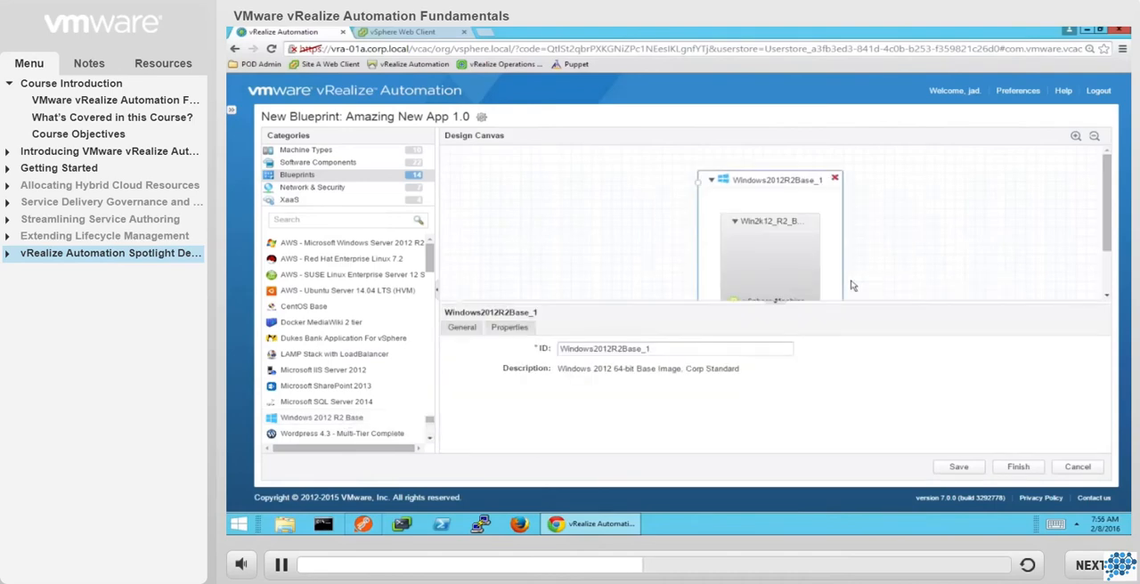
drag(660, 347, 499, 342)
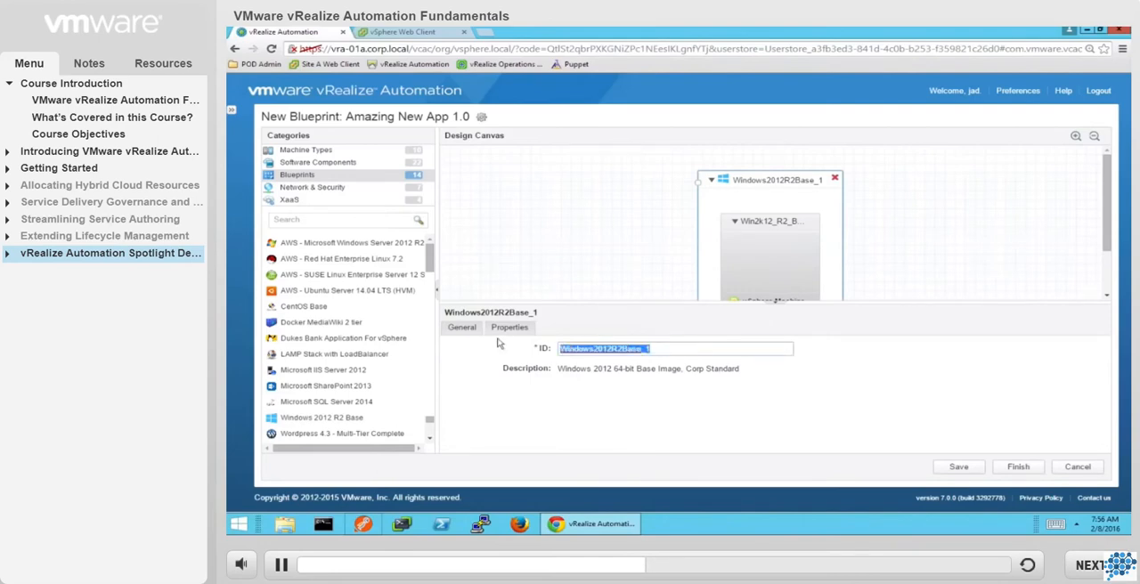
text(SQL)
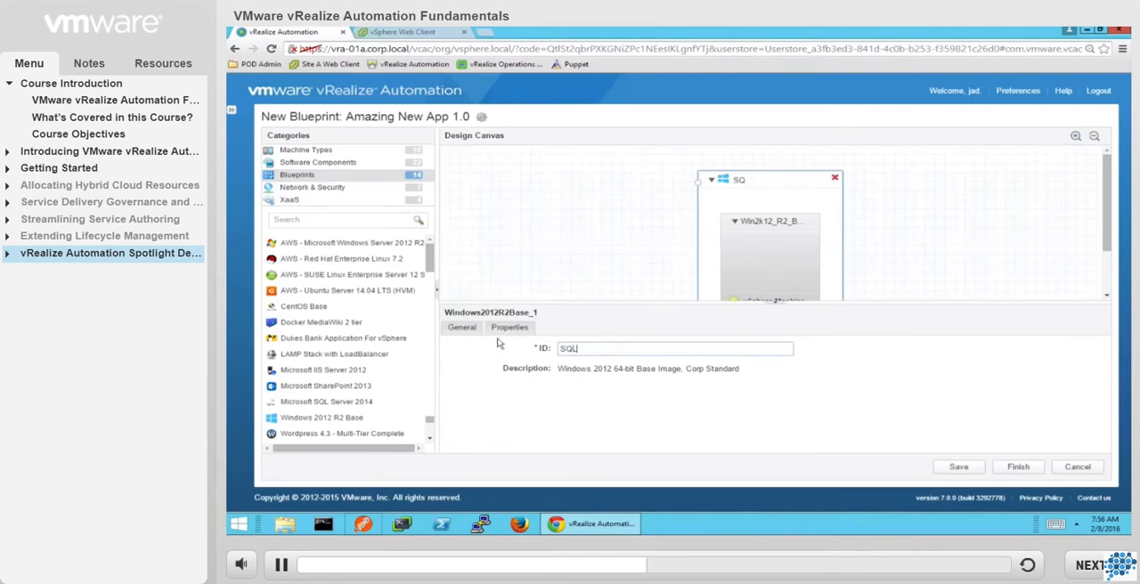
click(606, 267)
Add a second Windows 2012 R2 Base blueprint beside the SQL one and set its ID to "Web".
drag(327, 418, 536, 315)
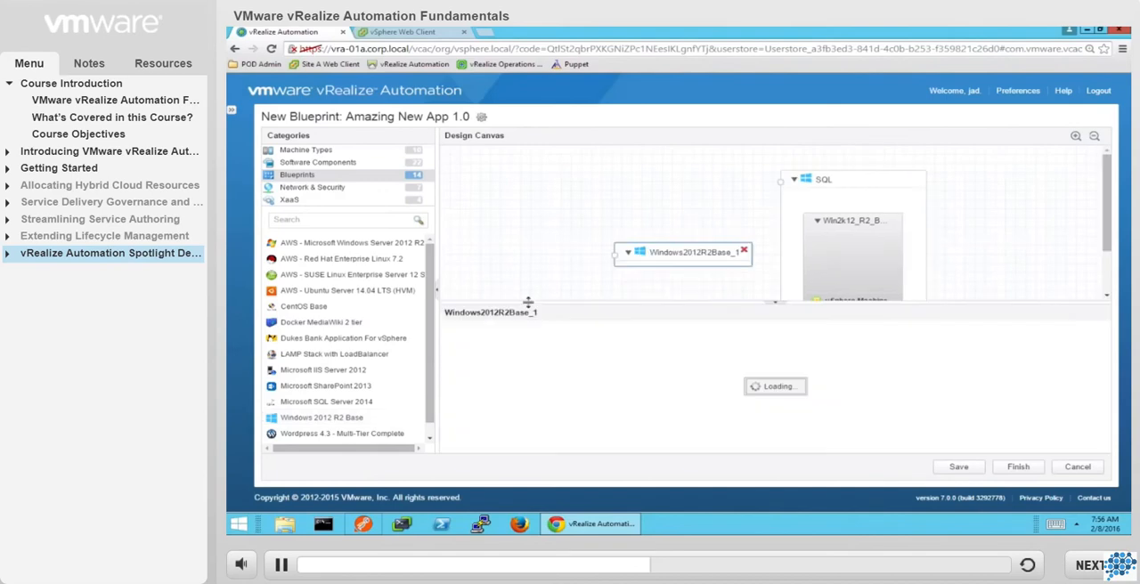
drag(648, 349, 500, 349)
text(Web)
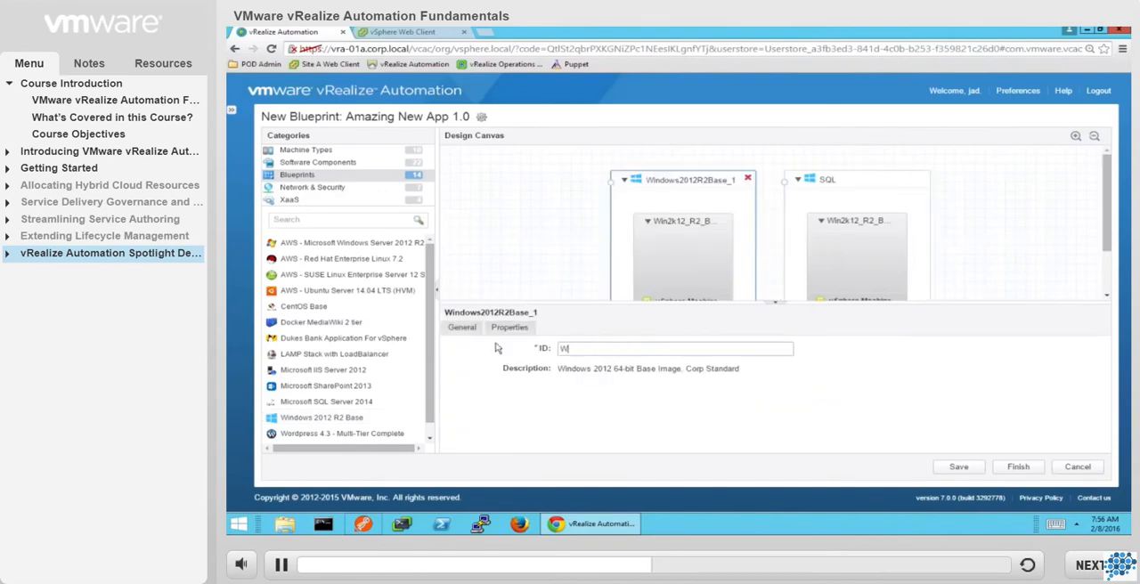
click(525, 277)
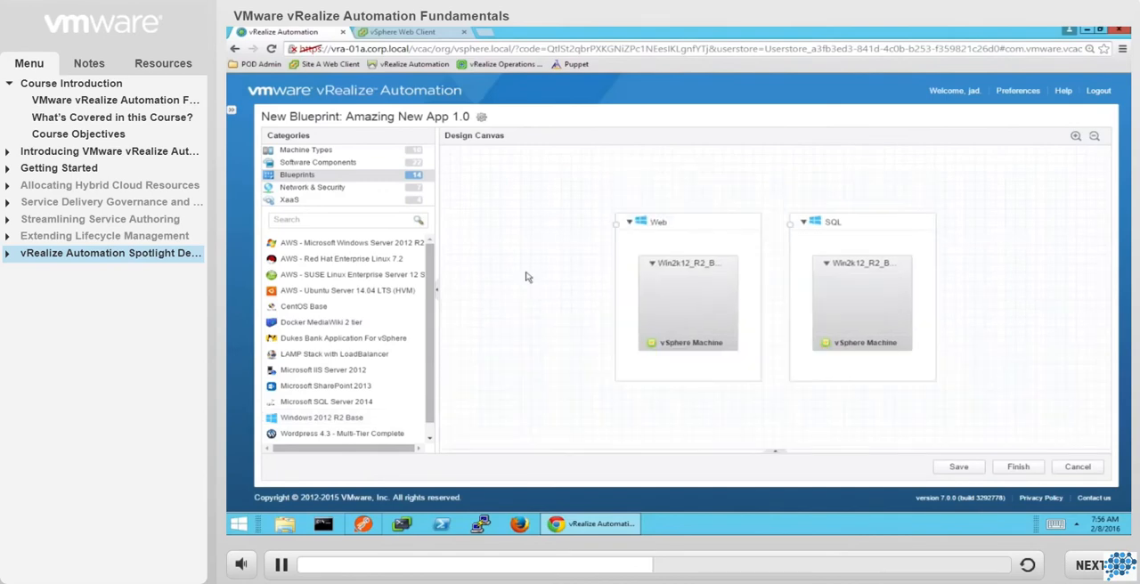
Add the Microsoft .NET Framework 4.5 and Microsoft Internet Information Server (IIS) software components to the Web machine.
click(344, 168)
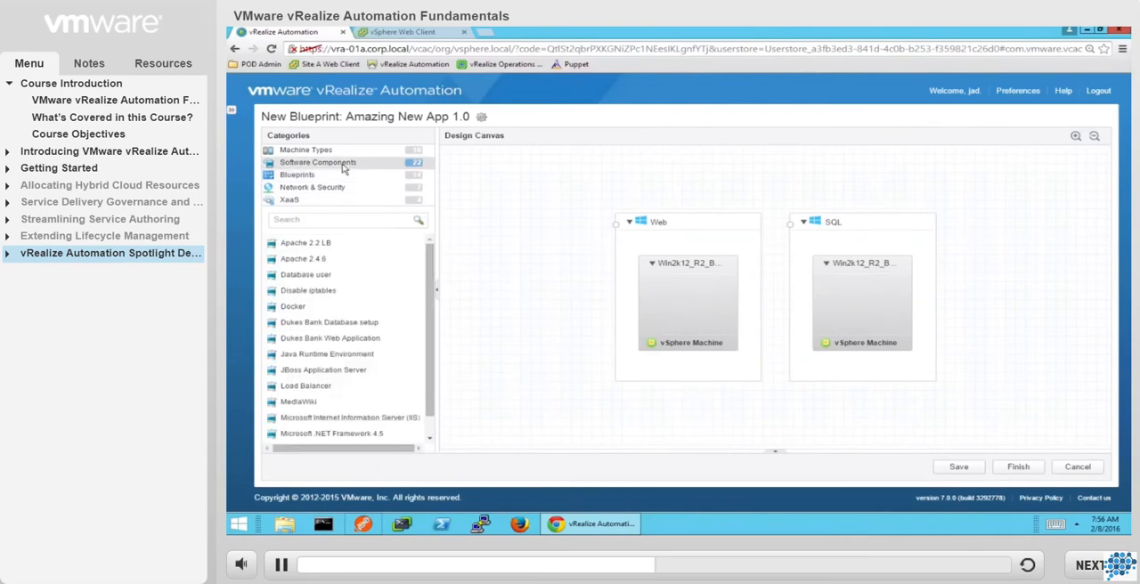
scroll(342, 312, down, 2)
scroll(342, 312, down, 3)
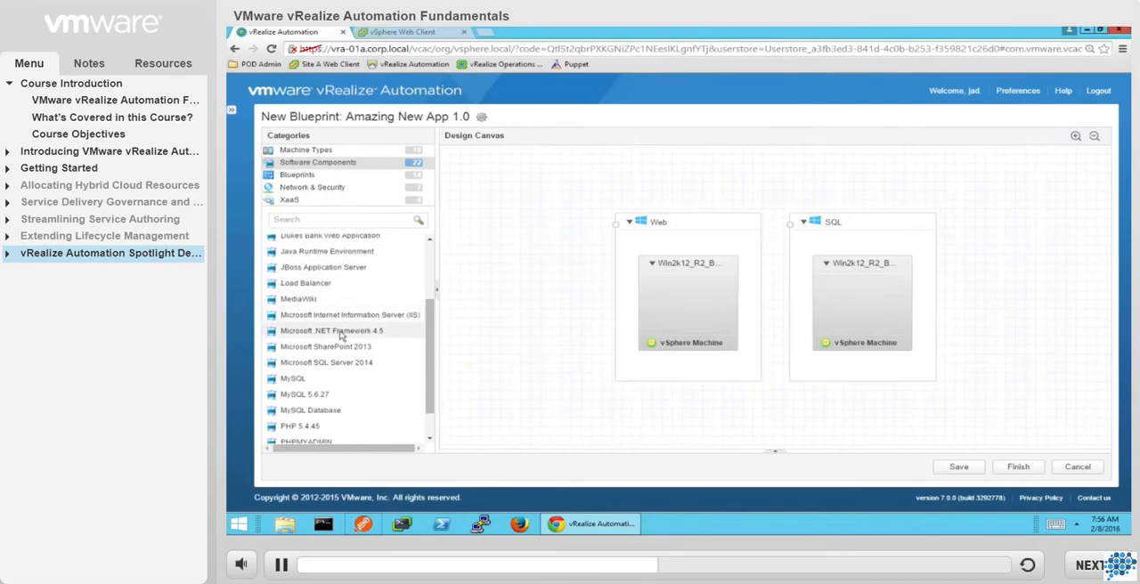
drag(341, 336, 669, 294)
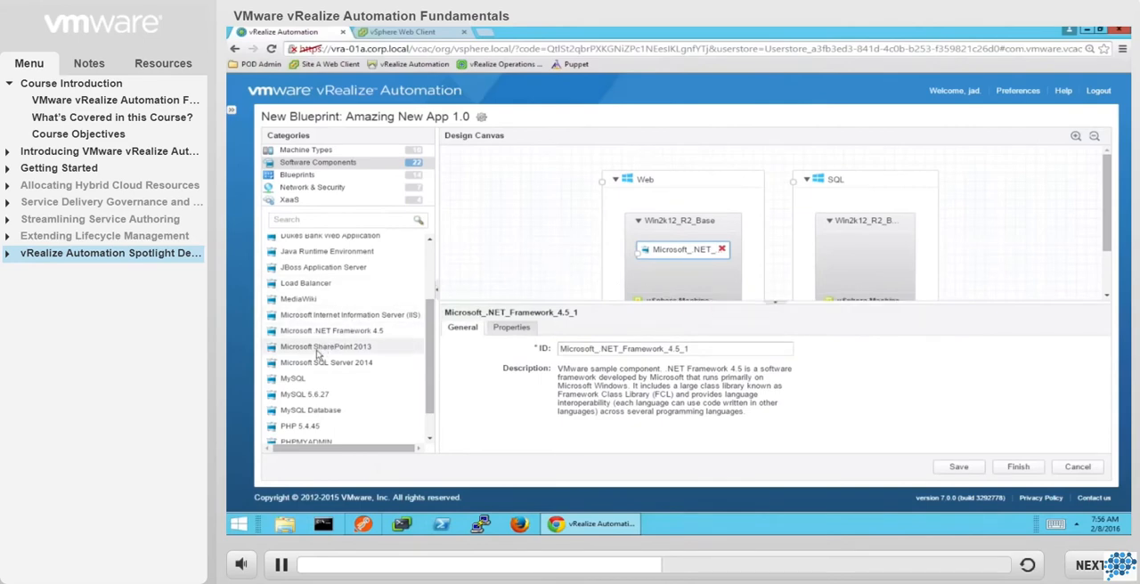
drag(318, 316, 662, 258)
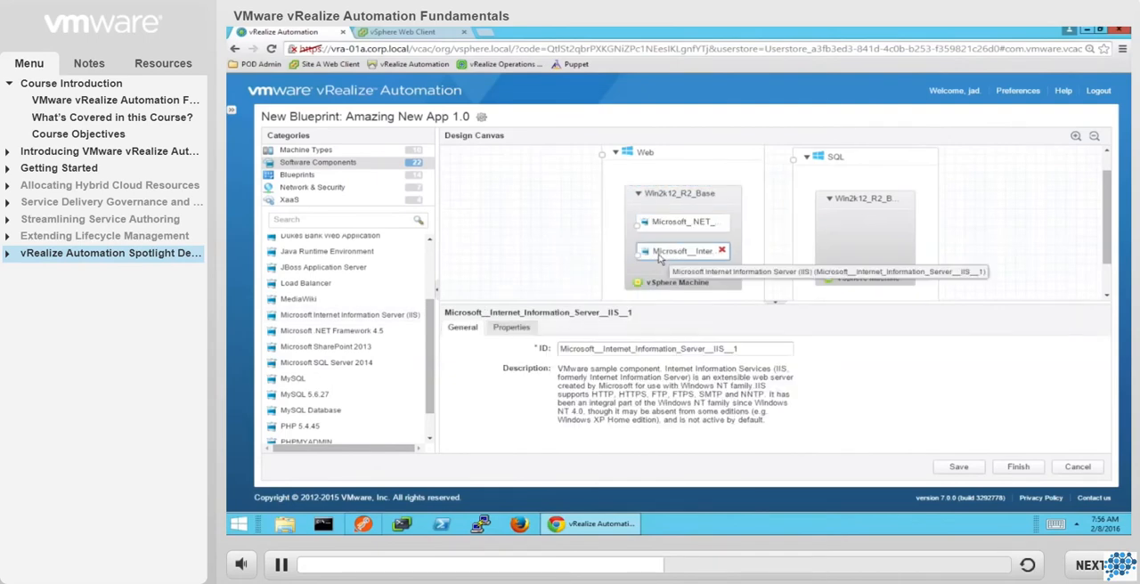
click(548, 256)
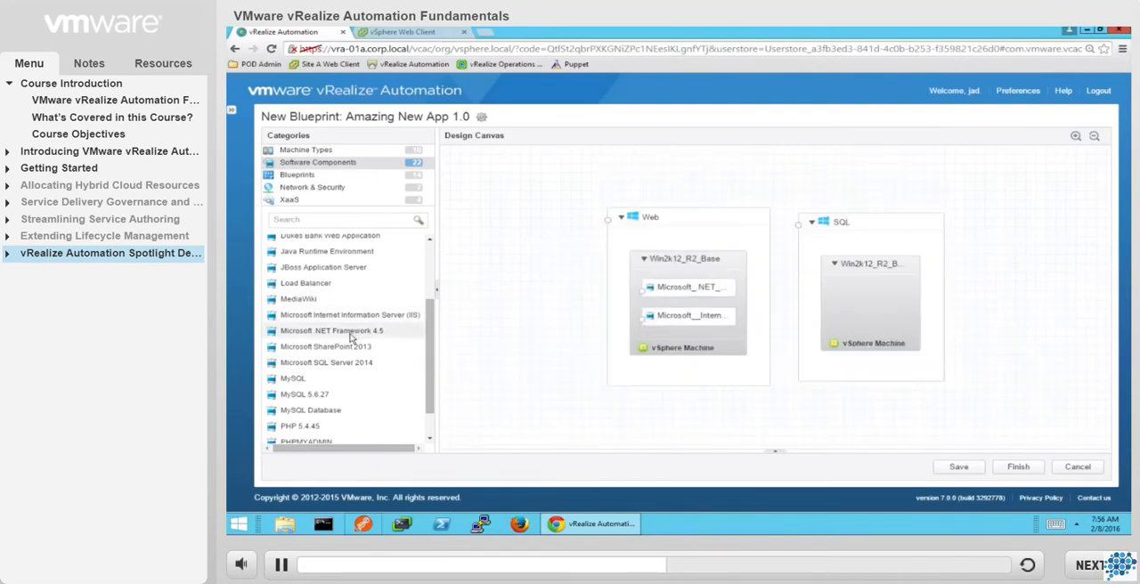
Add Microsoft .NET Framework 4.5 and Microsoft SQL Server 2014 to the SQL machine, and view the SQL Server component's properties.
drag(351, 336, 860, 302)
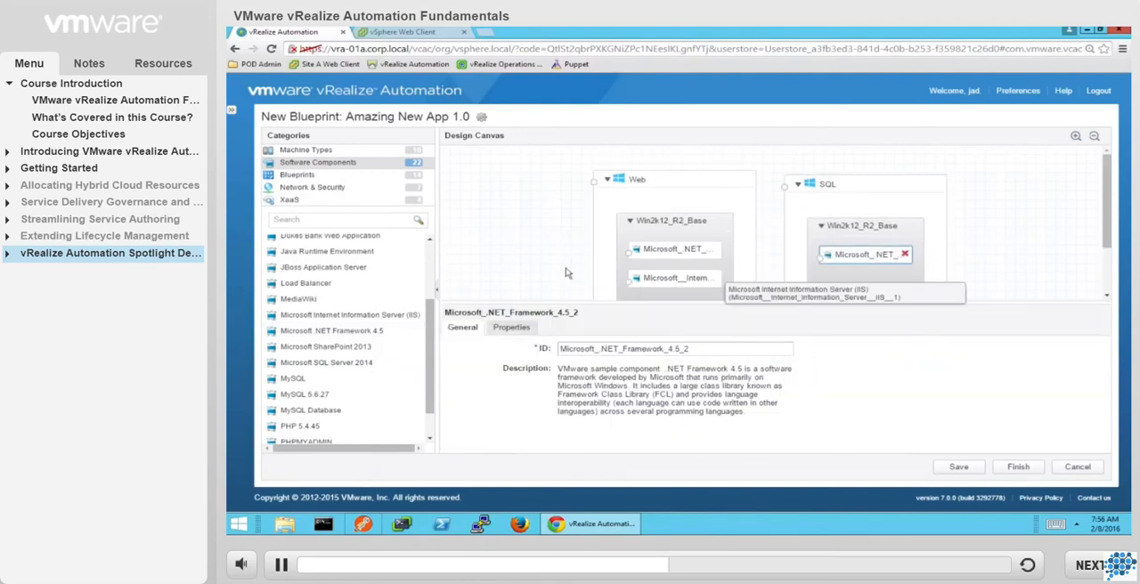
click(505, 282)
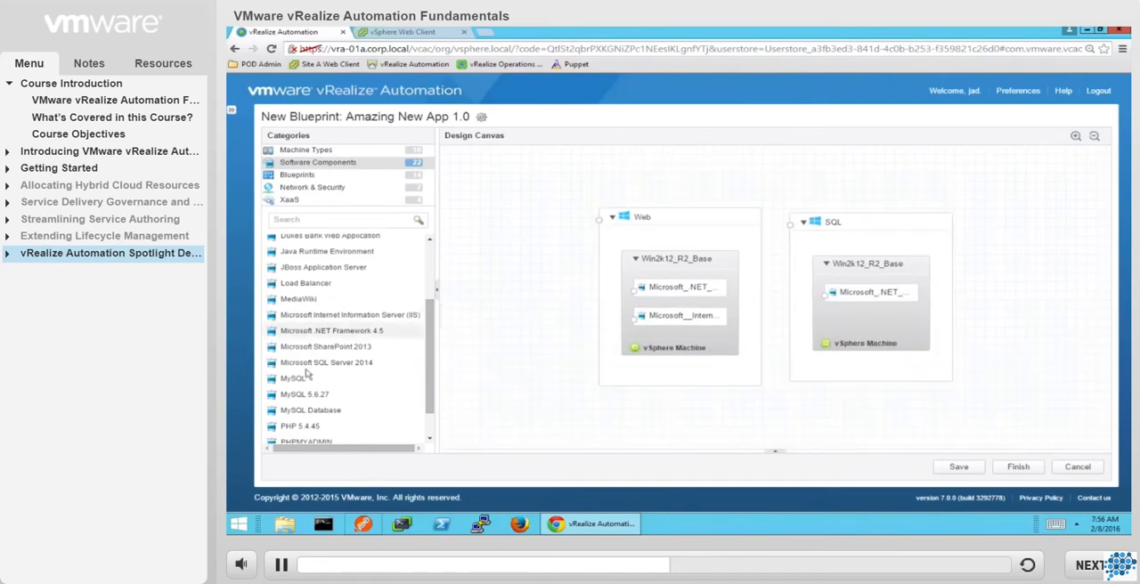
drag(303, 369, 831, 348)
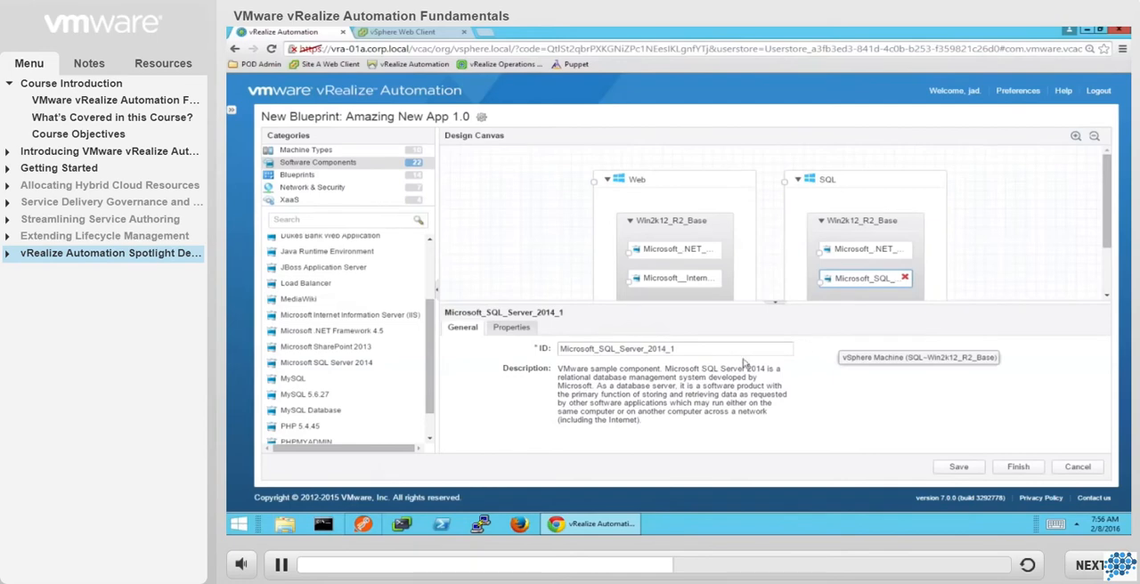
click(514, 327)
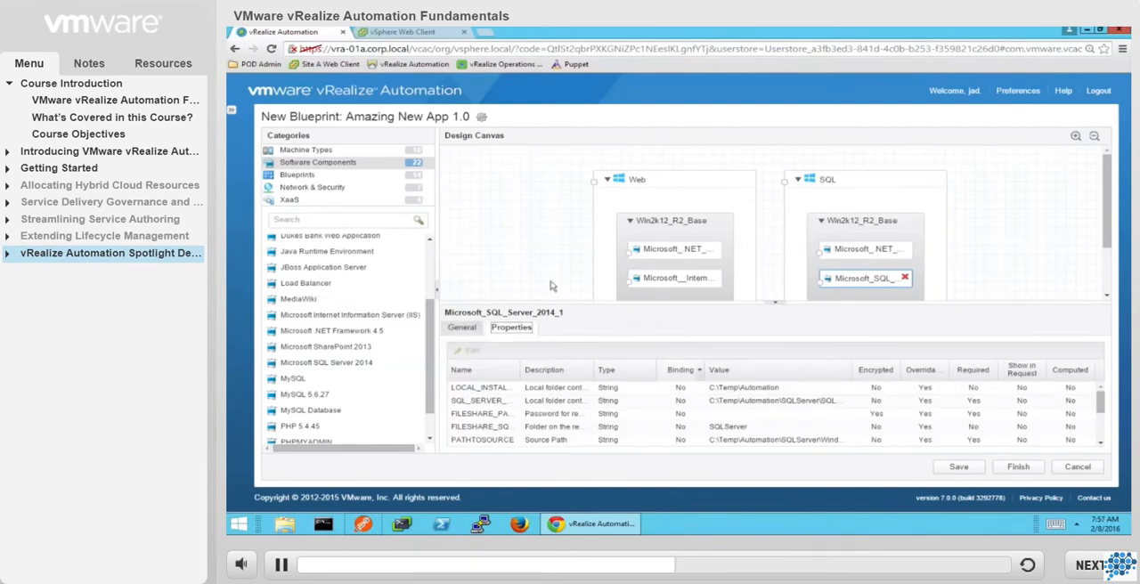
click(479, 268)
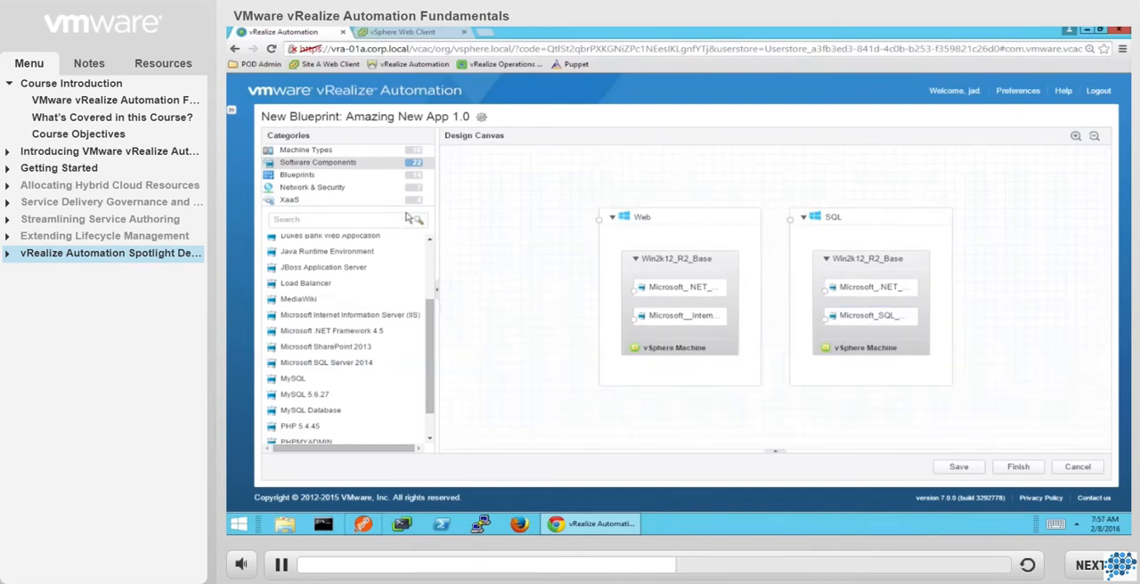
Add an On-Demand Routed Network below the machines, using NSX-RTD-10.10.1.0/16 as its parent network profile.
click(324, 191)
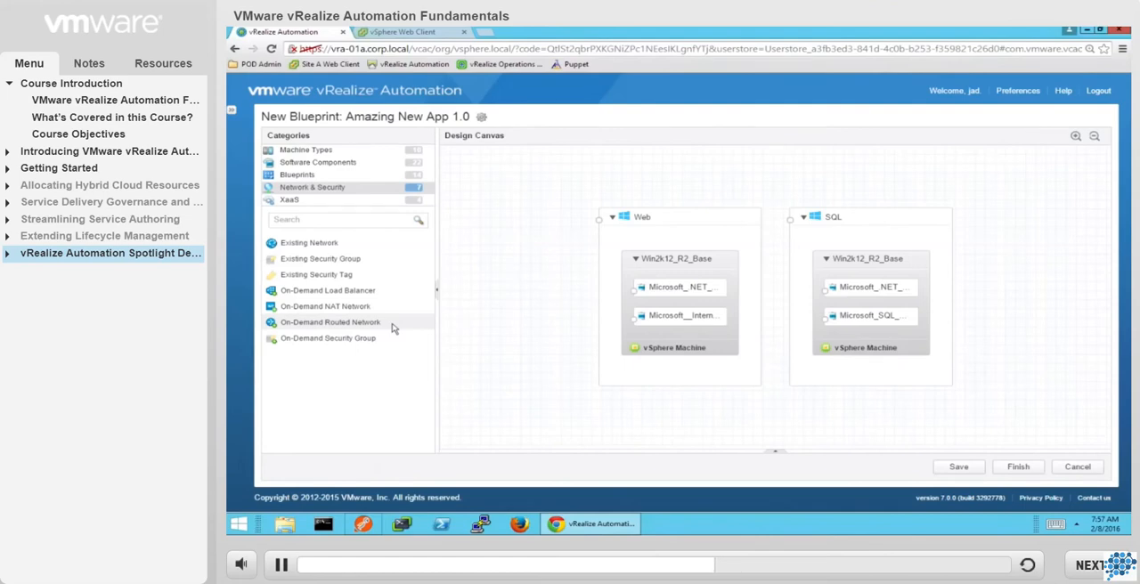
drag(391, 329, 514, 419)
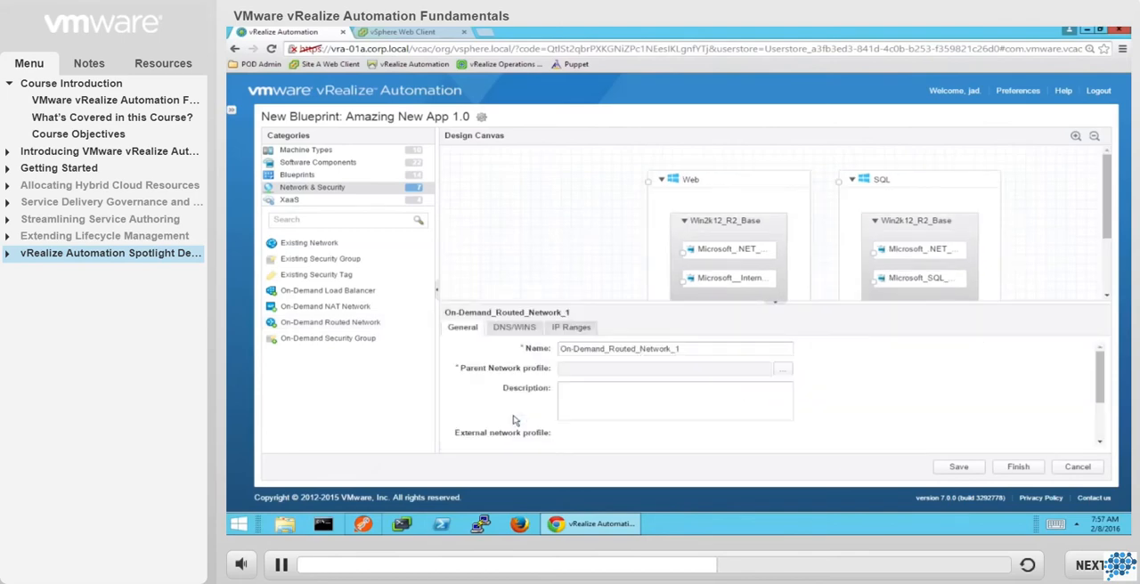
click(783, 370)
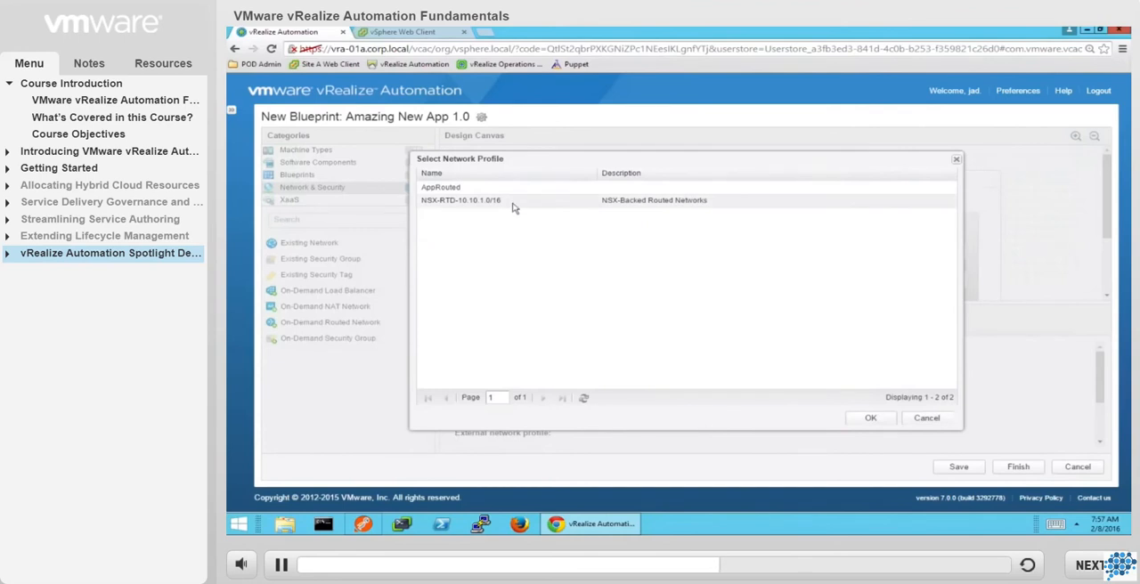
click(868, 420)
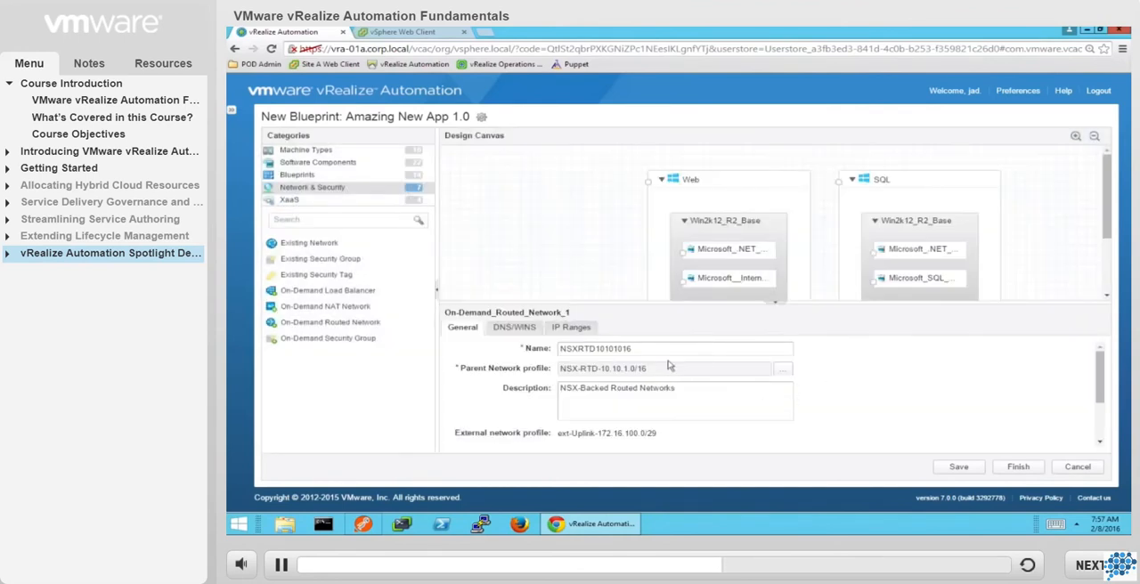
Name the routed network "MyApp_Net" and save the blueprint.
drag(634, 348, 535, 342)
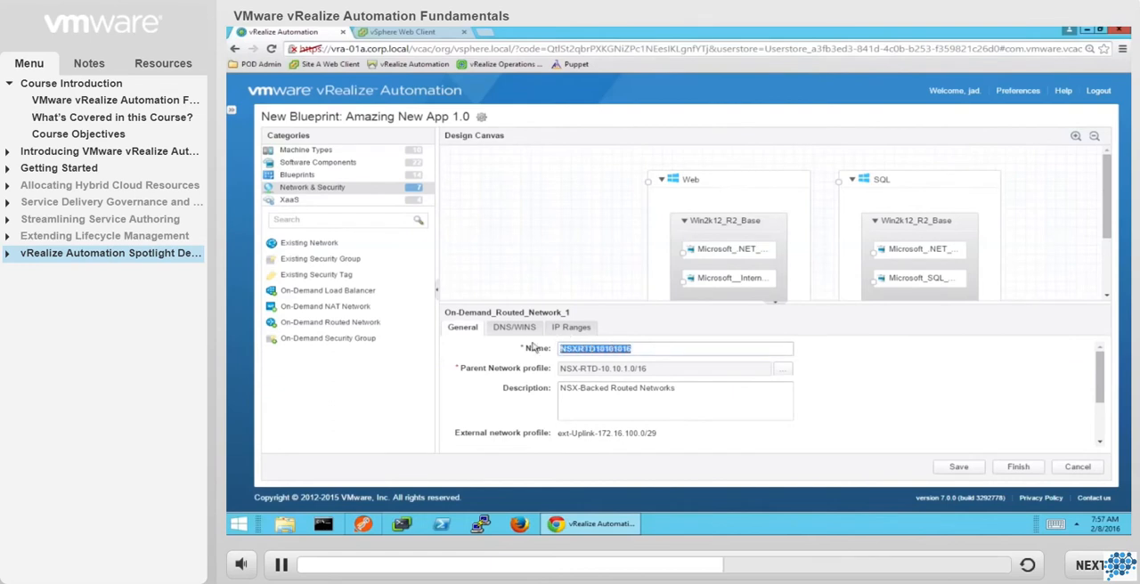
text(MyApp)
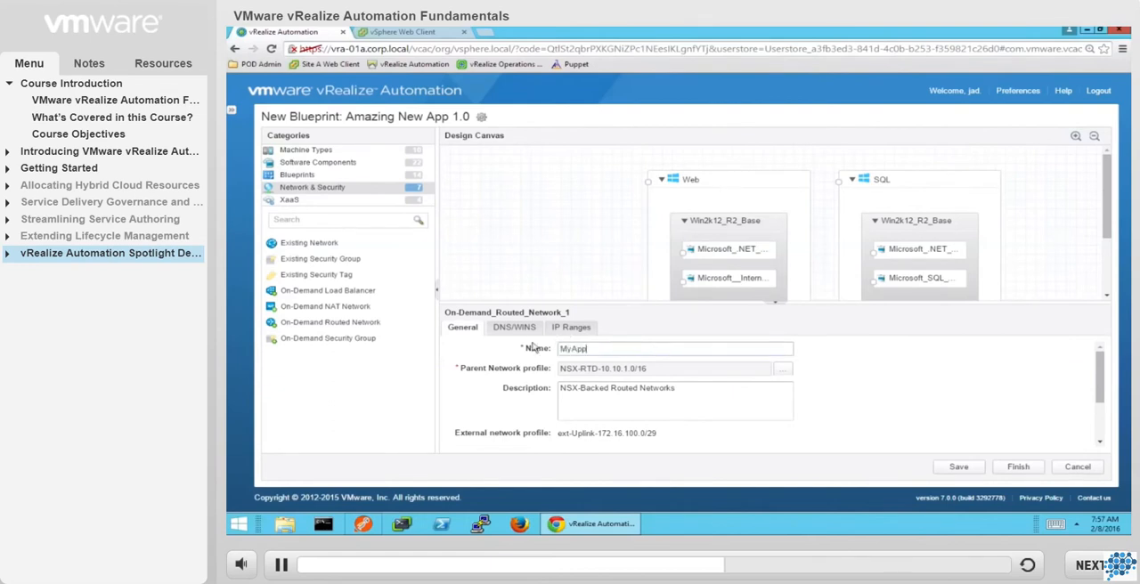
text(_Net)
key(Tab)
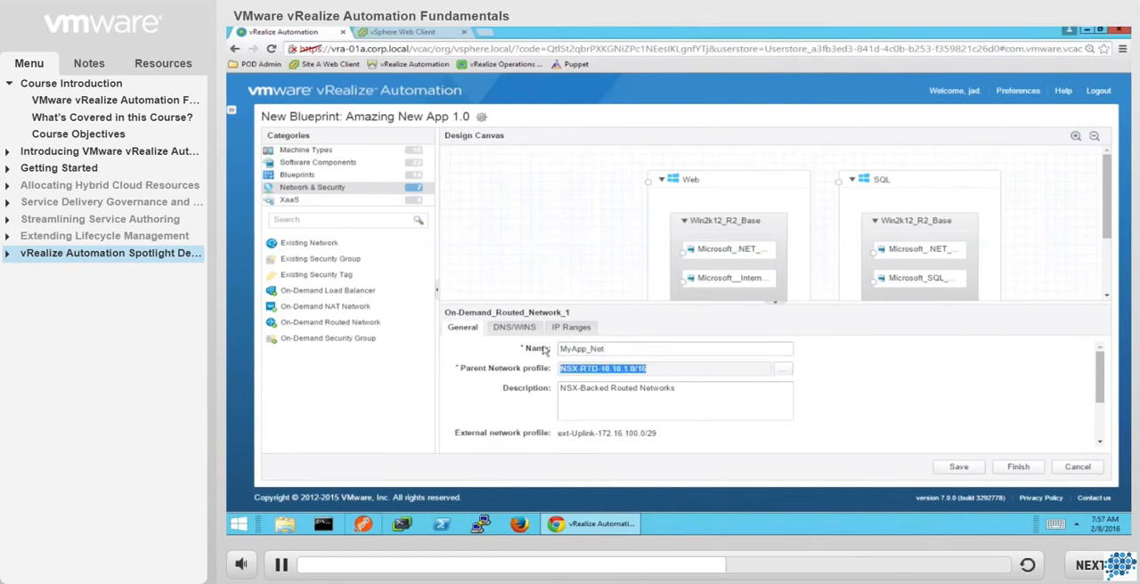
click(959, 472)
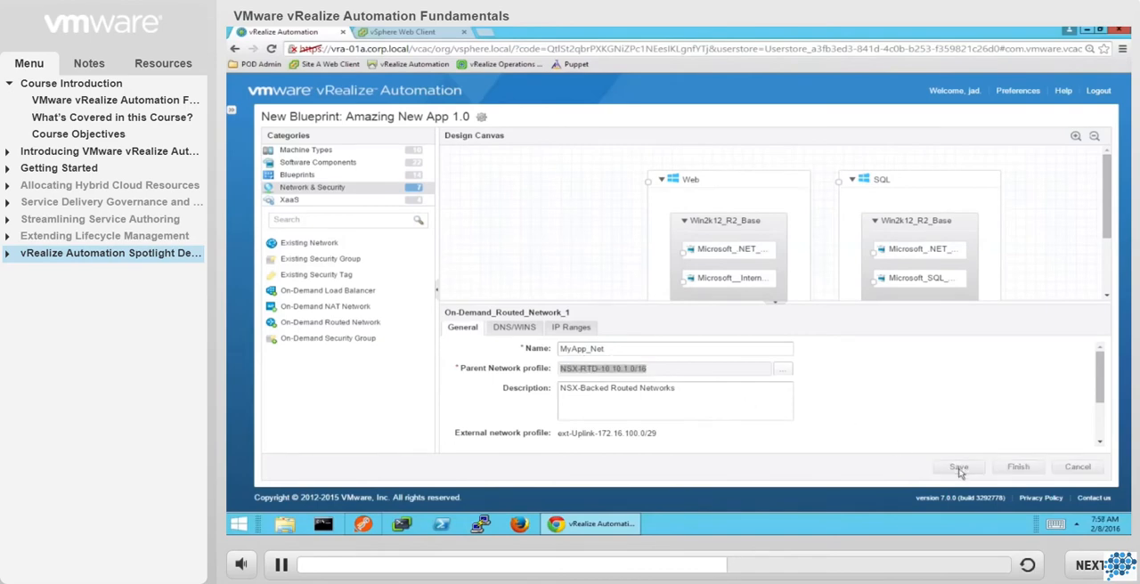
click(552, 279)
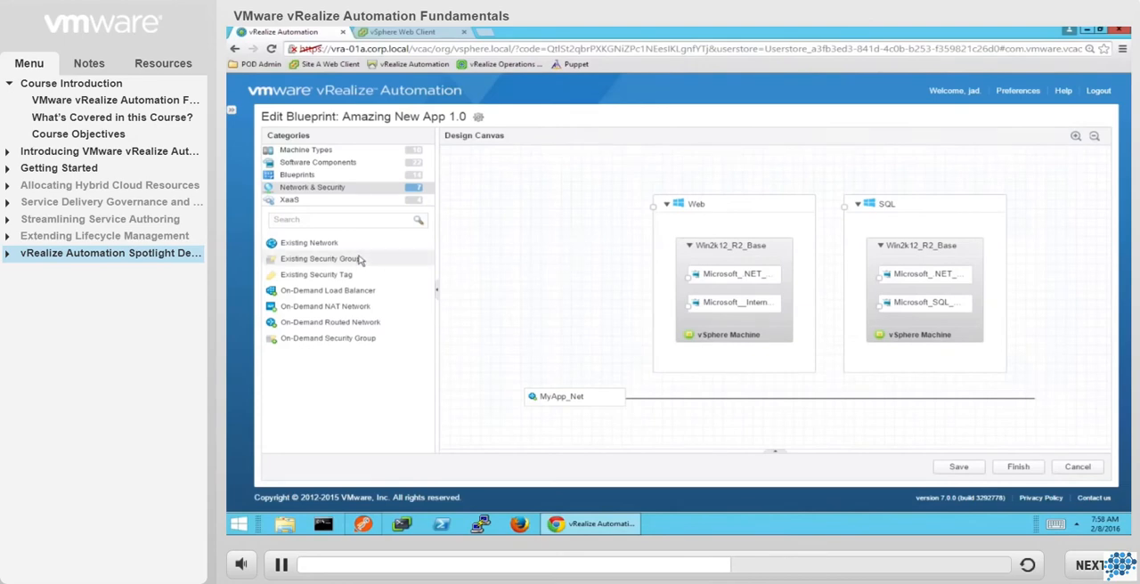
Add an Existing Security Group component above the SQL machine and assign it the SG-DBTier-Dev group.
drag(360, 259, 921, 189)
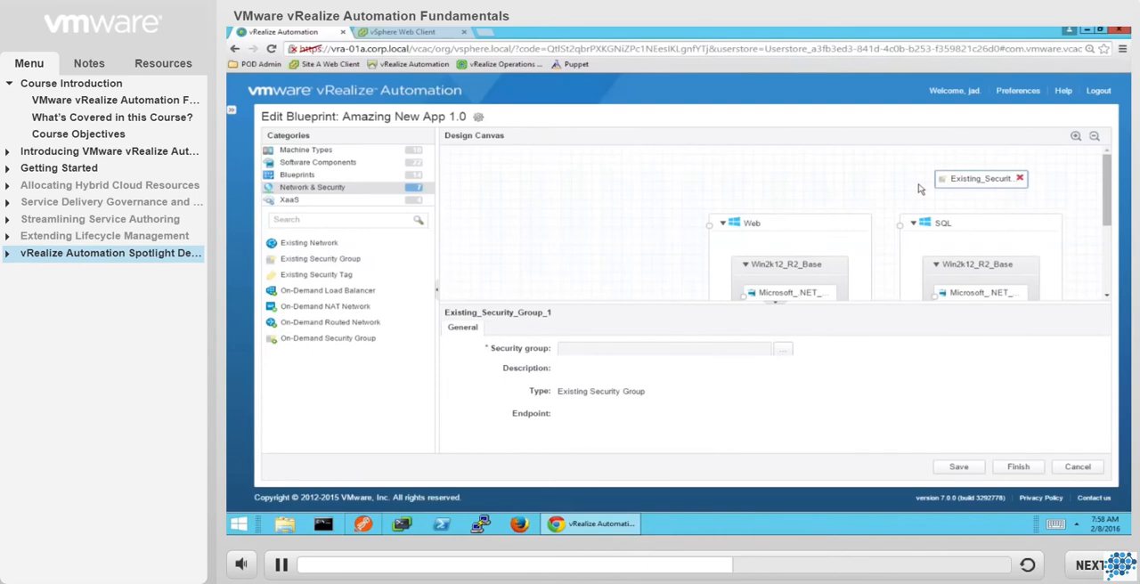
click(781, 353)
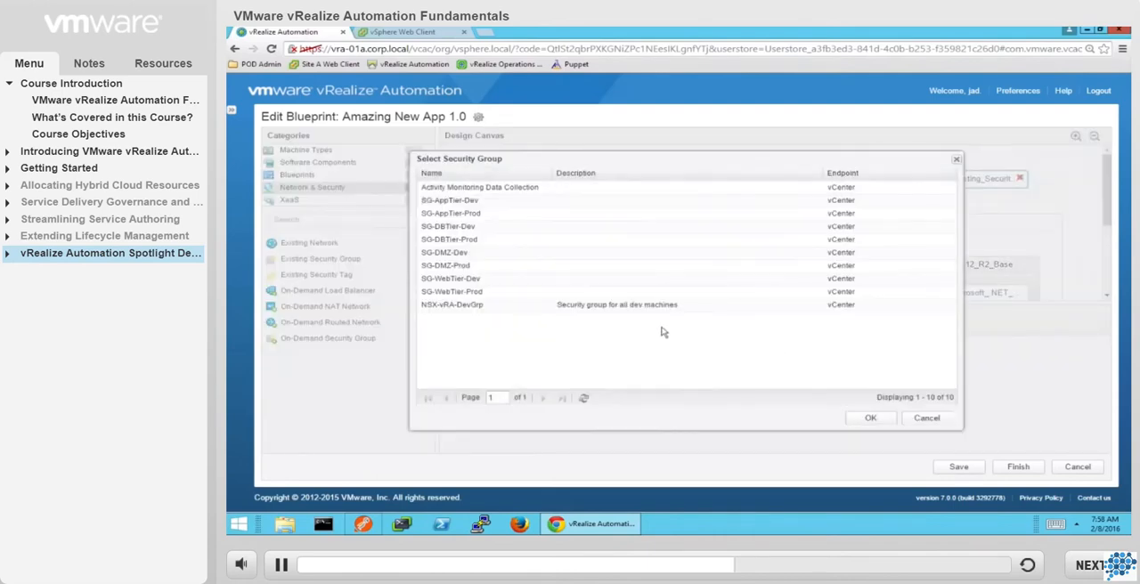
click(482, 228)
click(870, 421)
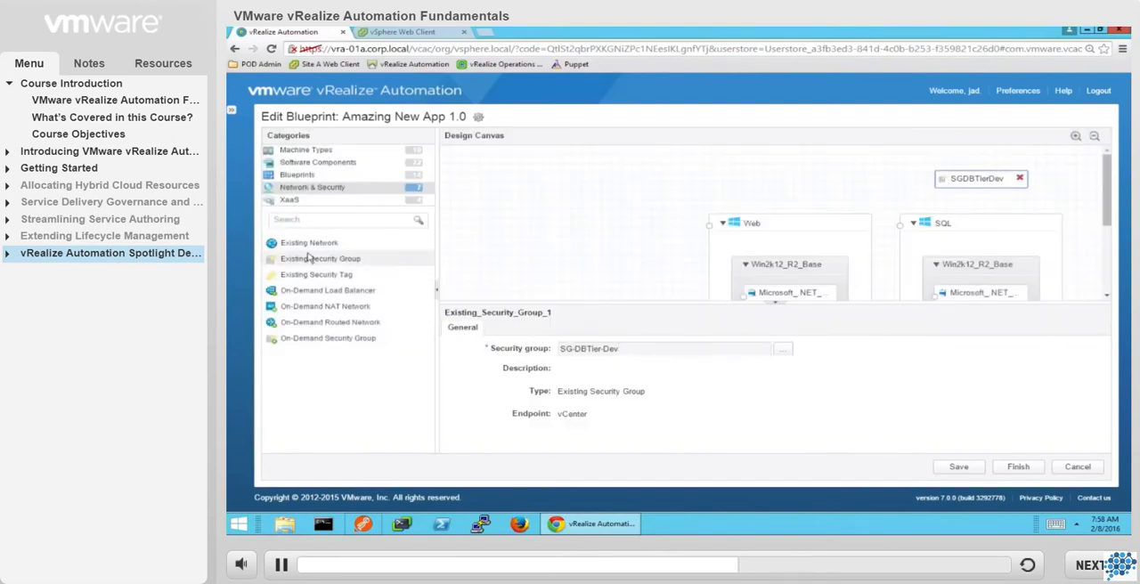
Add an Existing Security Group component above the Web machine, assign it SG-WebTier-Dev, and save the blueprint.
drag(309, 260, 779, 193)
click(783, 349)
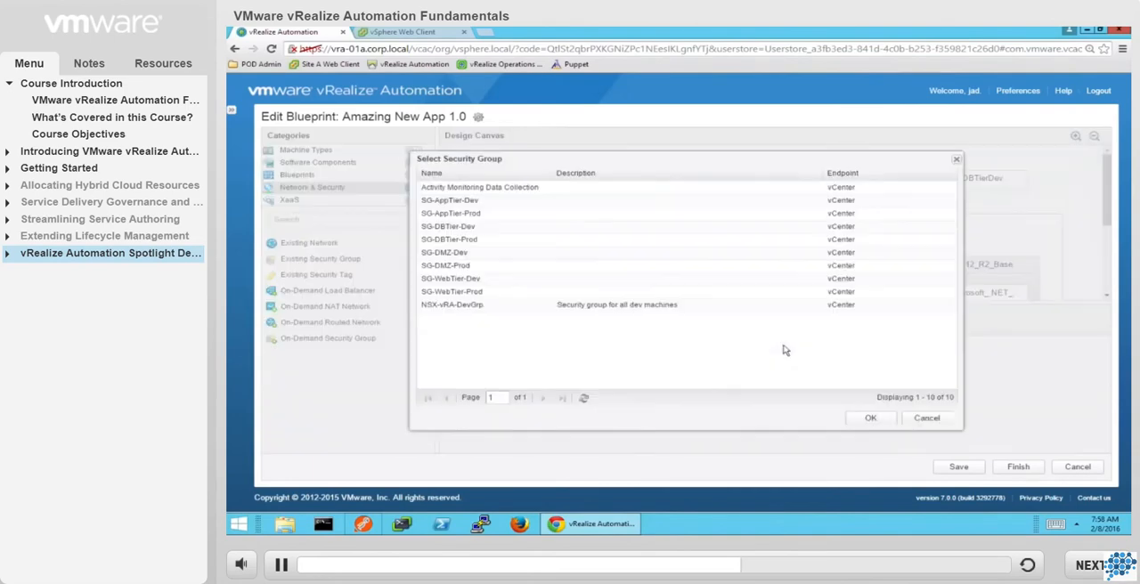
click(504, 279)
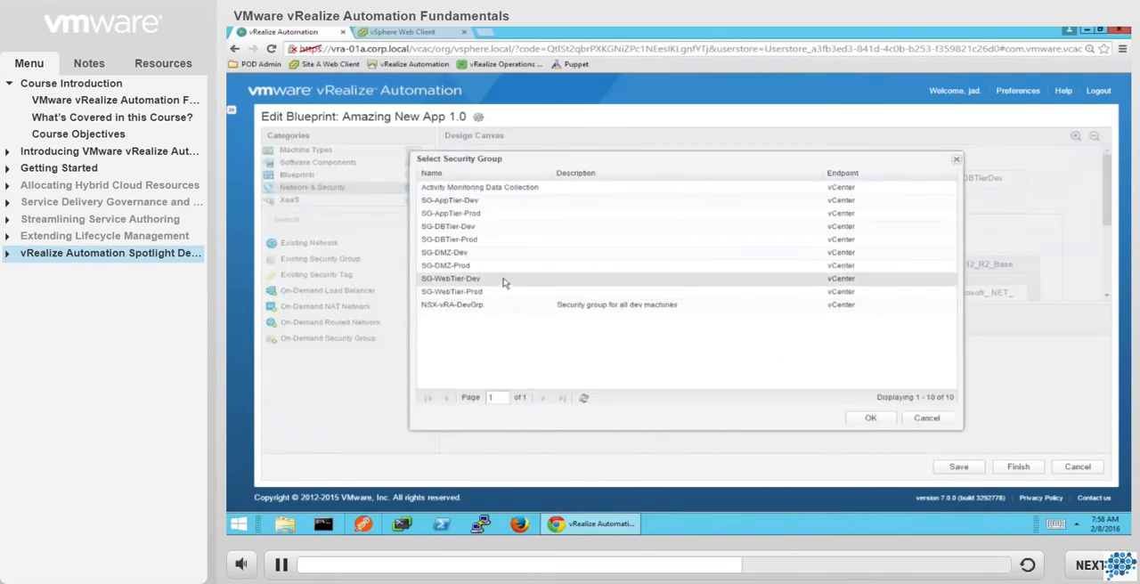
click(870, 419)
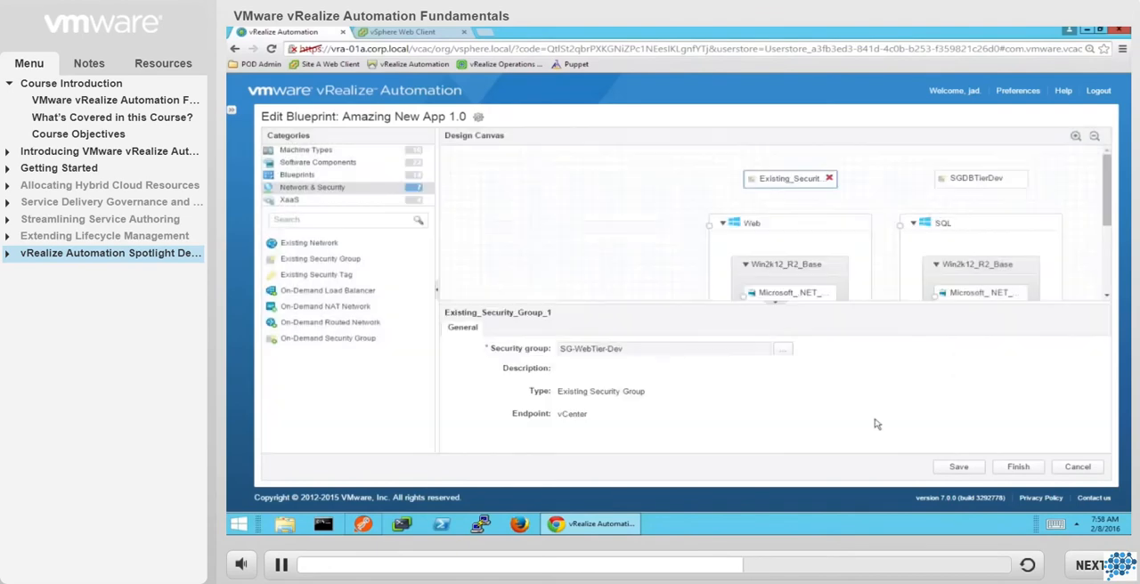
click(951, 471)
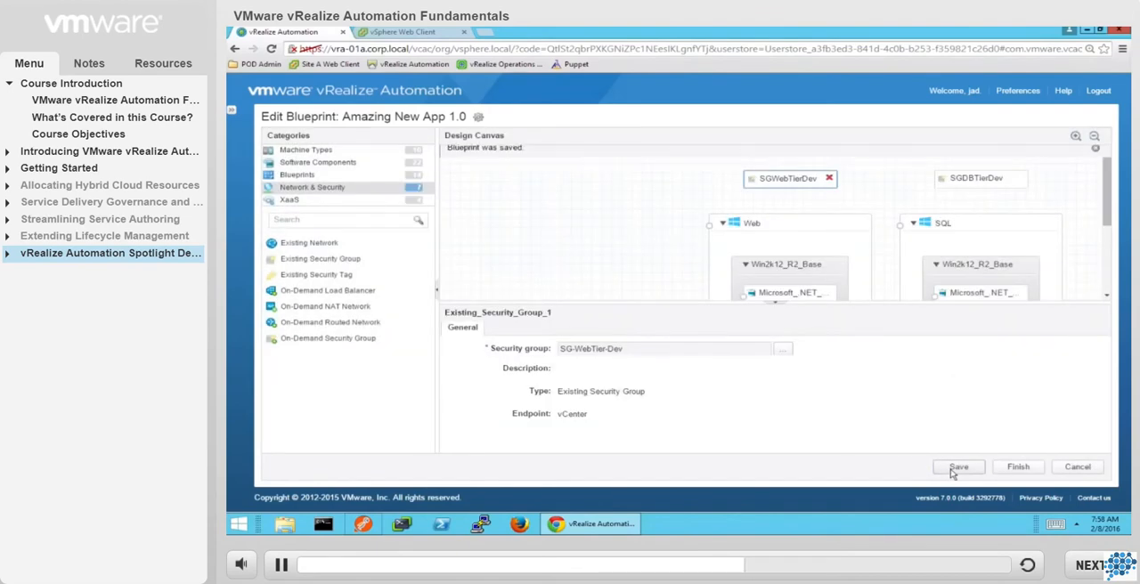
click(568, 239)
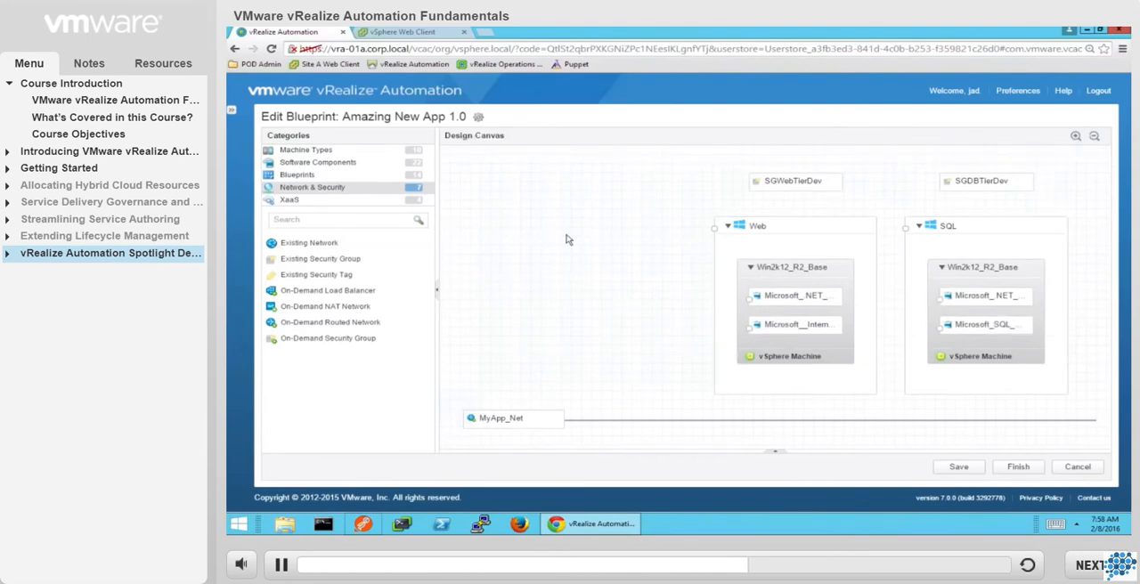
Connect the Web machine's Win2k12_R2_Base to MyApp_Net with static IP assignment and apply the SG-WebTier-Dev security group.
click(782, 315)
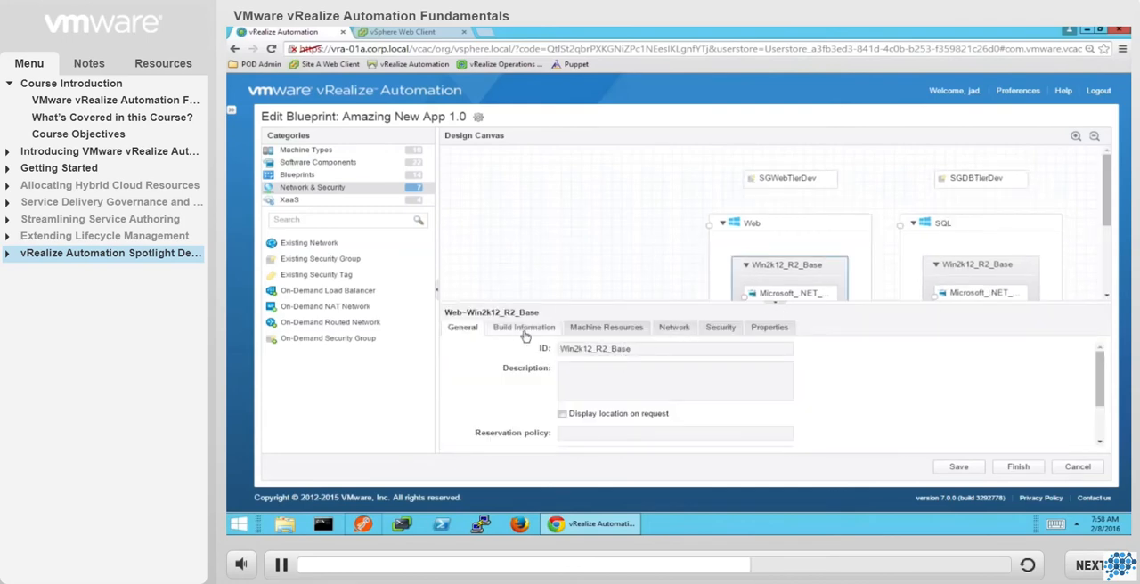
click(661, 331)
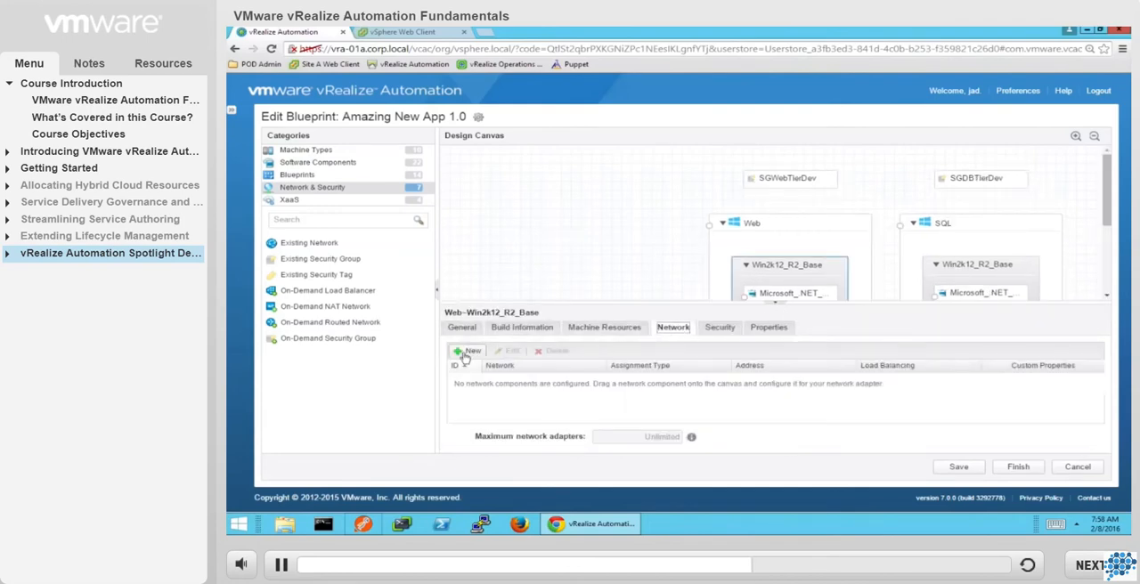
click(463, 357)
click(599, 382)
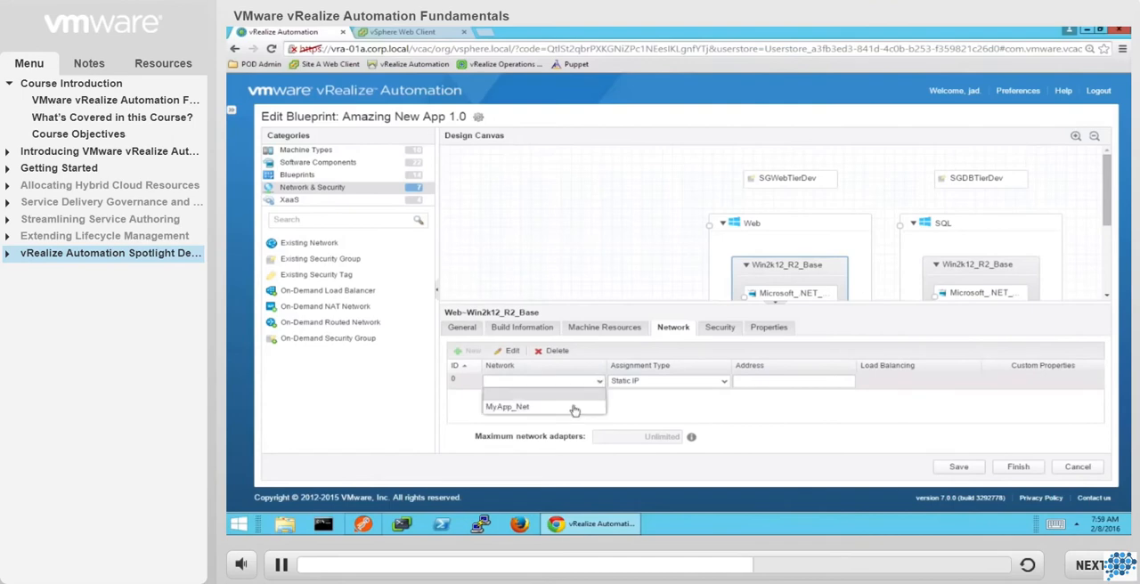
click(573, 408)
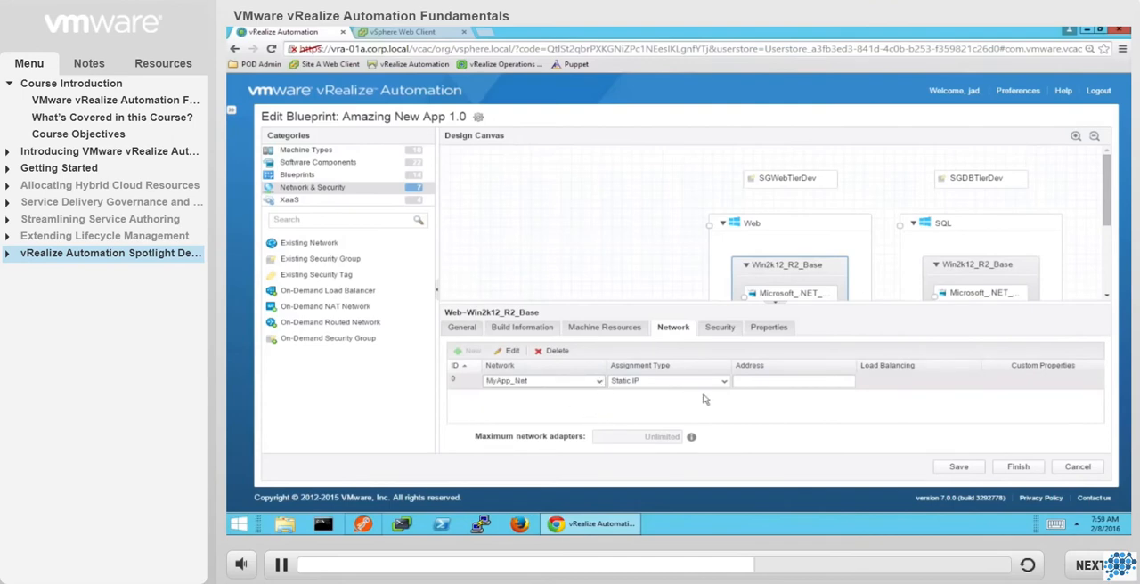
drag(777, 305, 778, 312)
click(747, 367)
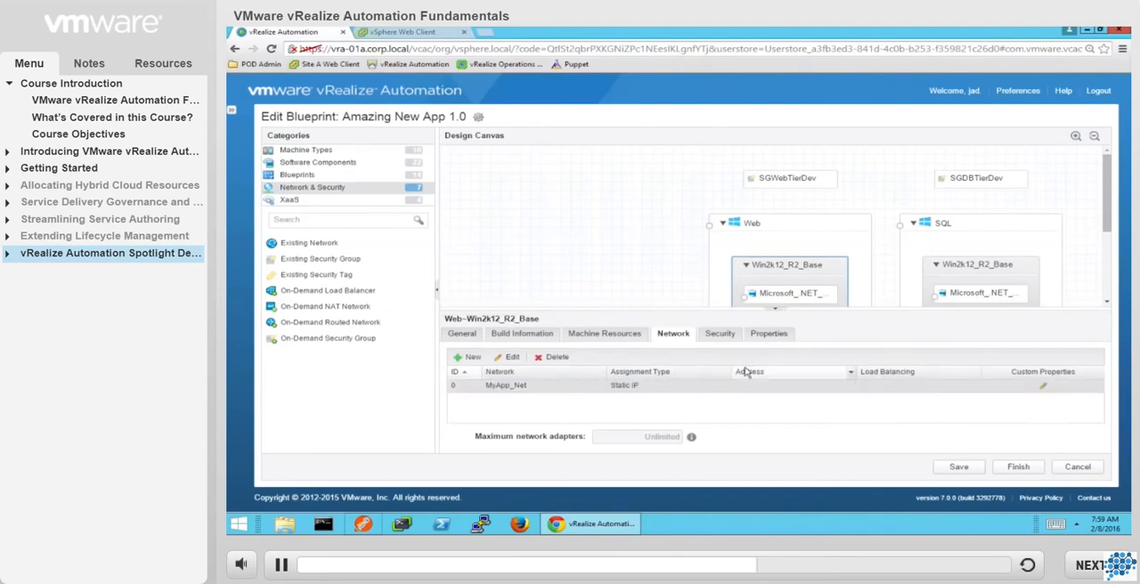
click(719, 333)
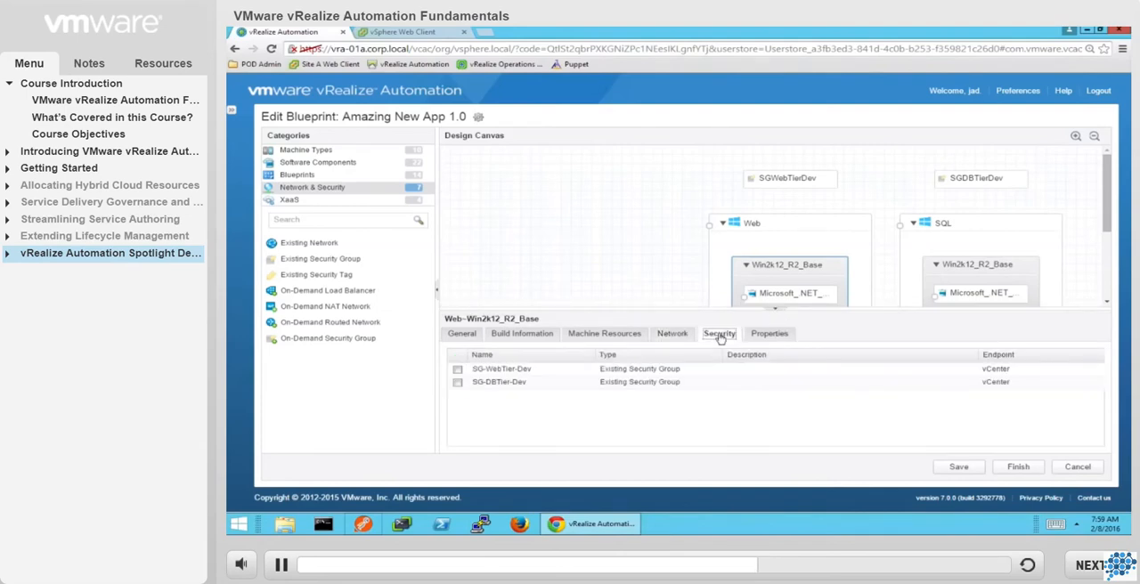
click(457, 370)
Connect the SQL machine's Win2k12_R2_Base to MyApp_Net with static IP, apply the SG-DBTier-Dev security group, and save the blueprint.
click(971, 279)
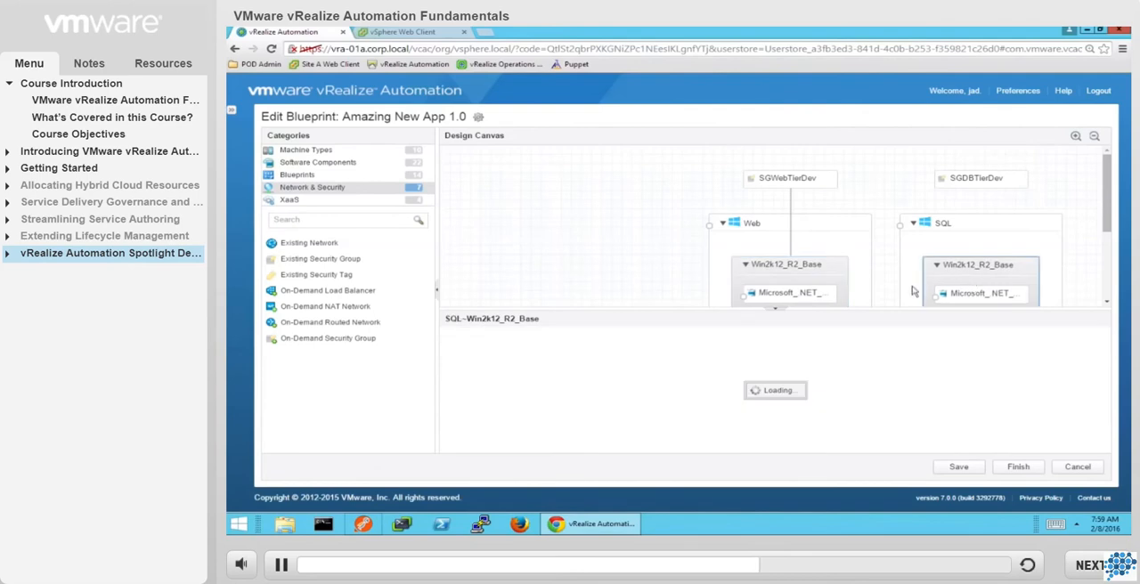
click(674, 334)
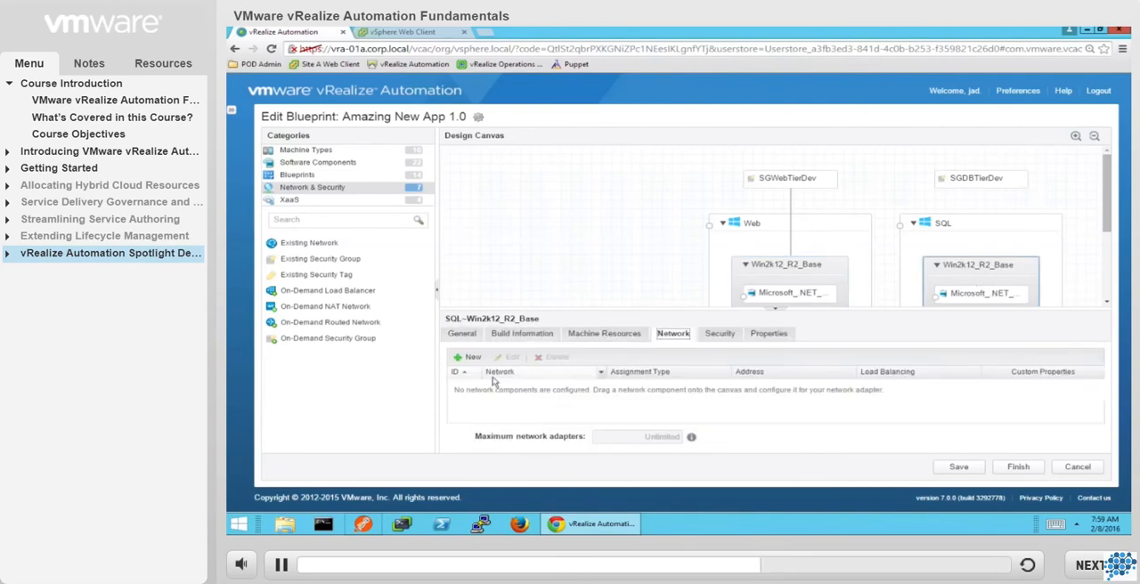
click(469, 357)
click(543, 386)
click(559, 413)
drag(777, 310, 780, 317)
click(741, 375)
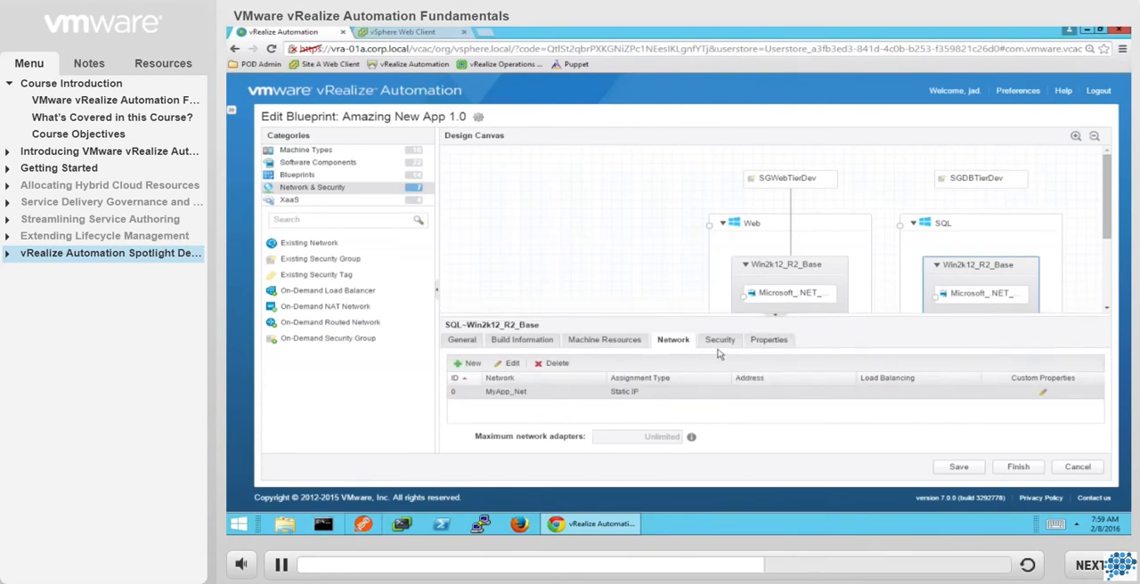
click(720, 342)
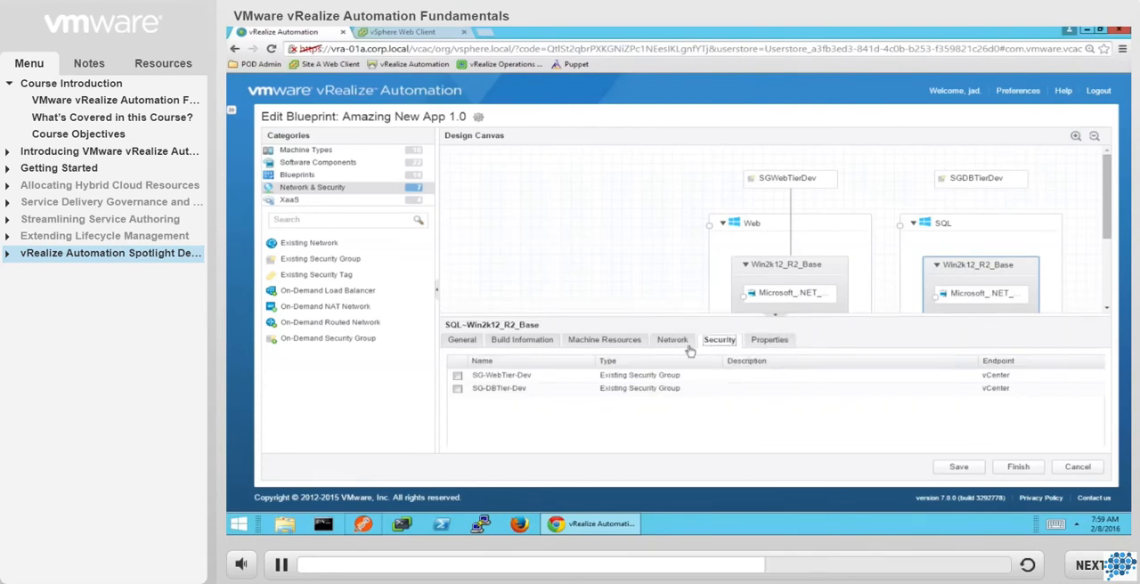
click(457, 389)
click(960, 468)
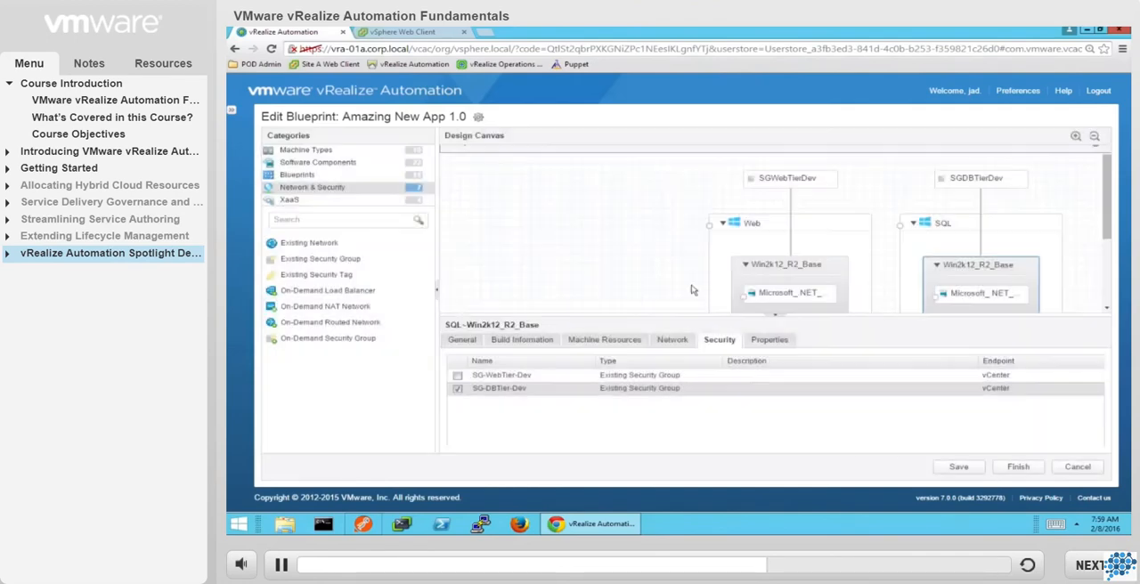
click(579, 265)
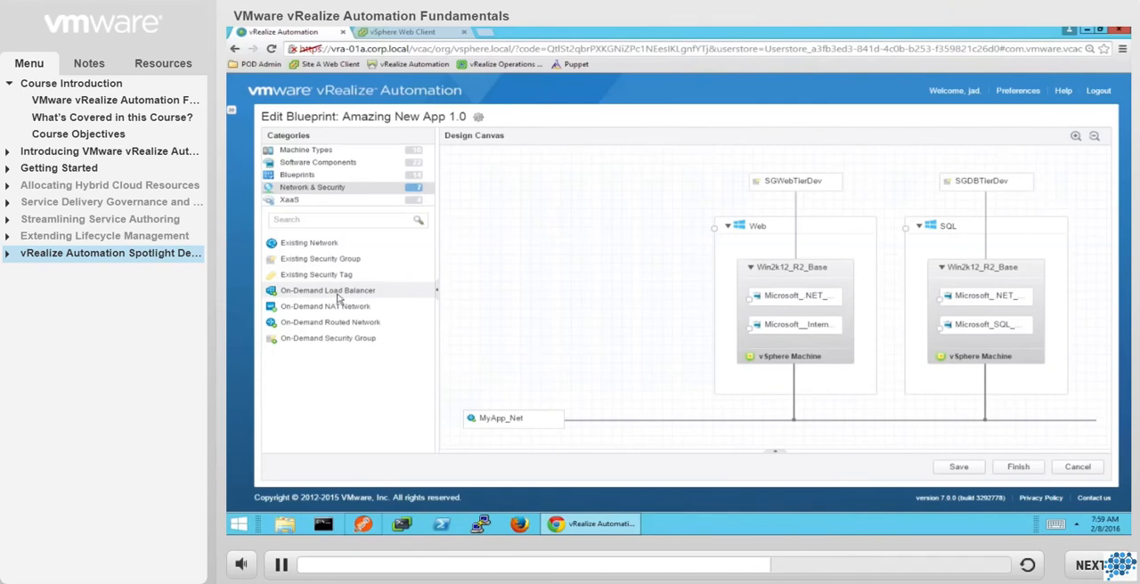
Add an On-Demand Load Balancer beside the Web machine, targeting the Web Win2k12_R2_Base and its NIC, with MyApp_Net as VIP network.
drag(338, 298, 612, 316)
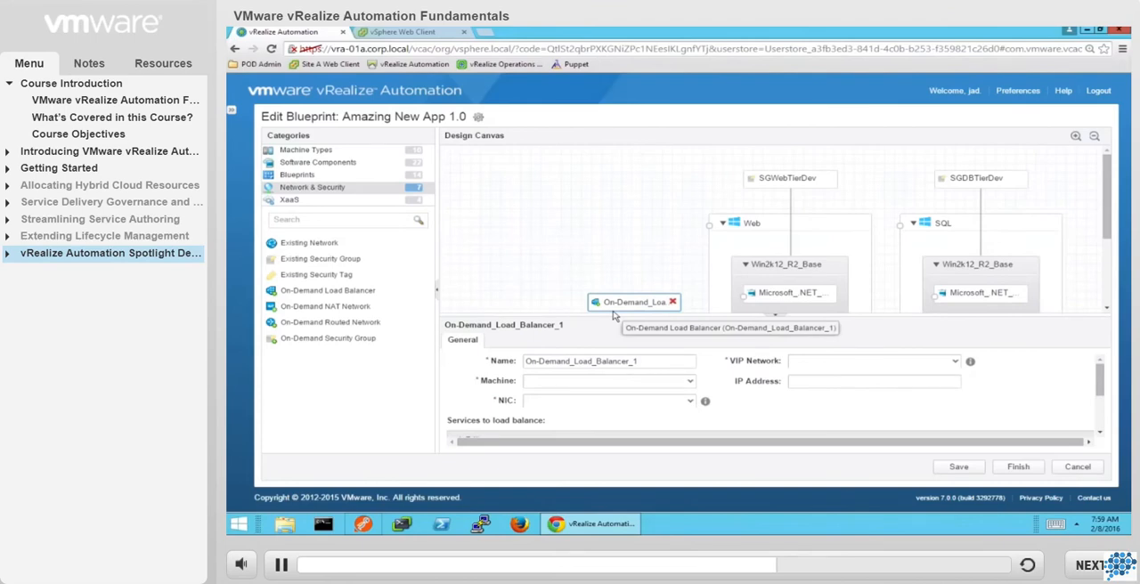
click(688, 386)
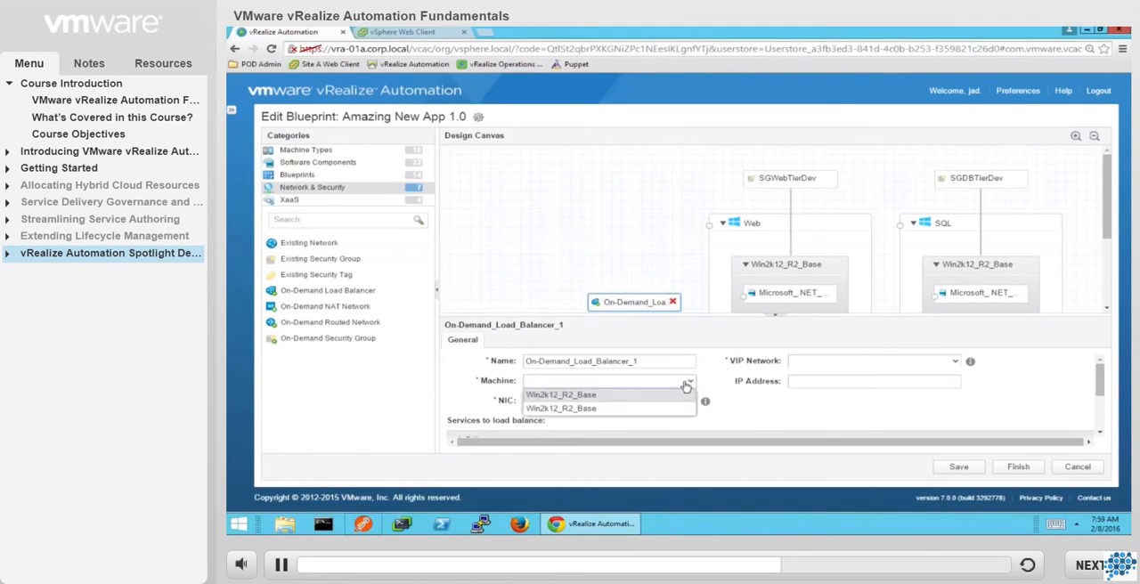
click(601, 409)
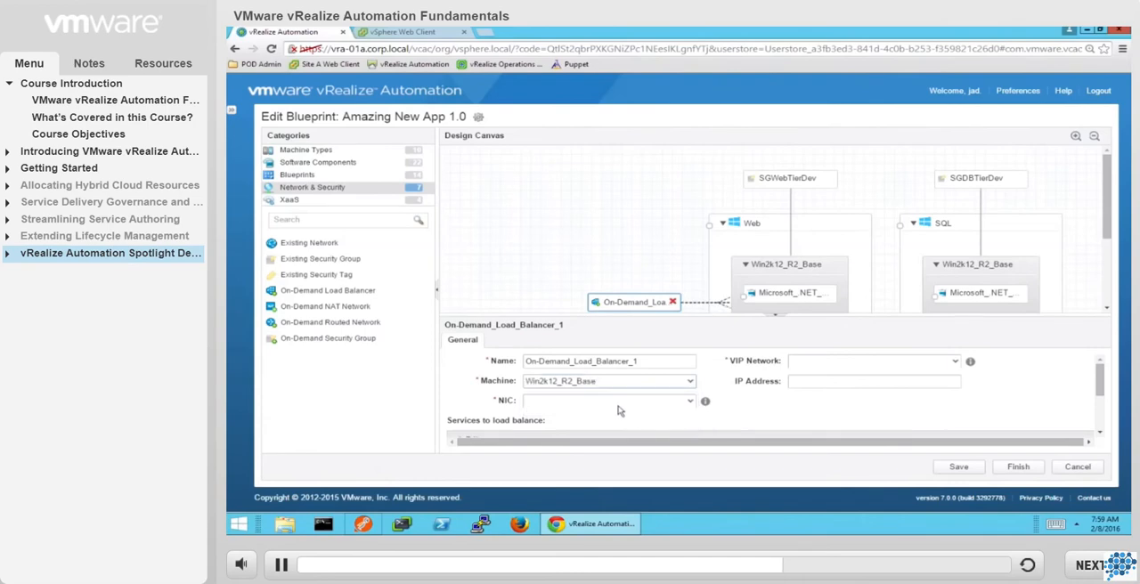
click(656, 404)
click(556, 416)
click(959, 362)
click(860, 380)
Enable load balancing for the HTTP, HTTPS and TCP services and save the blueprint.
scroll(745, 419, down, 3)
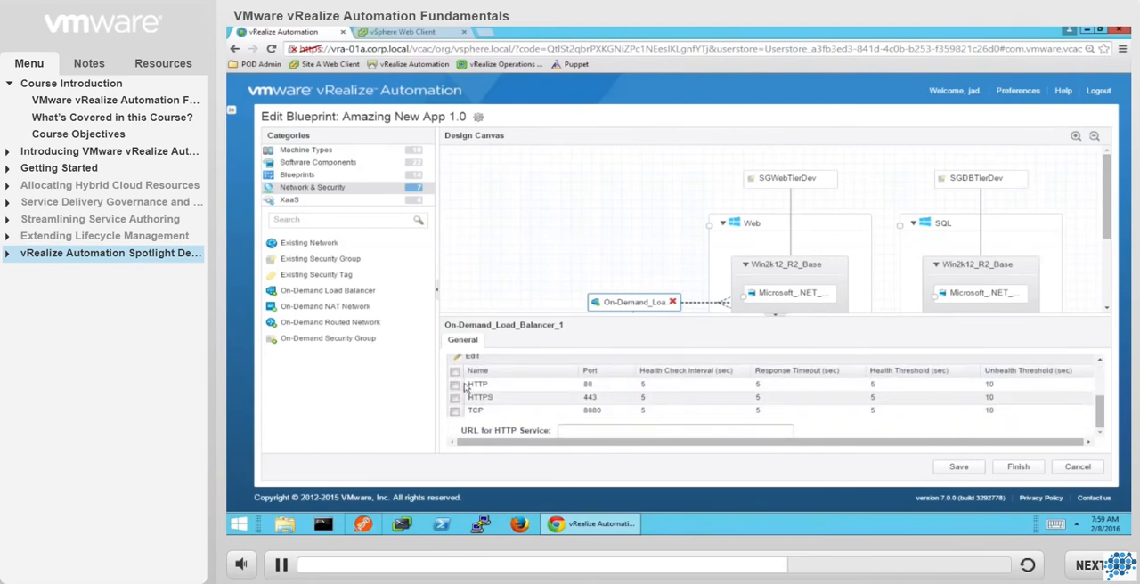
click(455, 370)
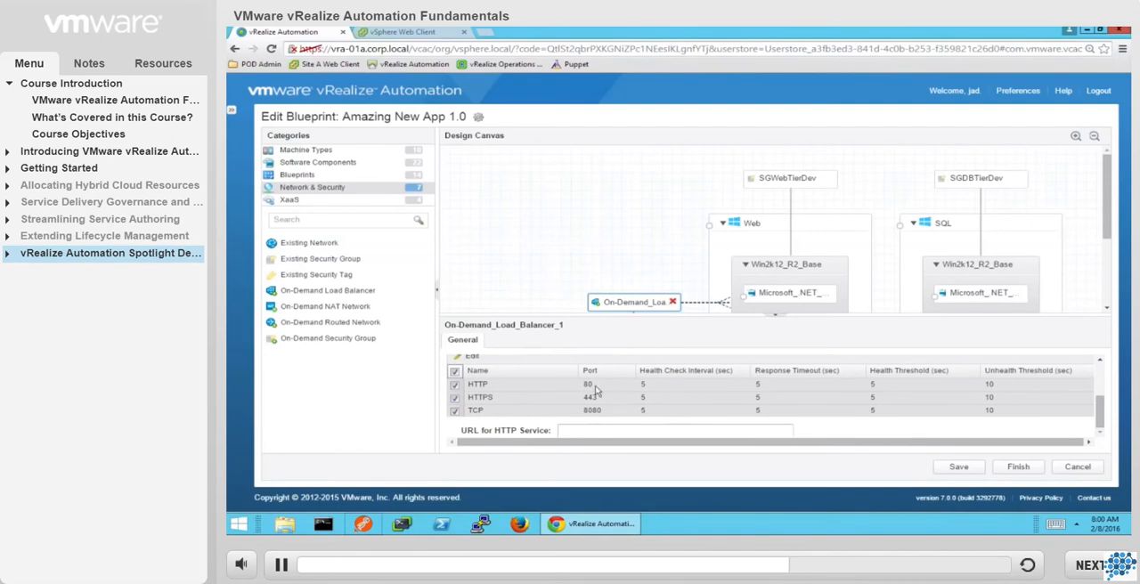
click(955, 469)
click(514, 294)
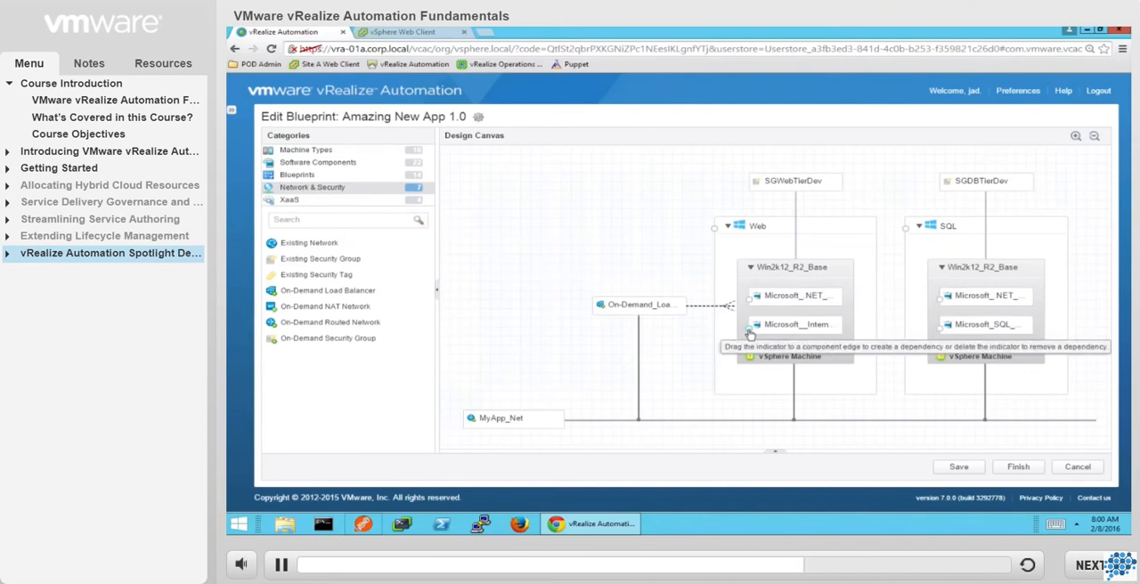
Create a dependency from the Web machine's Internet Information Server component to the SQL machine's SQL Server component.
drag(748, 335, 943, 335)
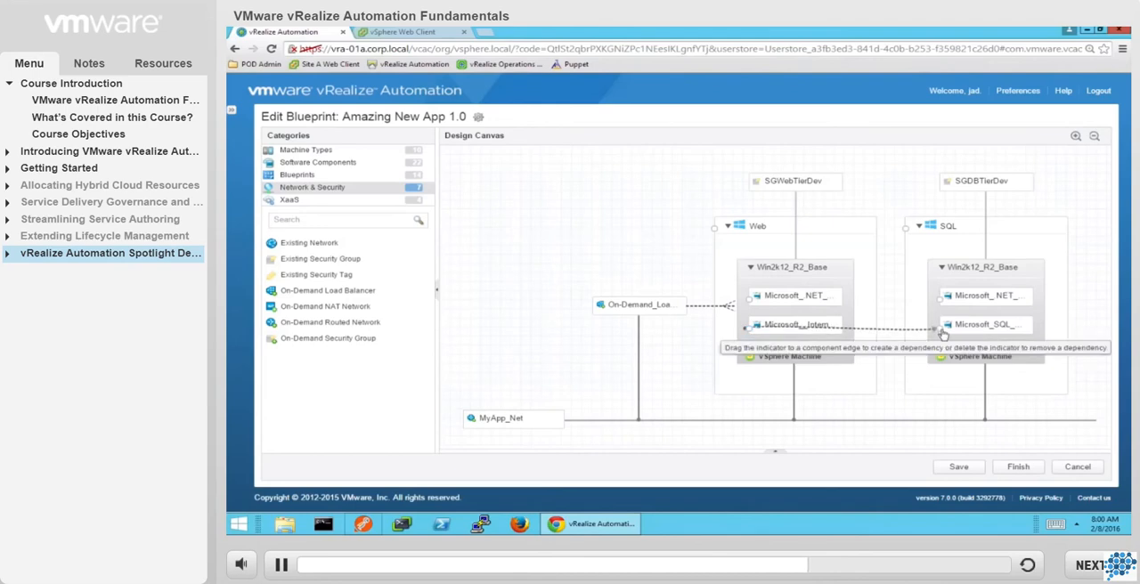
drag(943, 335, 943, 335)
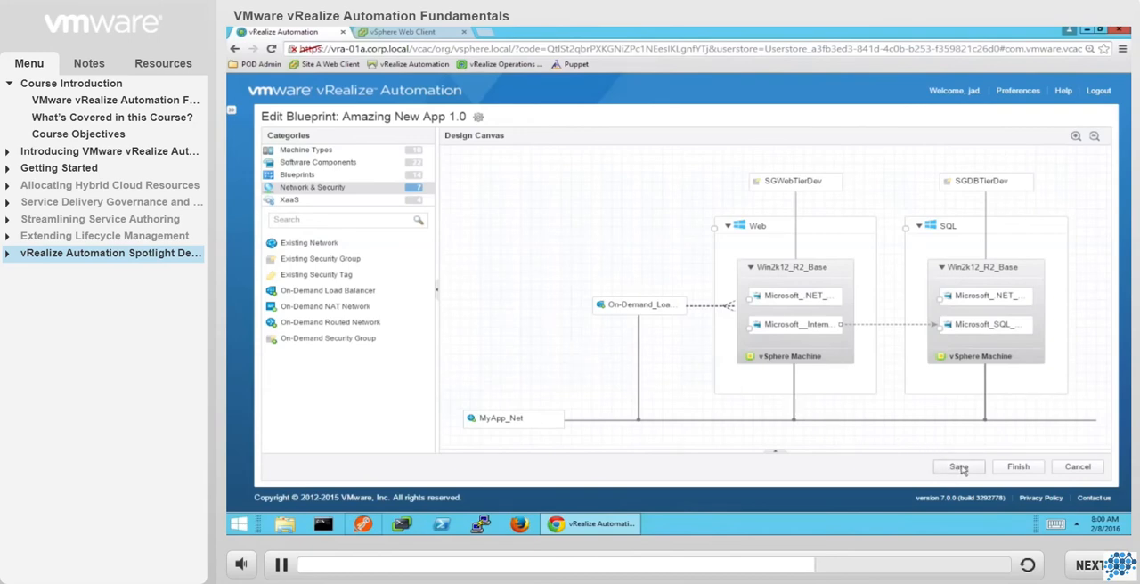
Finish editing the blueprint and publish Amazing New App 1.0.
click(1026, 472)
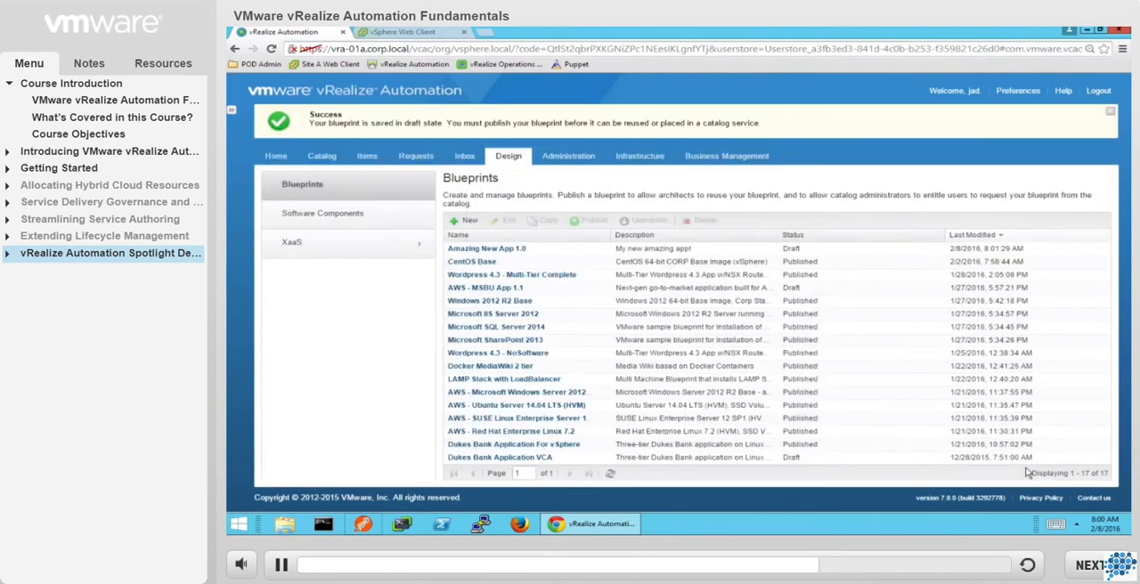
click(609, 252)
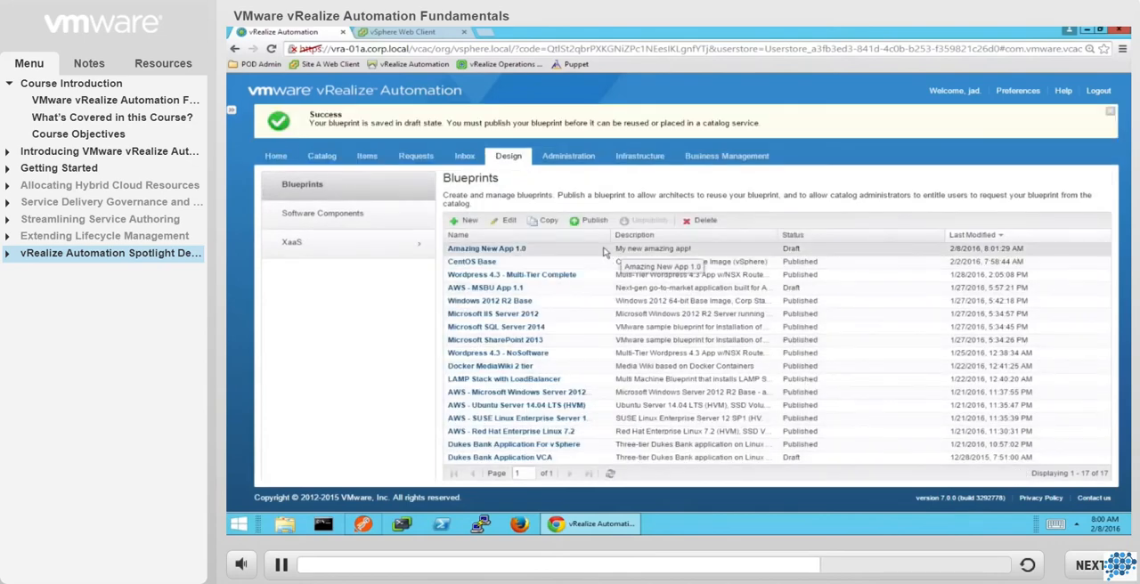
click(590, 223)
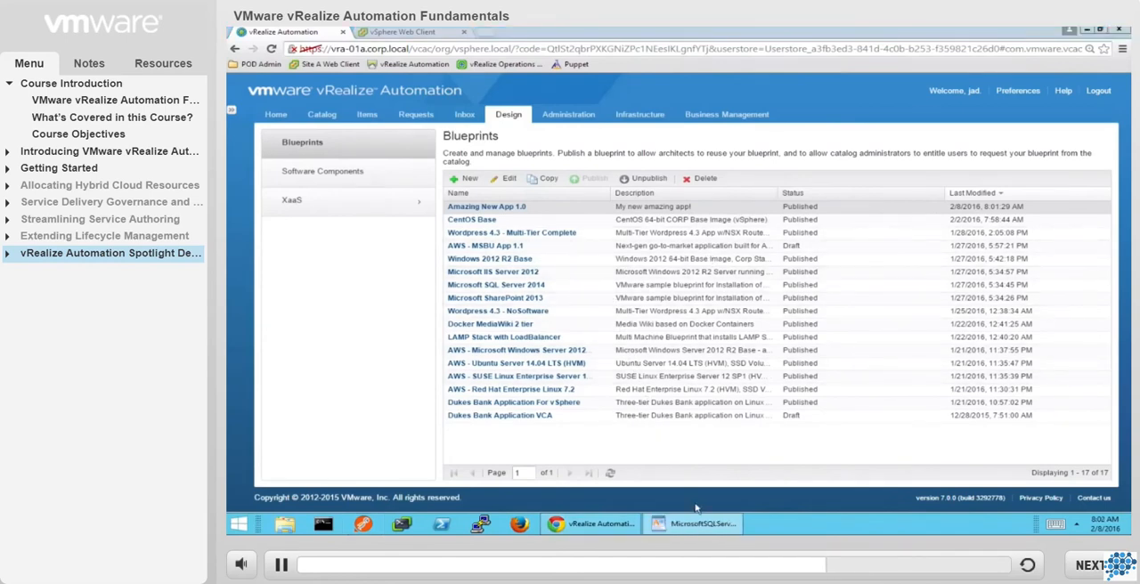
Switch to WordPad, review the blueprint definition in MicrosoftSQLServer2014.yaml down to its layout section, and return to the blueprint list.
click(697, 526)
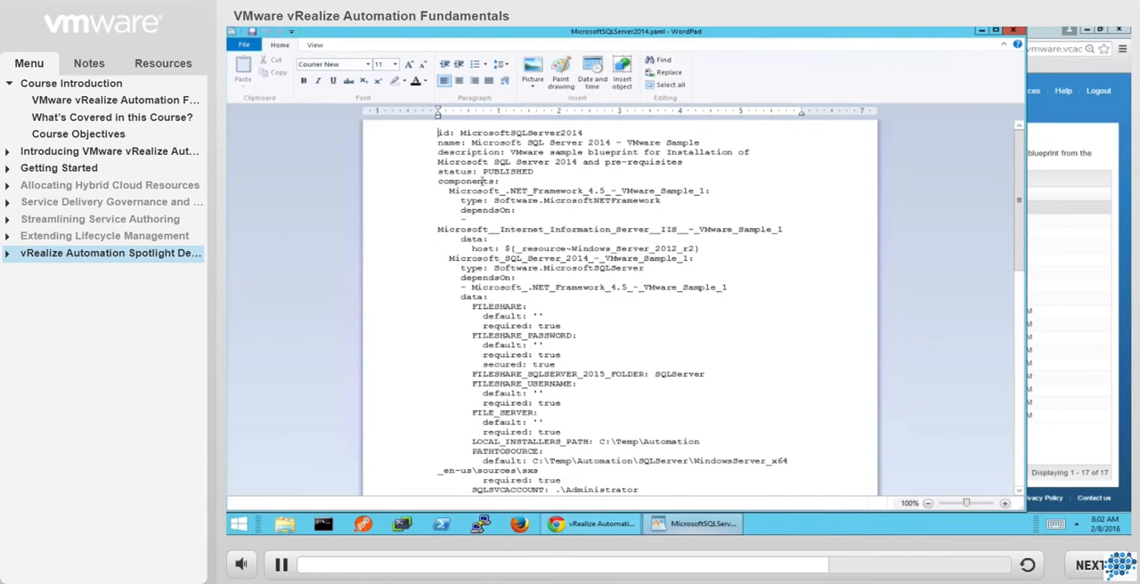
scroll(496, 165, down, 10)
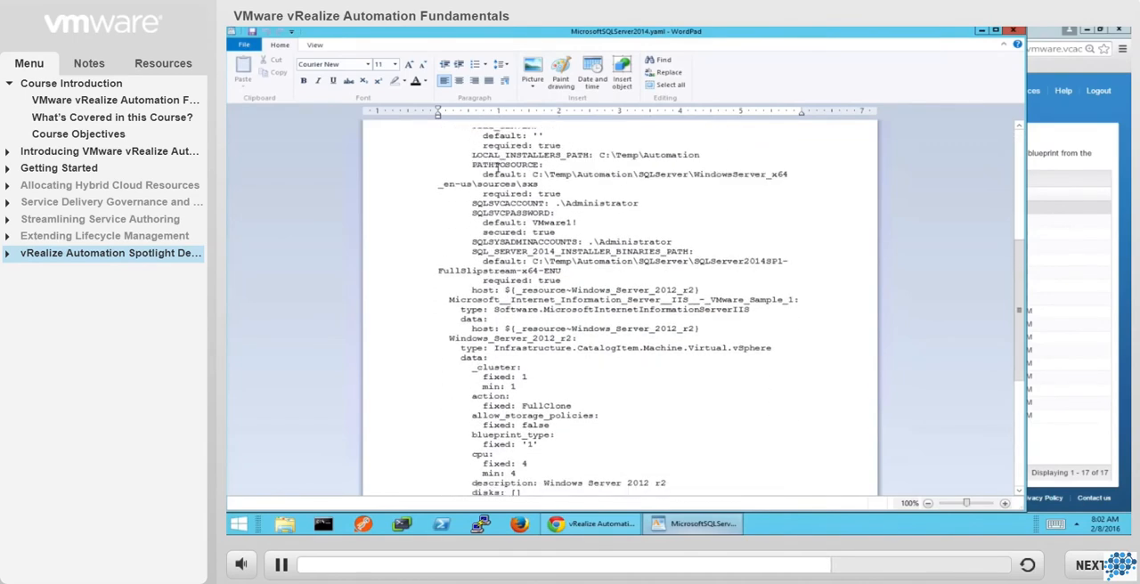
scroll(496, 165, down, 9)
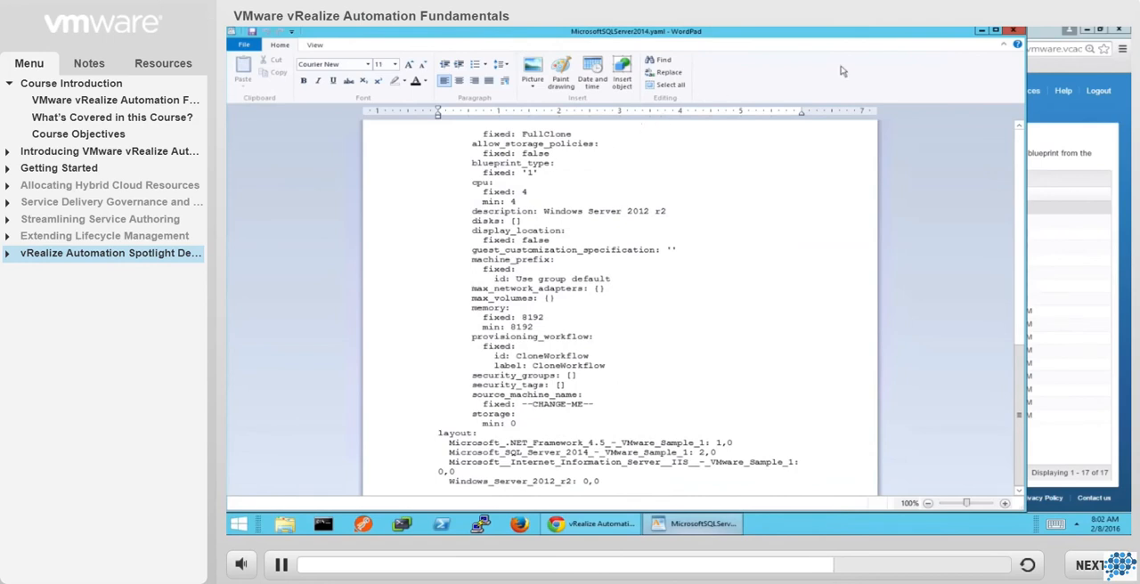
click(981, 31)
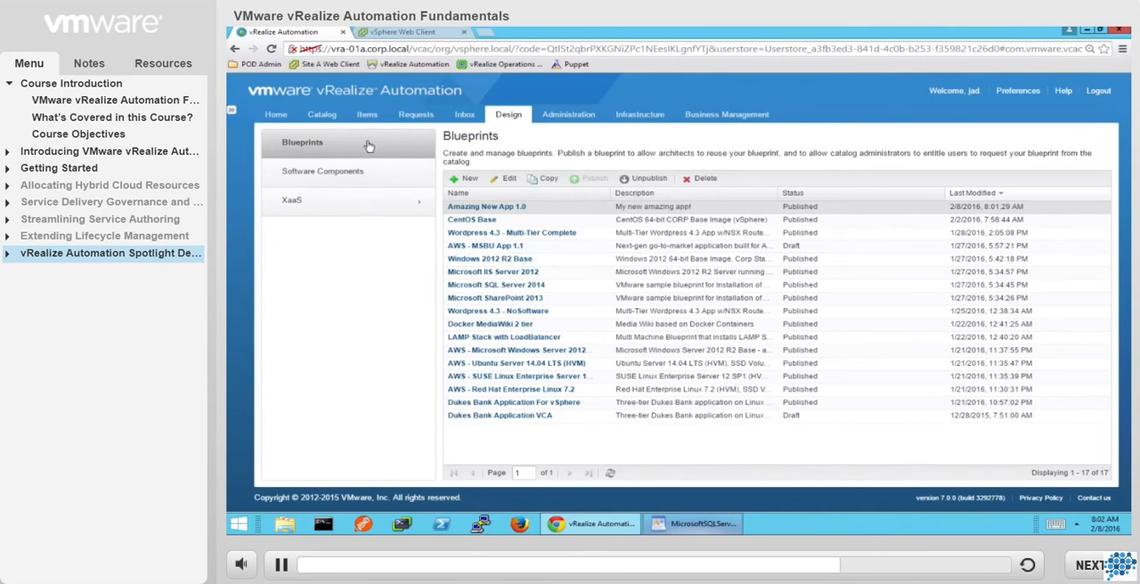
Start a new workflow subscription under the administration event subscriptions, using the Machine provisioning event topic.
click(568, 116)
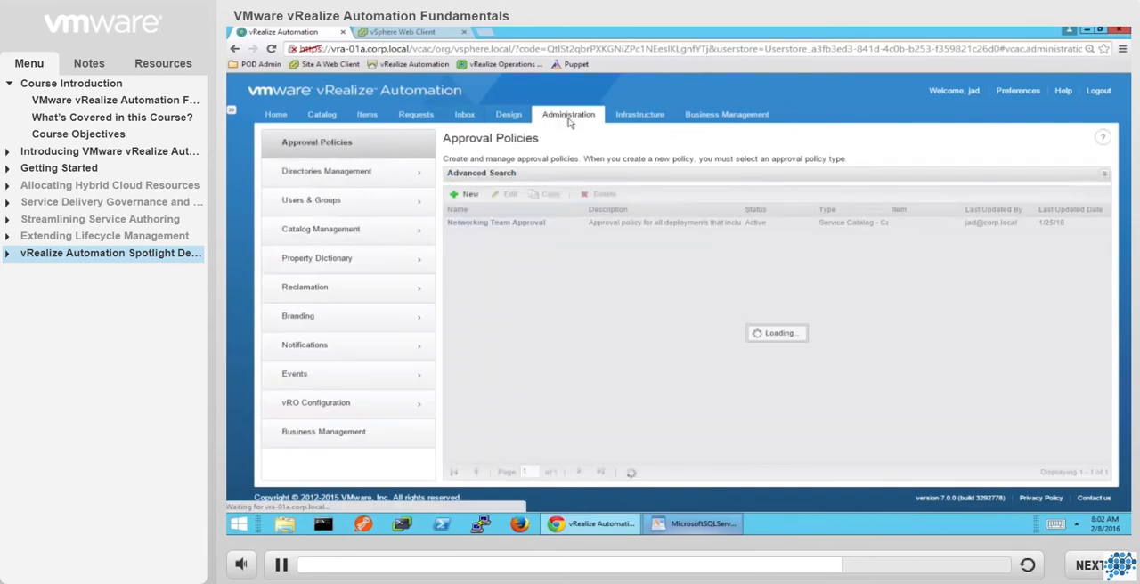
click(354, 377)
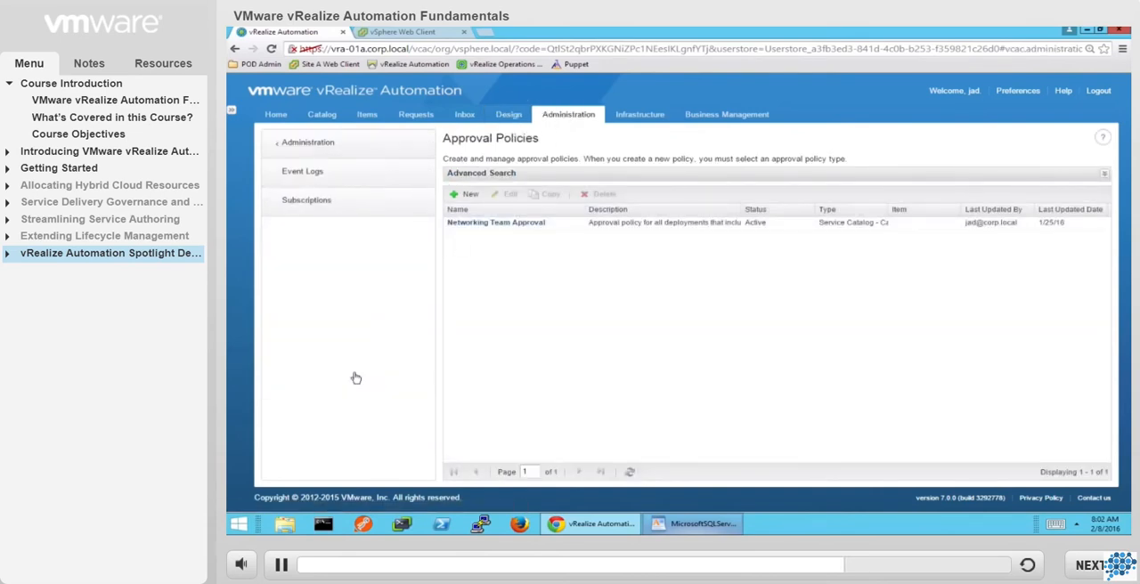
click(352, 210)
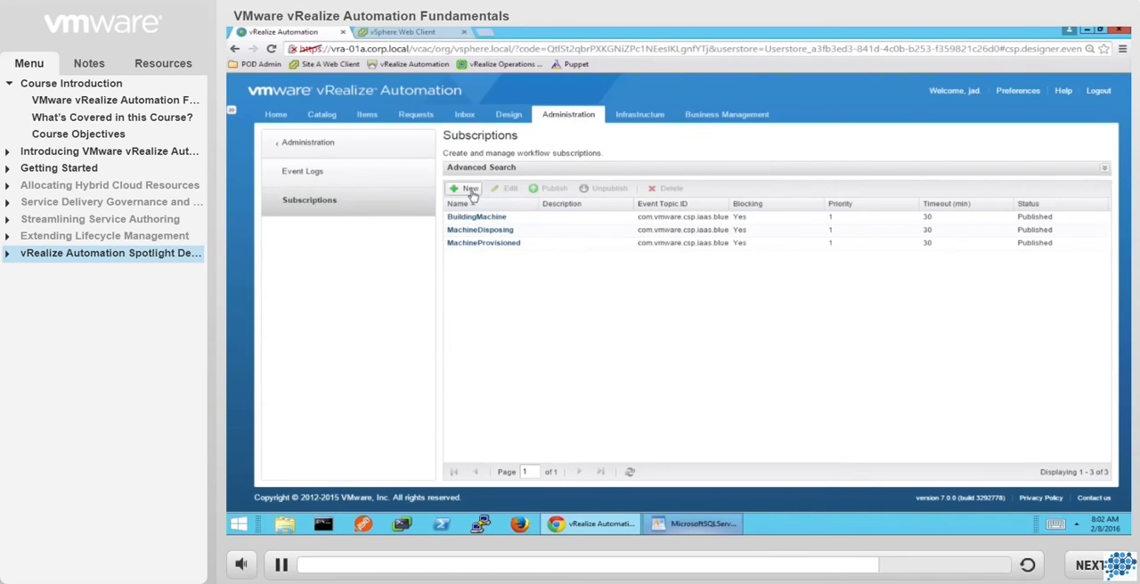
click(468, 189)
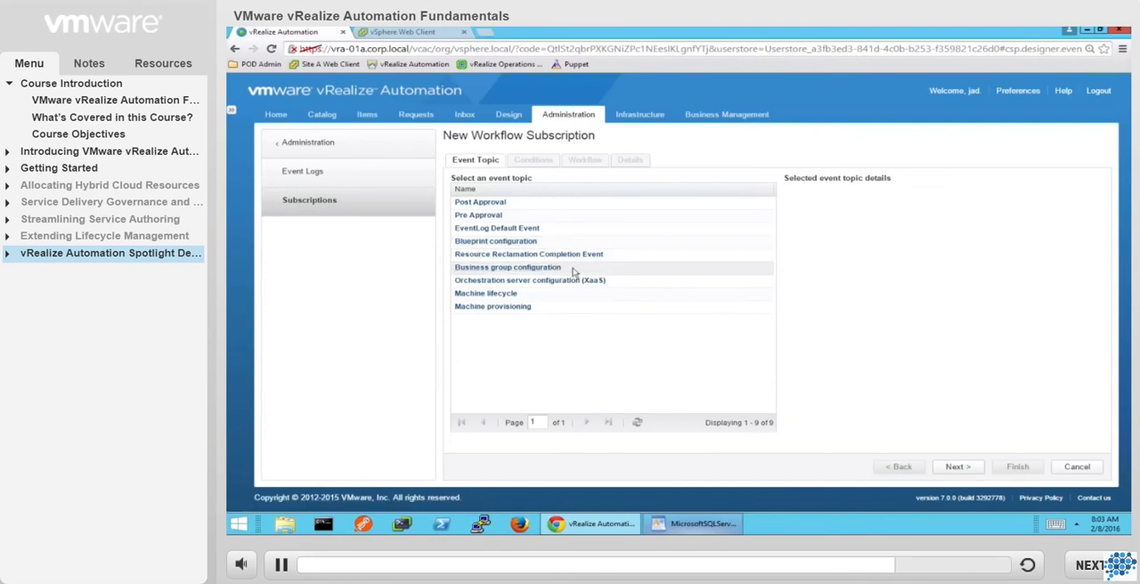
click(575, 311)
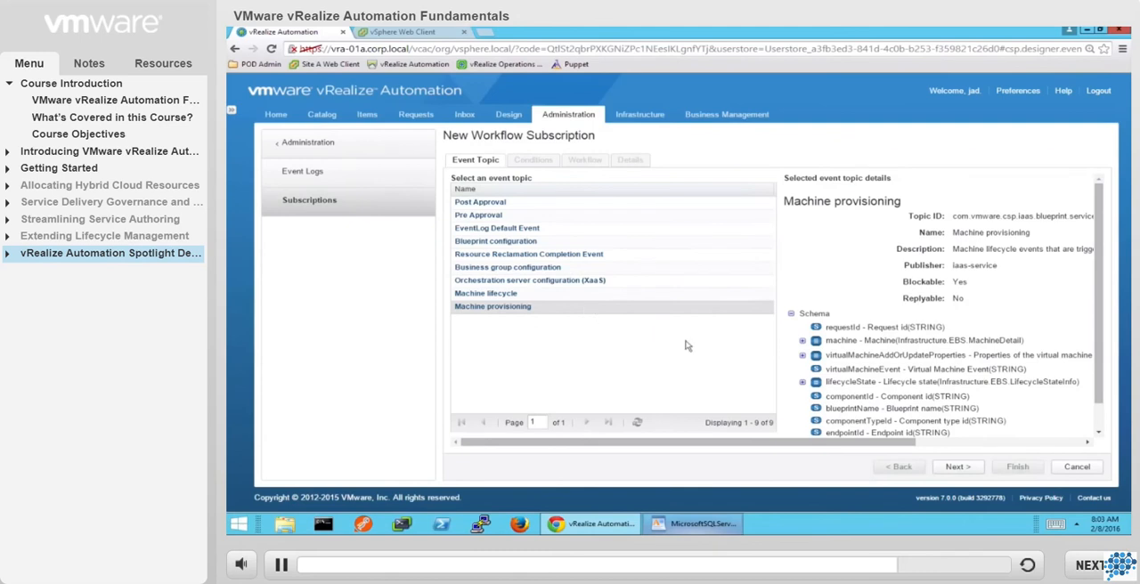
click(956, 467)
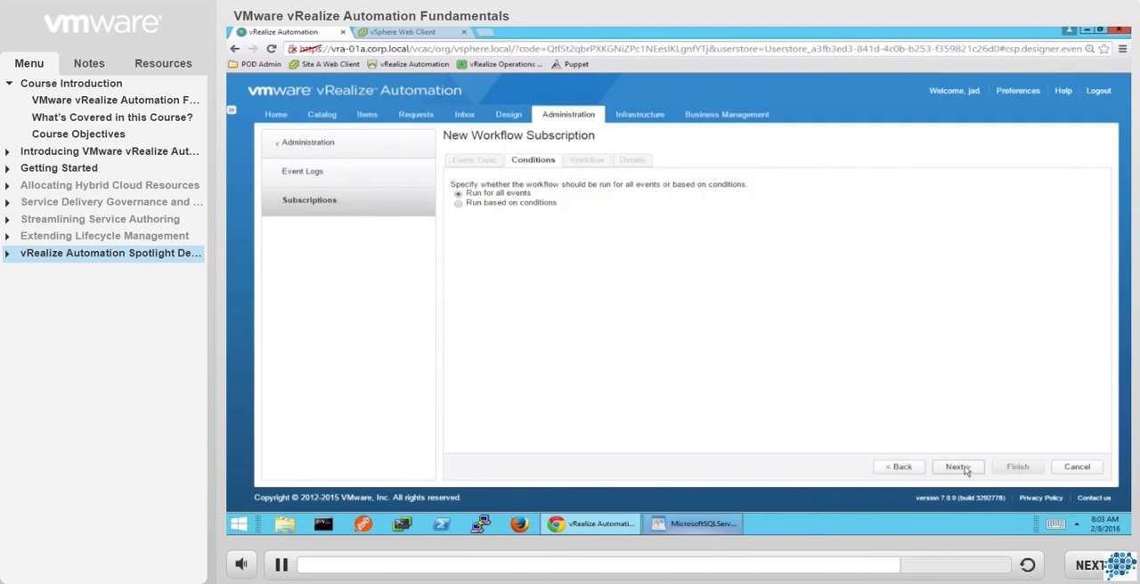
Set the subscription to run based on conditions, requiring all of the following to be met.
click(459, 204)
click(550, 219)
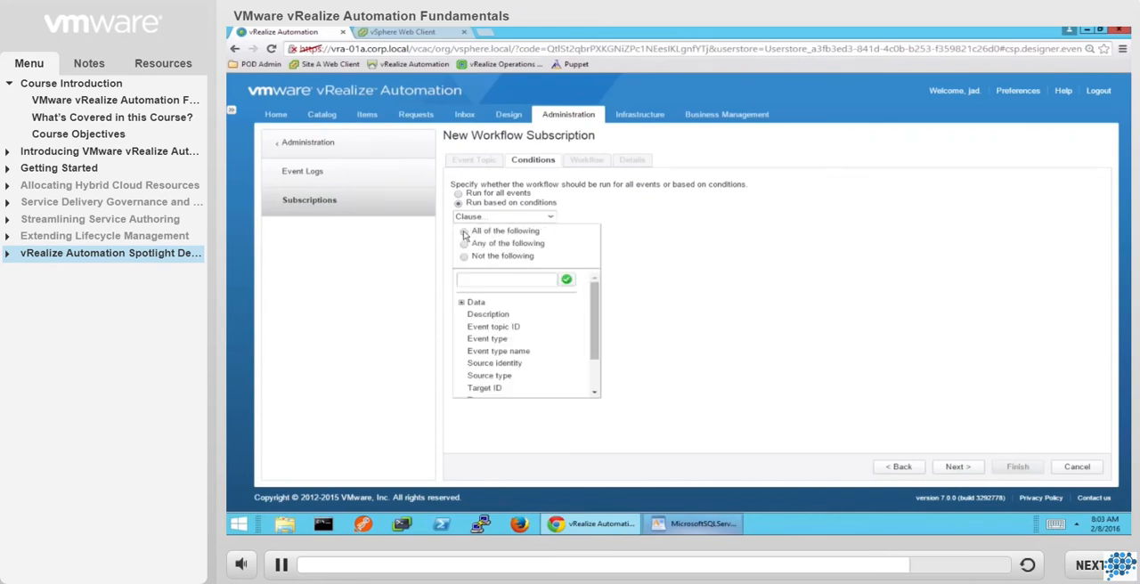
click(464, 232)
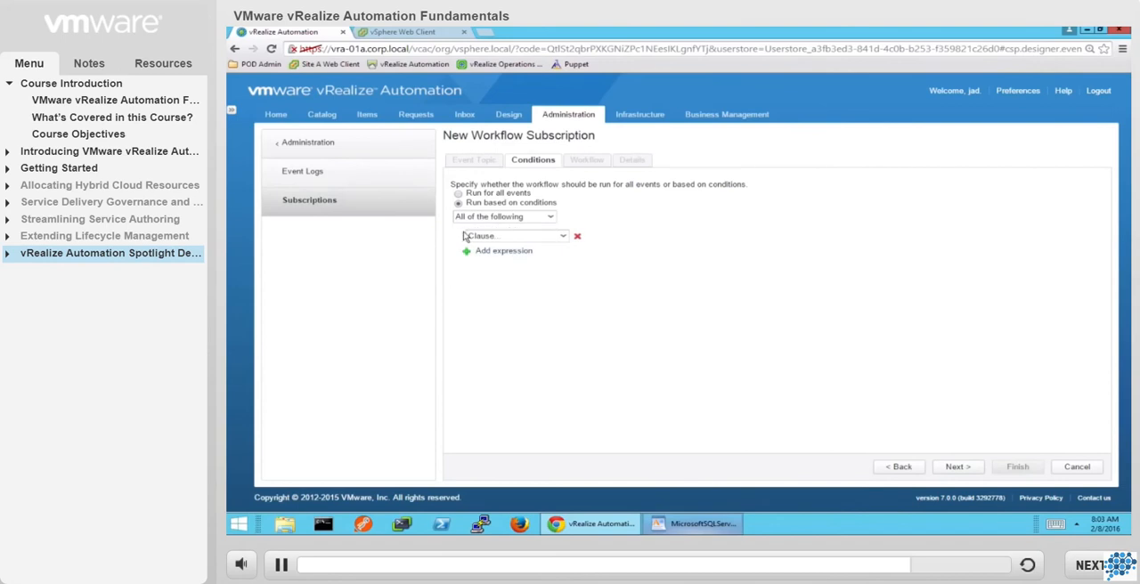
Define the first condition so that the data's blueprint name starts with the constant PROD.
click(563, 236)
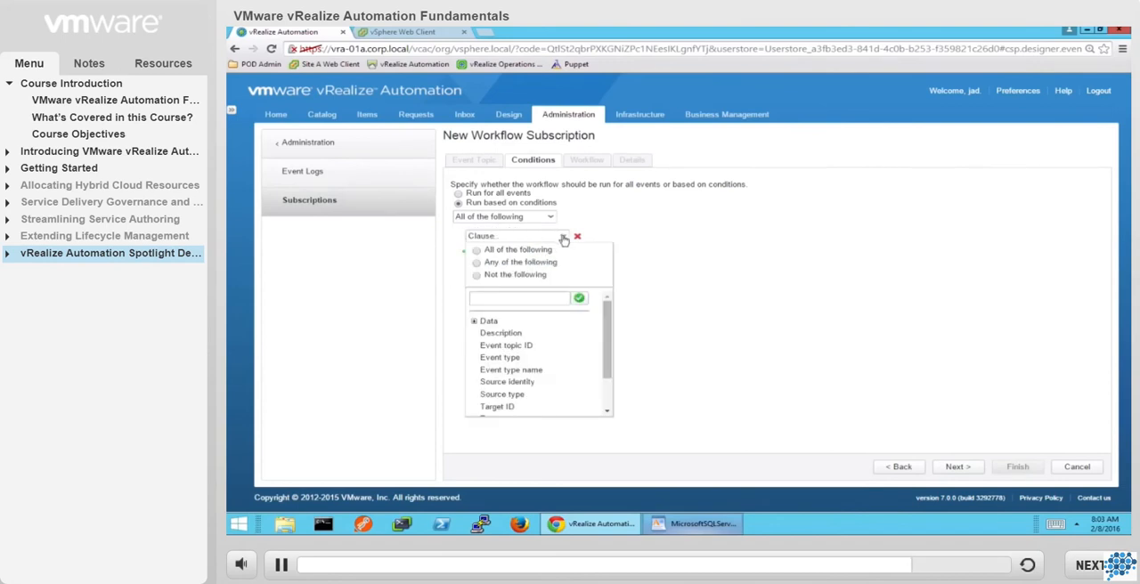
click(474, 321)
click(498, 333)
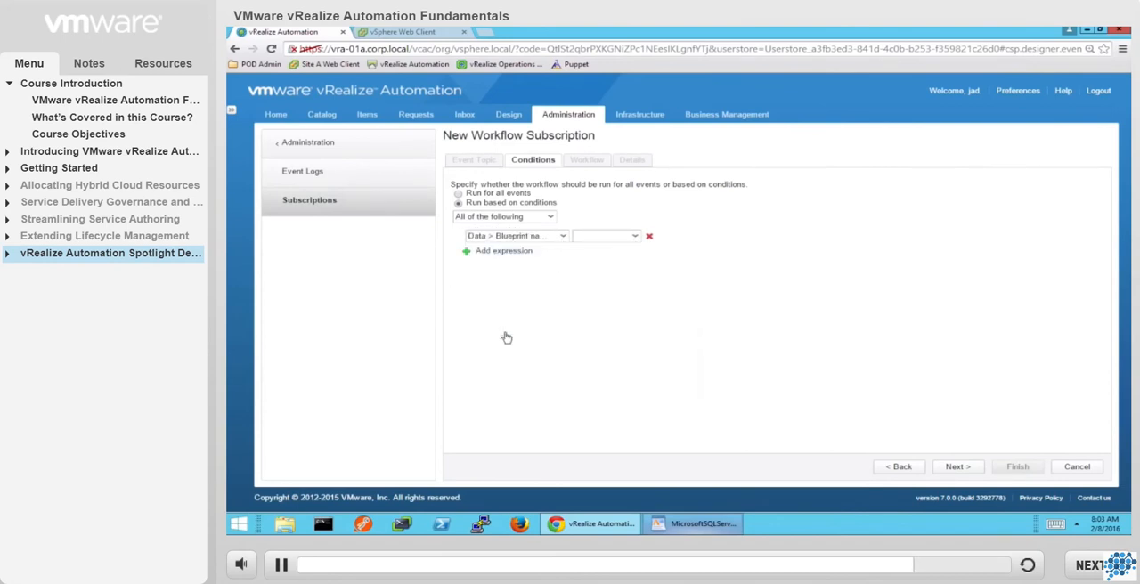
click(611, 237)
click(609, 297)
click(684, 239)
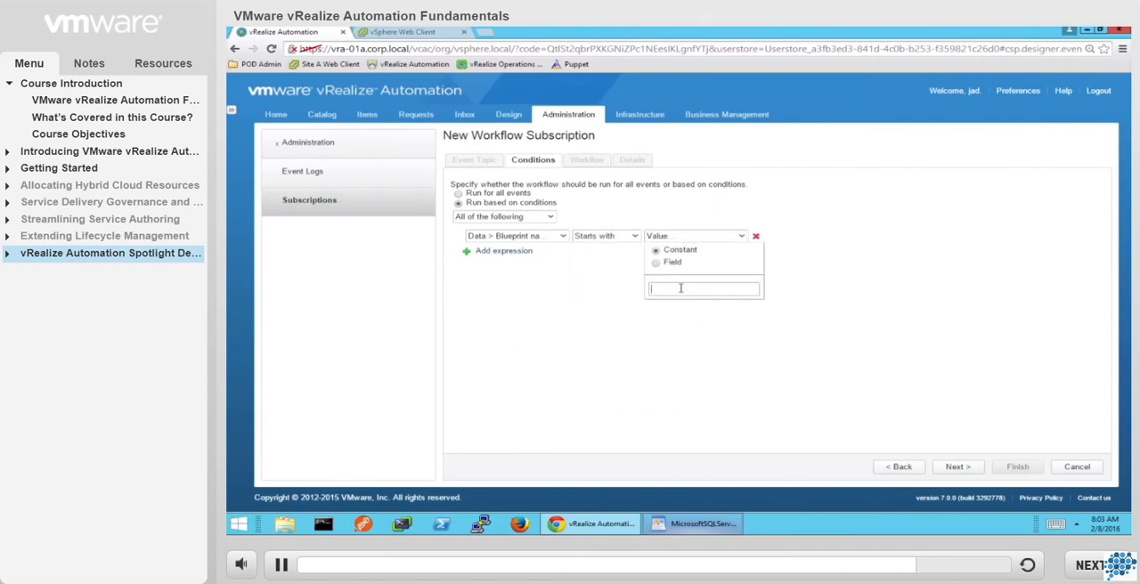
text(PROD)
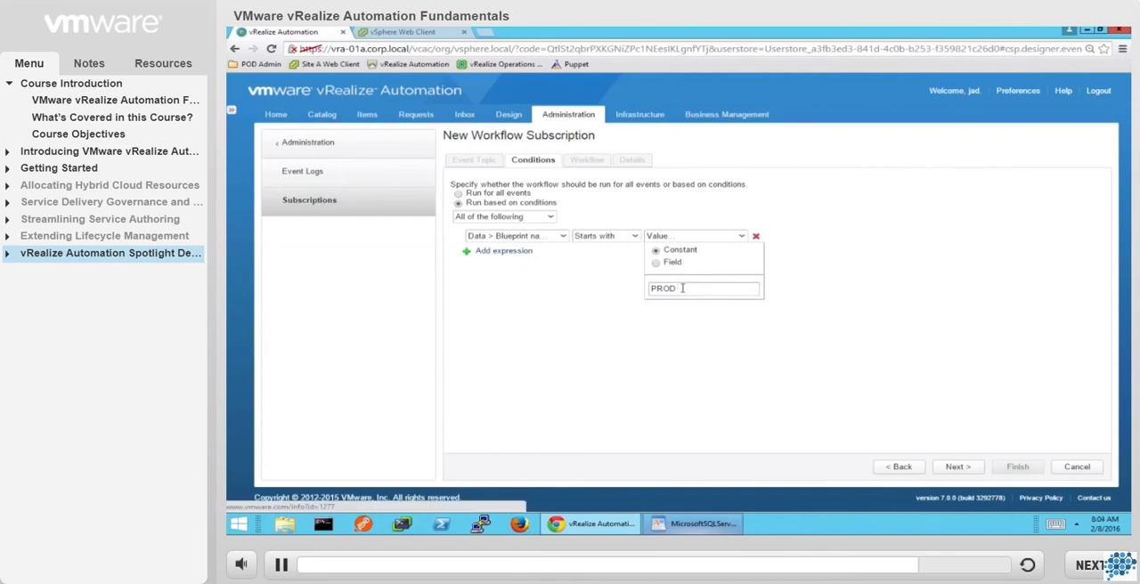
click(749, 325)
Add a second condition requiring the machine type in the event data to equal Virtual Machine.
click(504, 251)
click(508, 255)
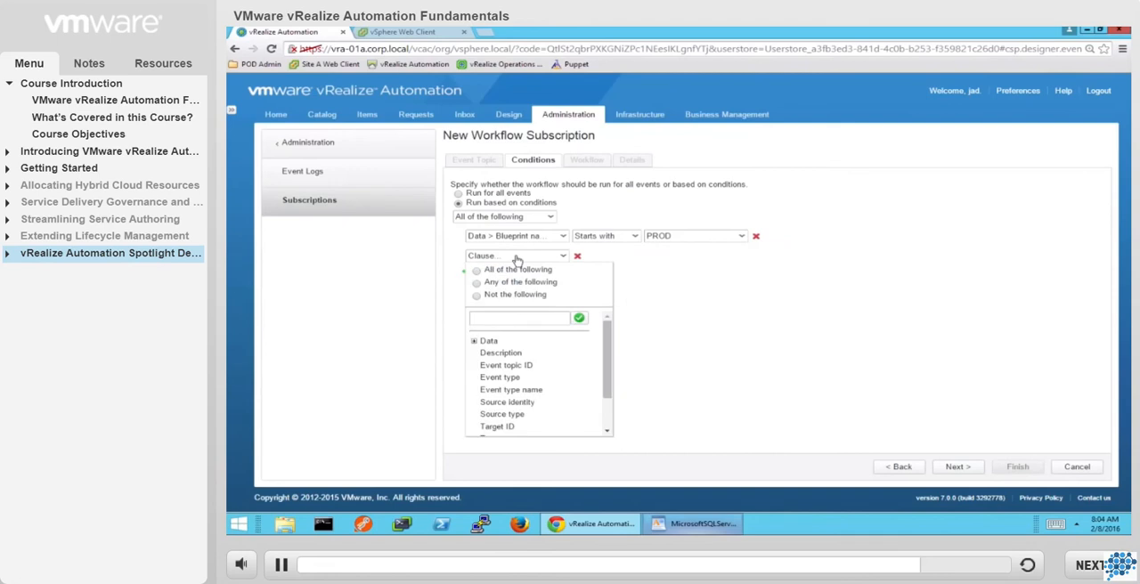
click(474, 341)
click(484, 404)
scroll(483, 406, down, 2)
click(525, 396)
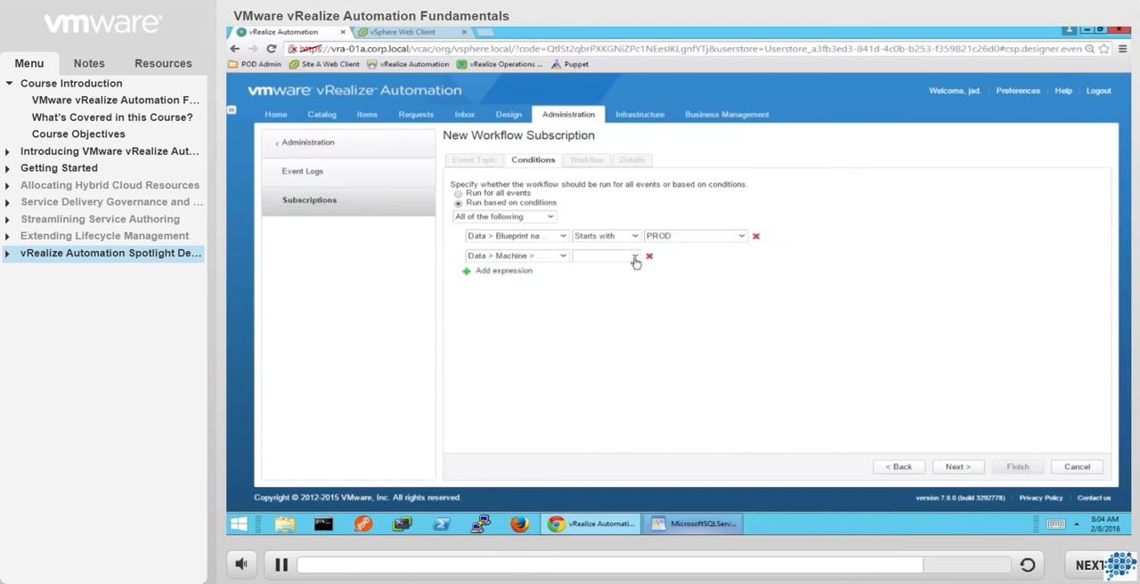
click(634, 256)
click(625, 276)
click(740, 256)
click(744, 309)
click(739, 336)
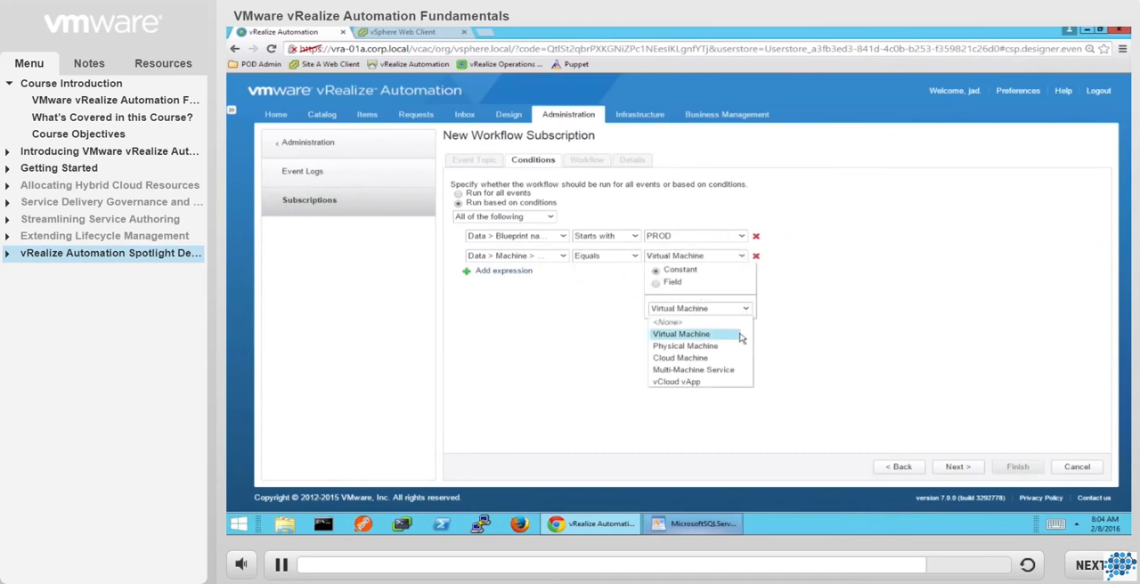
Add a third condition requiring the lifecycle state name to equal VMPSMasterWorkflow32.MachineActivated.
click(503, 272)
click(559, 277)
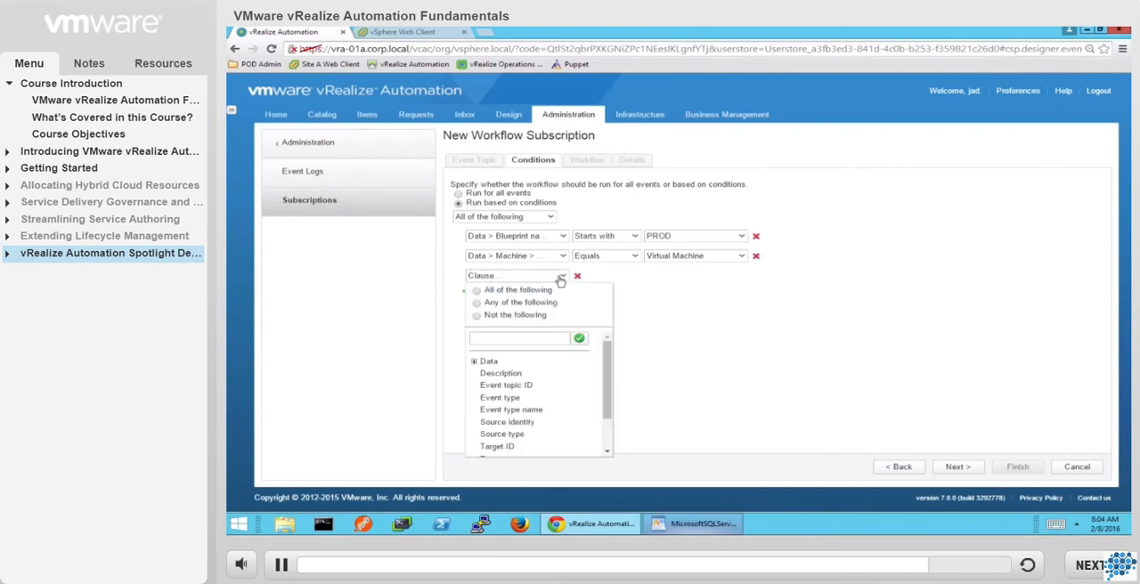
click(474, 360)
scroll(486, 391, down, 2)
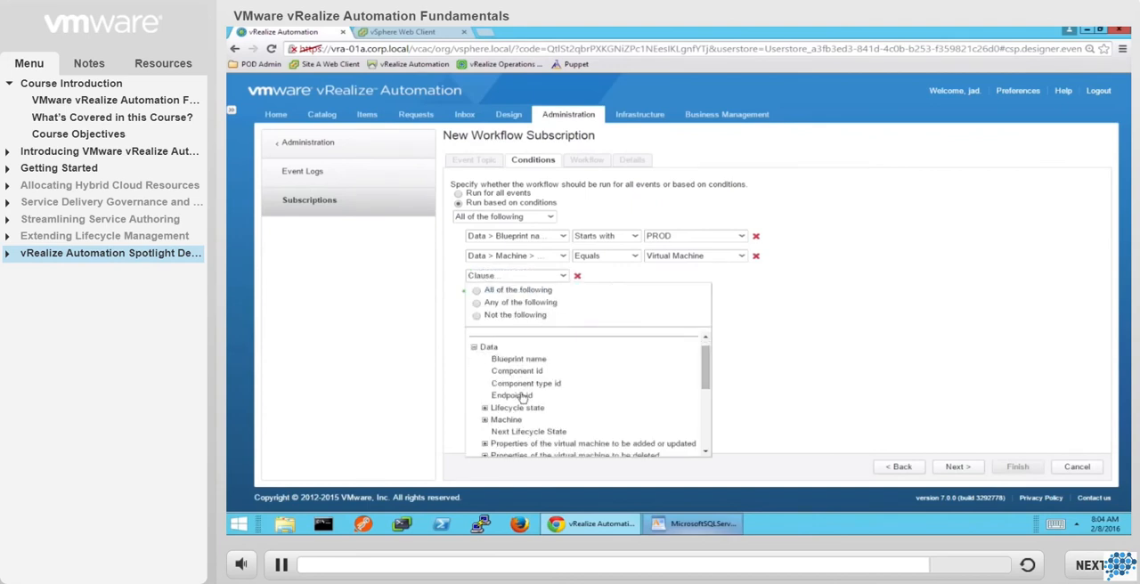
click(484, 386)
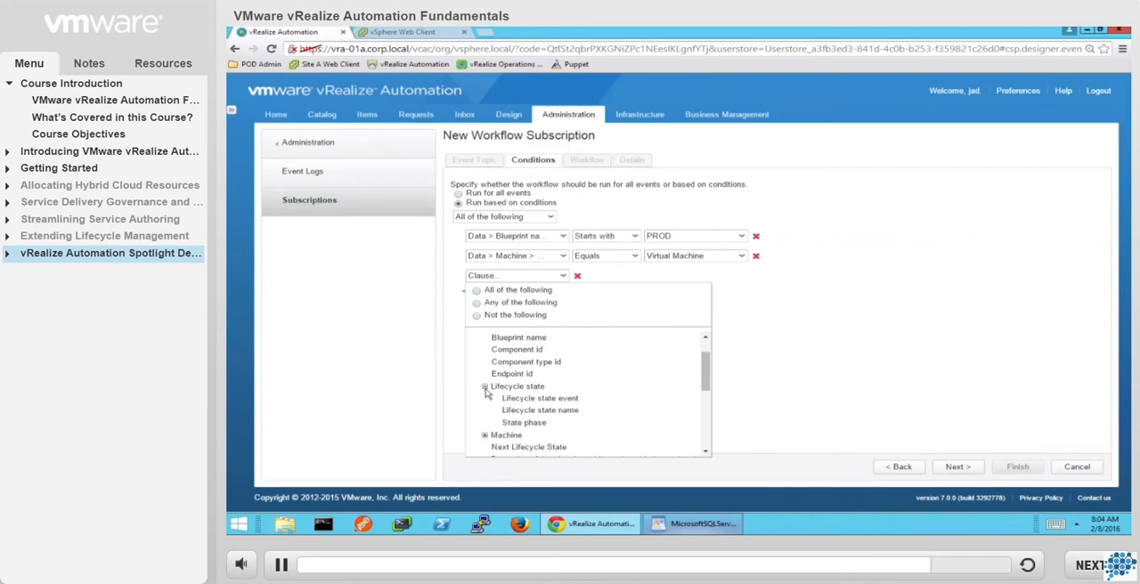
click(527, 411)
click(634, 276)
click(623, 314)
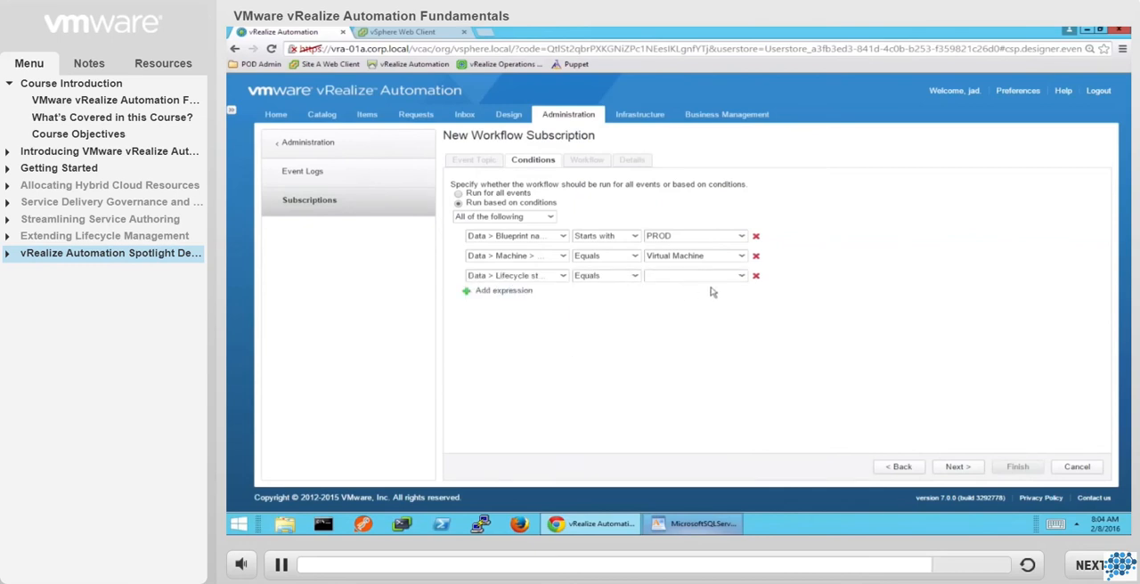
click(740, 276)
click(767, 331)
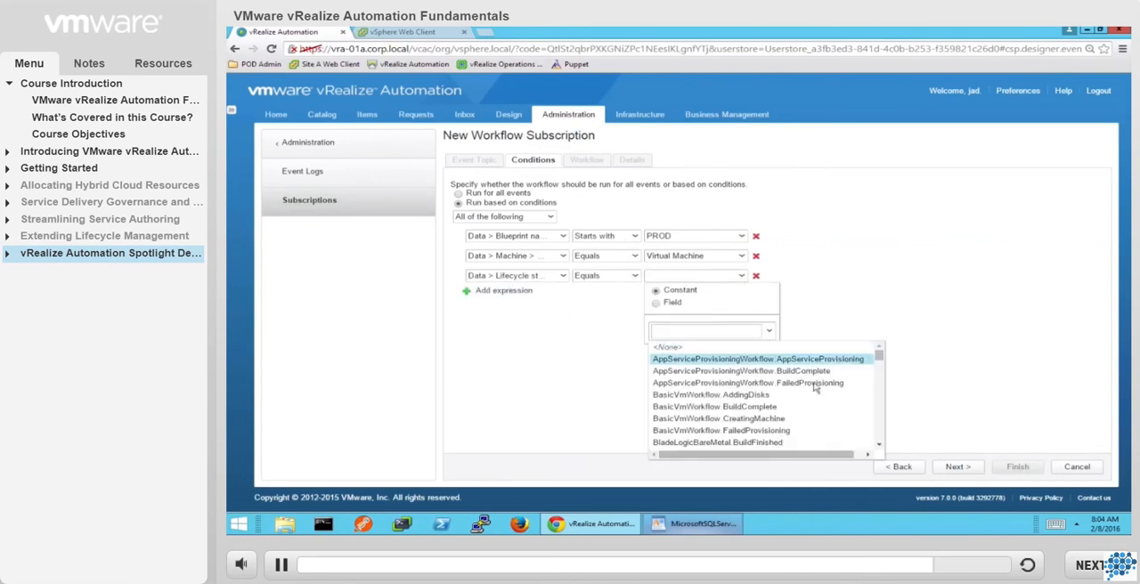
scroll(835, 406, down, 15)
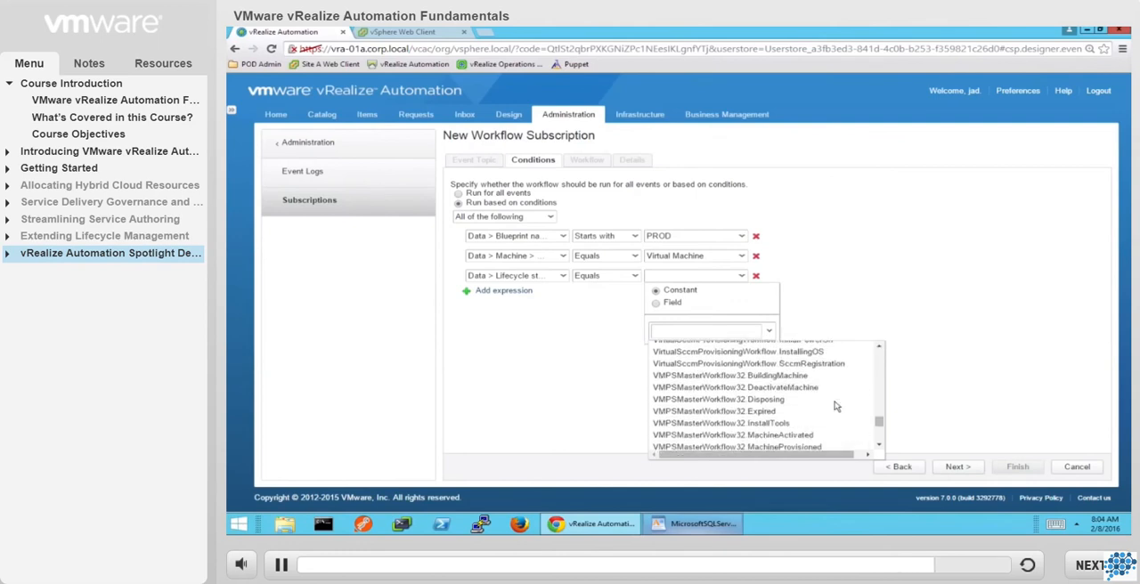
scroll(835, 406, up, 2)
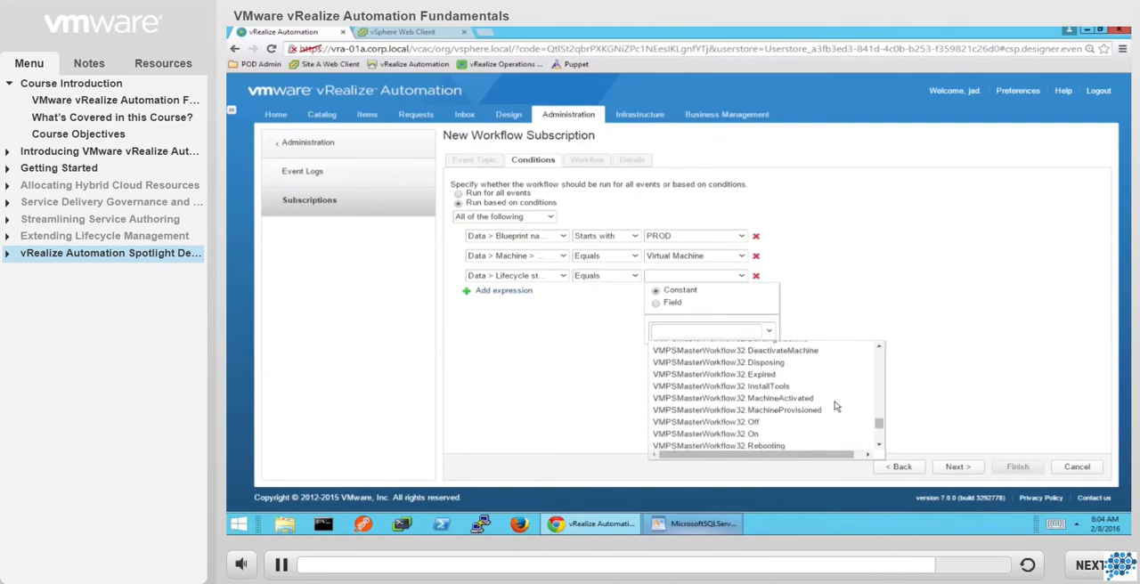
click(787, 401)
Add a fourth condition requiring the lifecycle state phase to equal POST, and proceed to the workflow selection.
click(503, 291)
click(561, 298)
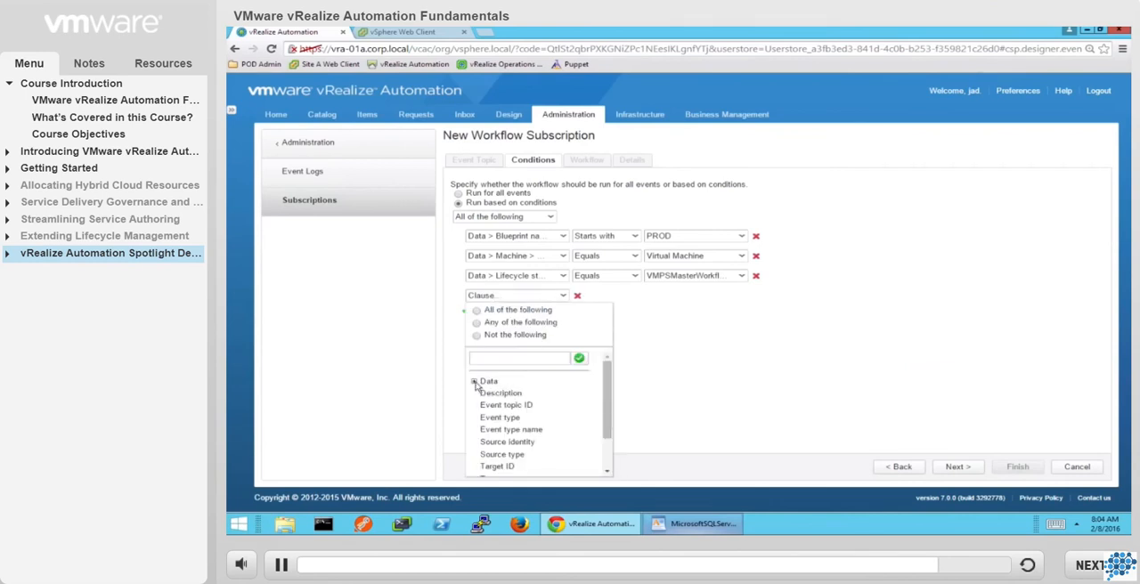
click(484, 442)
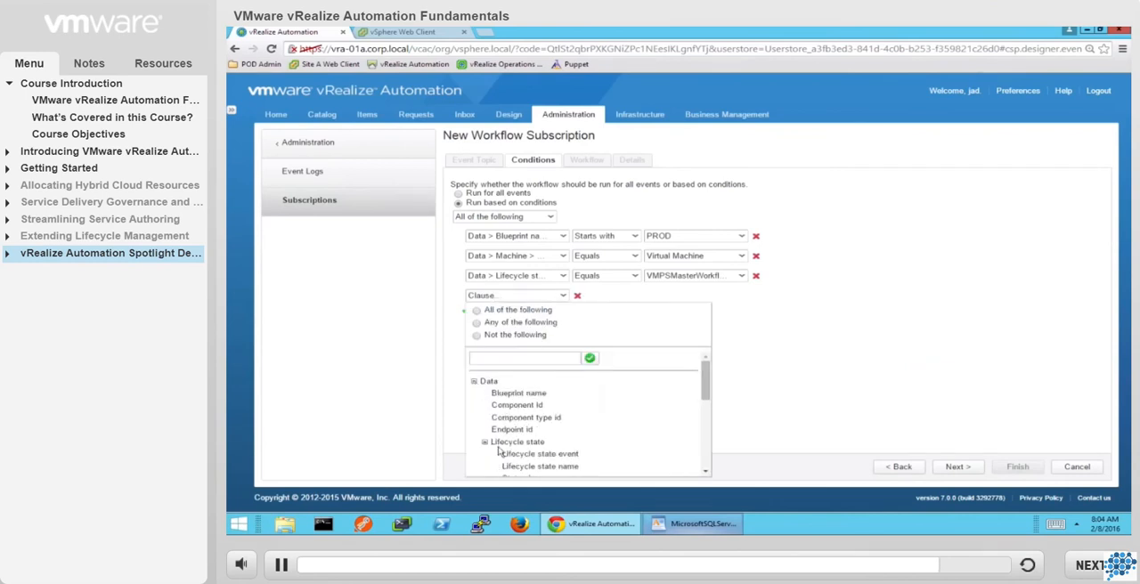
click(525, 464)
click(627, 296)
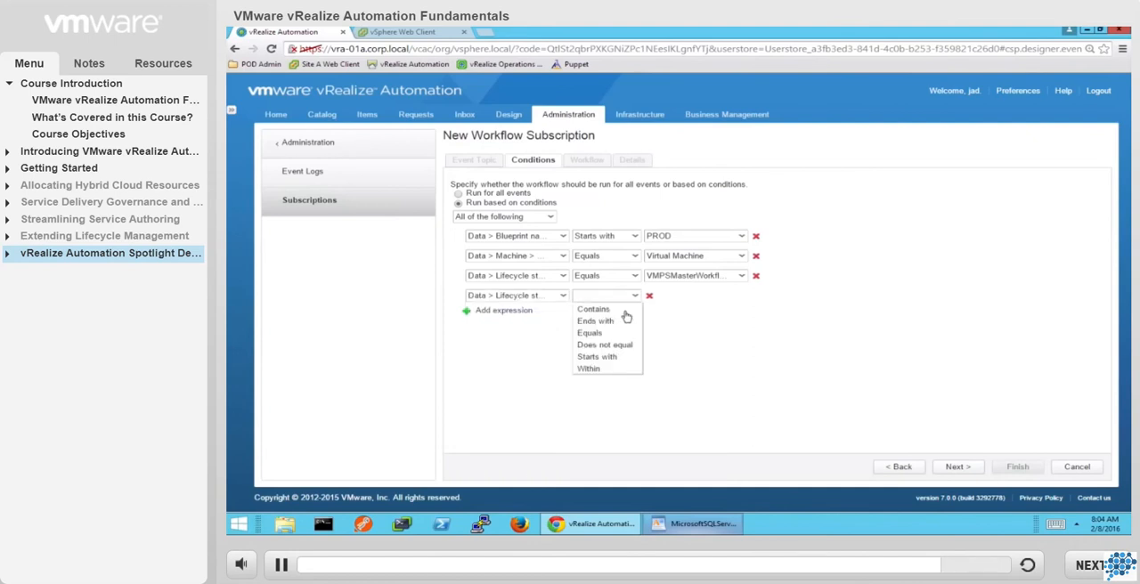
click(620, 336)
click(715, 295)
click(730, 348)
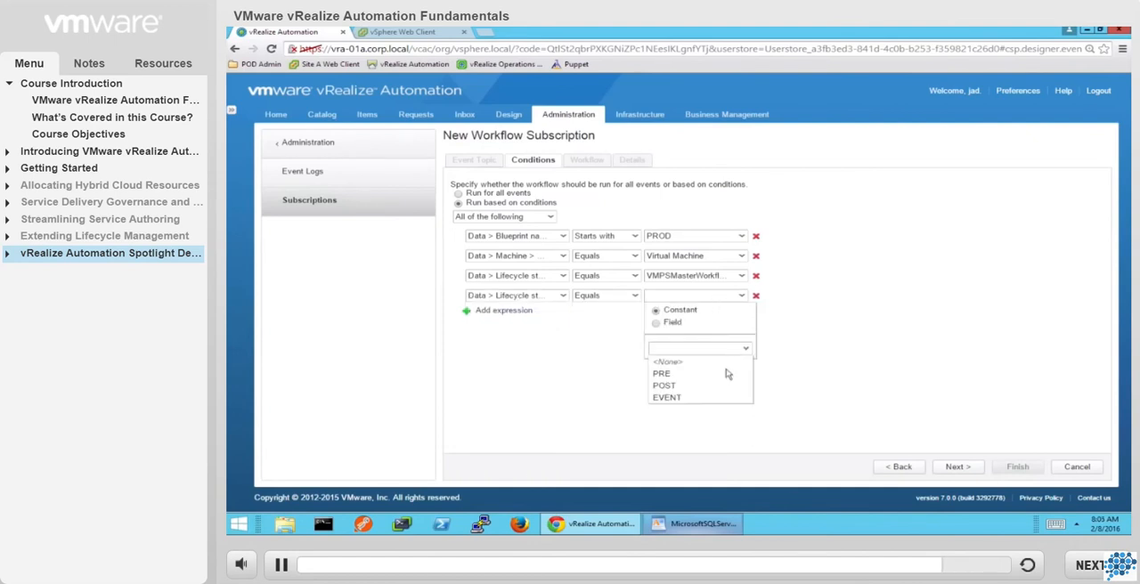
click(721, 391)
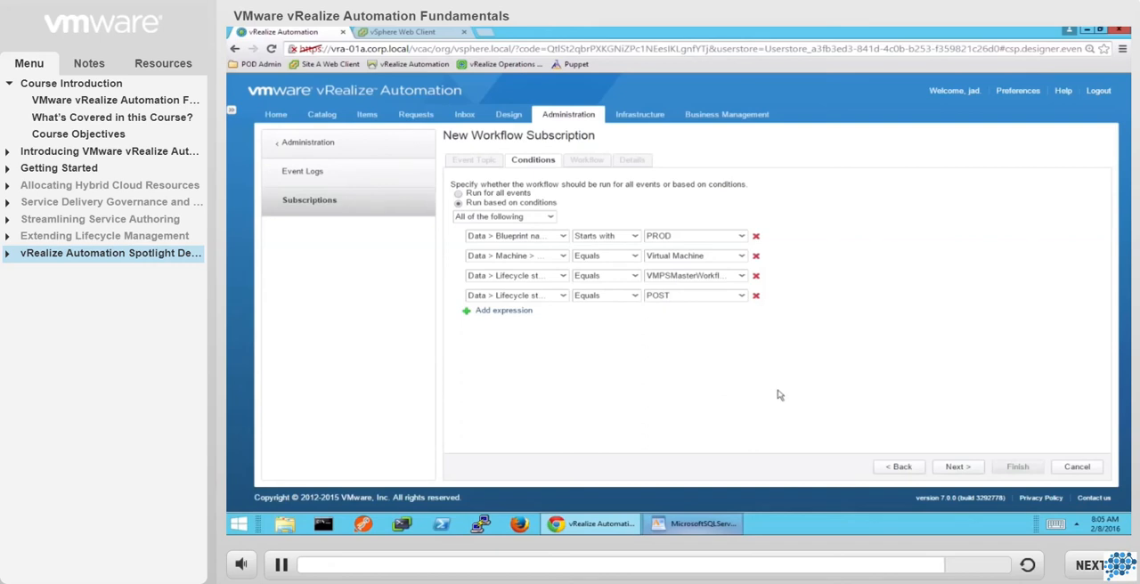
click(955, 467)
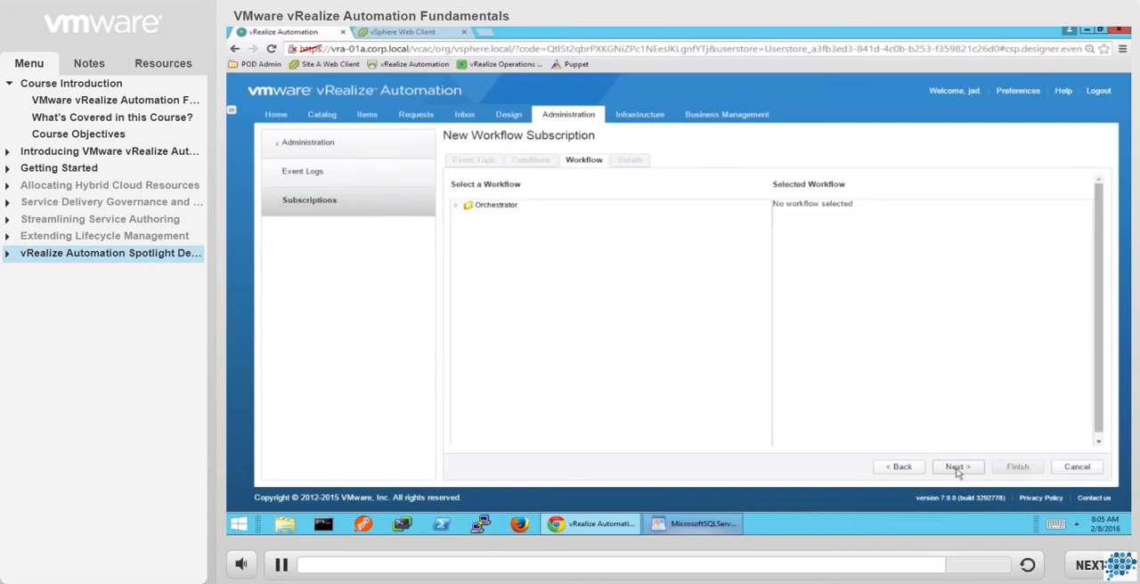
Choose the Create a snapshot workflow from the Orchestrator library's vCenter, Virtual Machine management, Snapshot folder and continue to the subscription details.
click(456, 208)
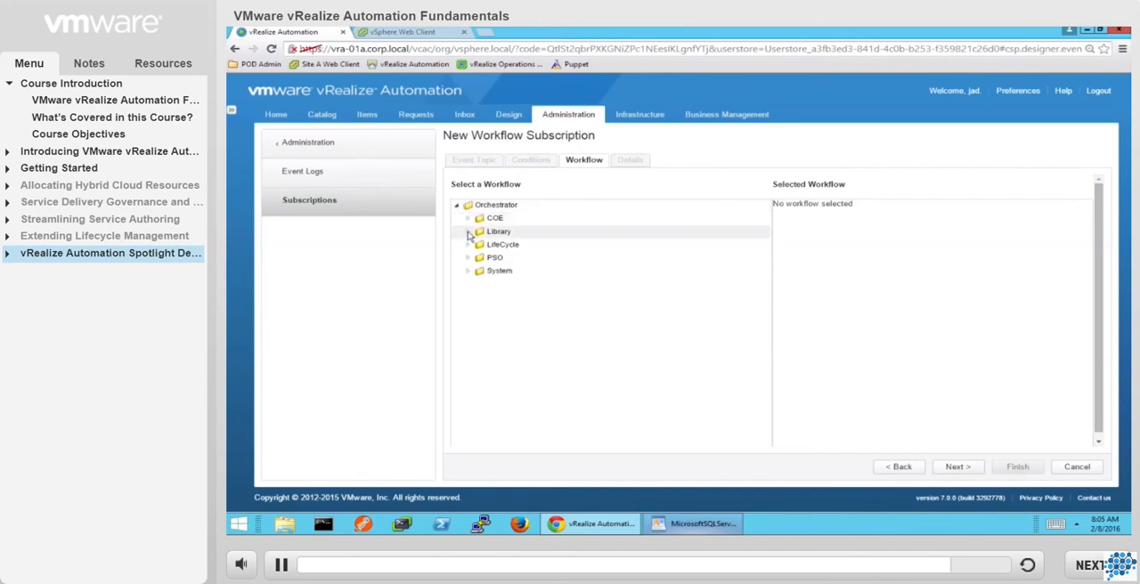
click(468, 231)
scroll(476, 413, down, 8)
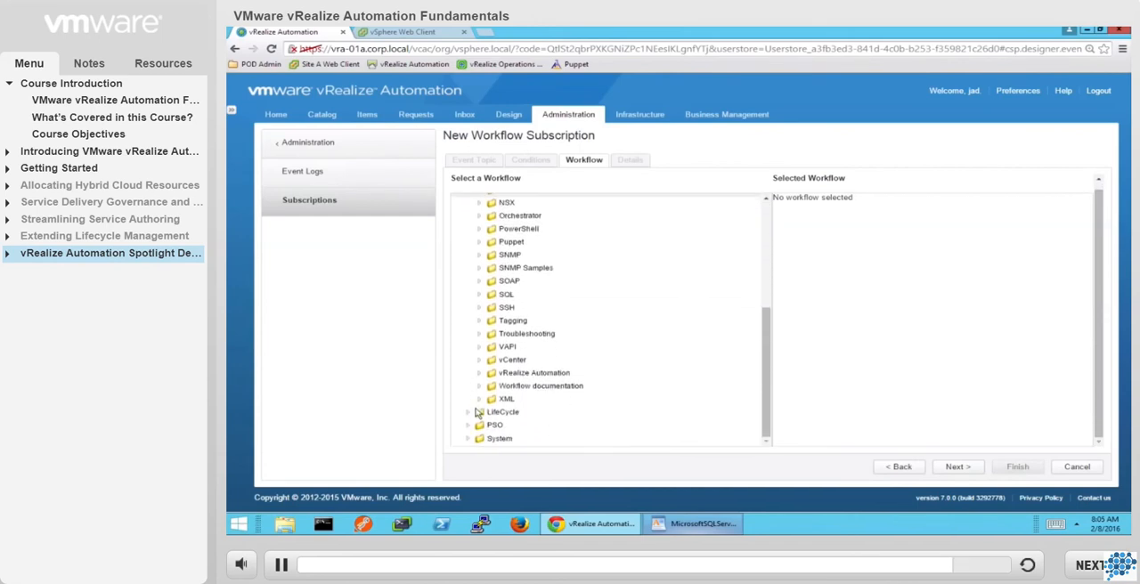
click(480, 359)
scroll(478, 366, down, 3)
scroll(478, 366, down, 2)
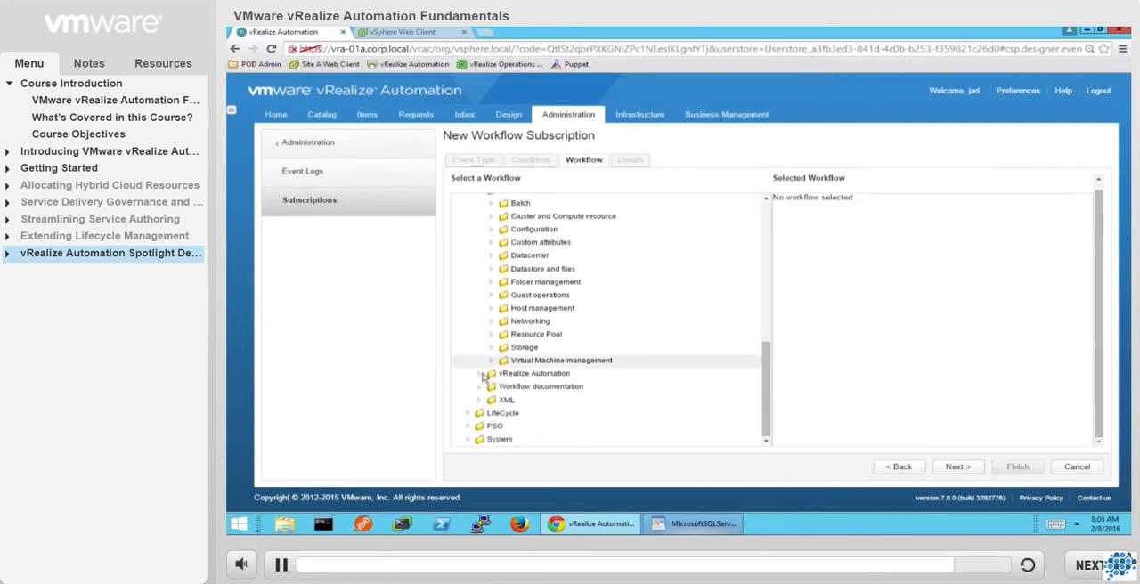
click(493, 362)
scroll(494, 365, down, 2)
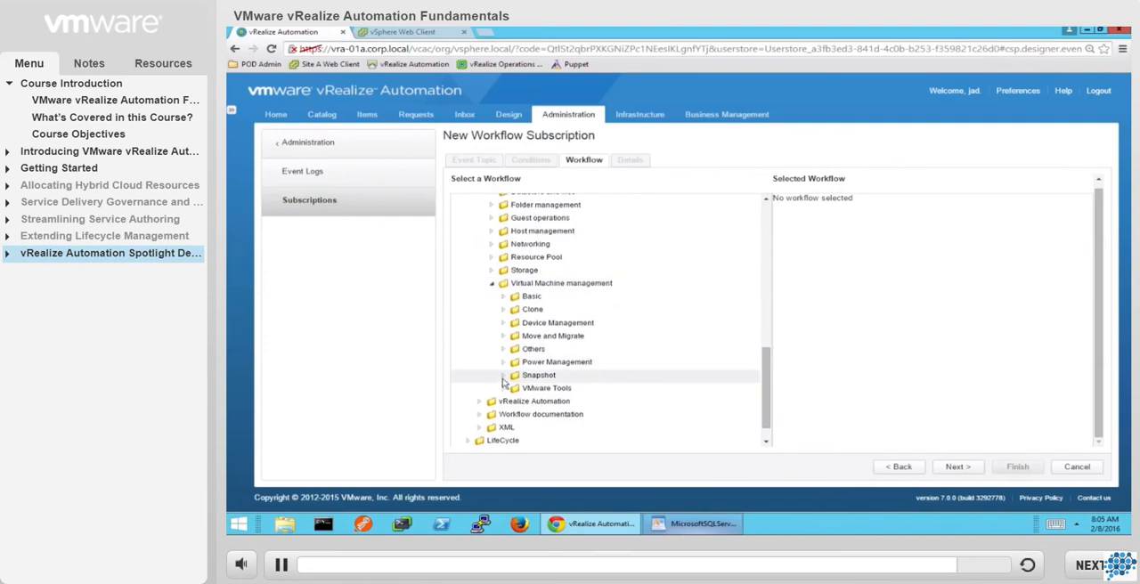
click(504, 377)
click(545, 389)
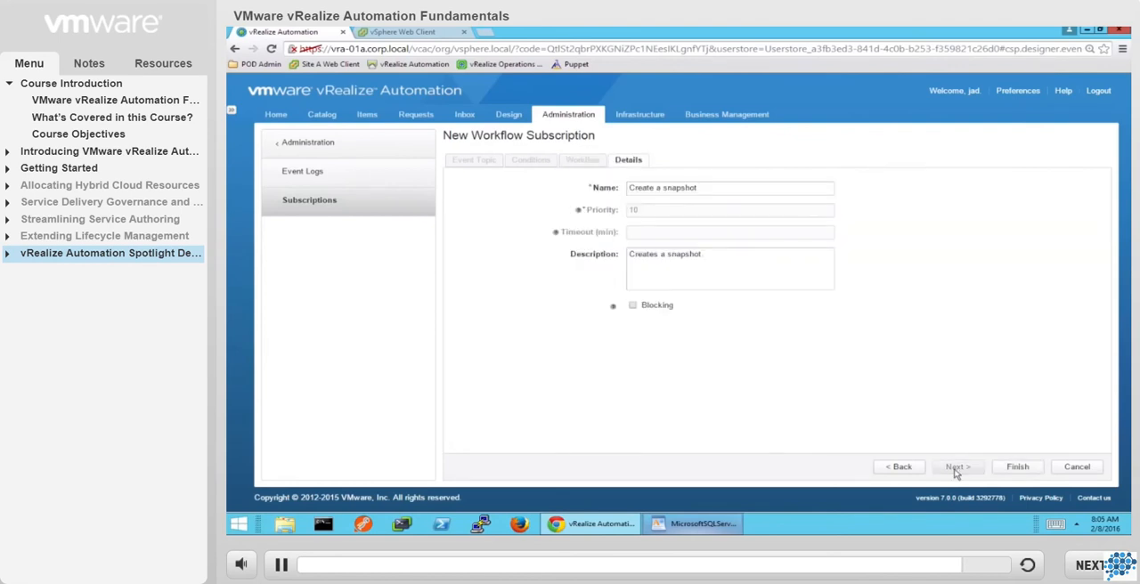
Finish the subscription under the name Create a snapshot after provisioning and publish it.
click(719, 190)
text(after provisioning)
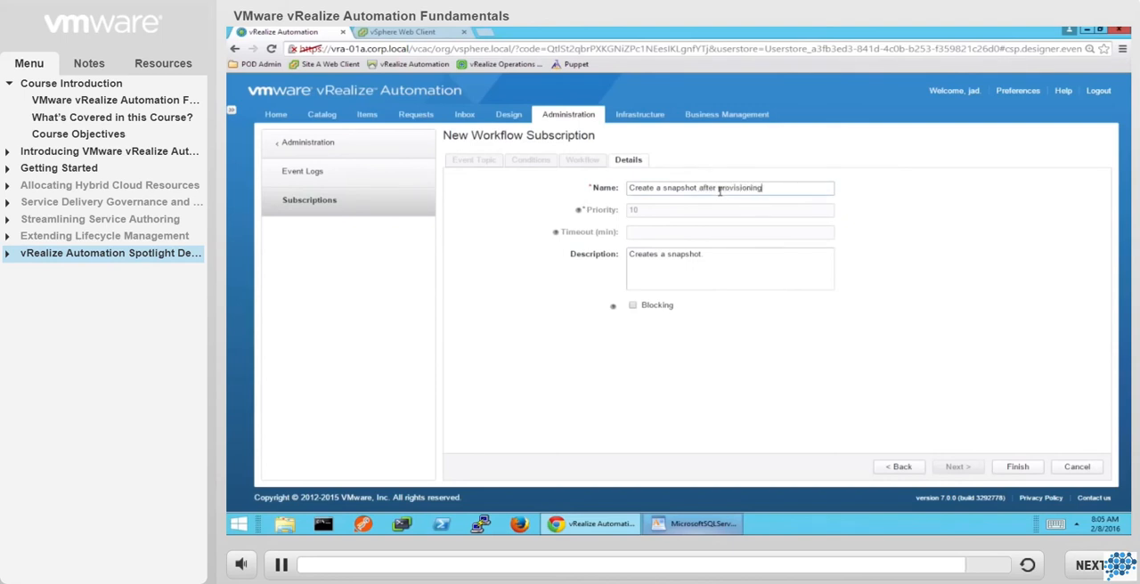
click(1017, 466)
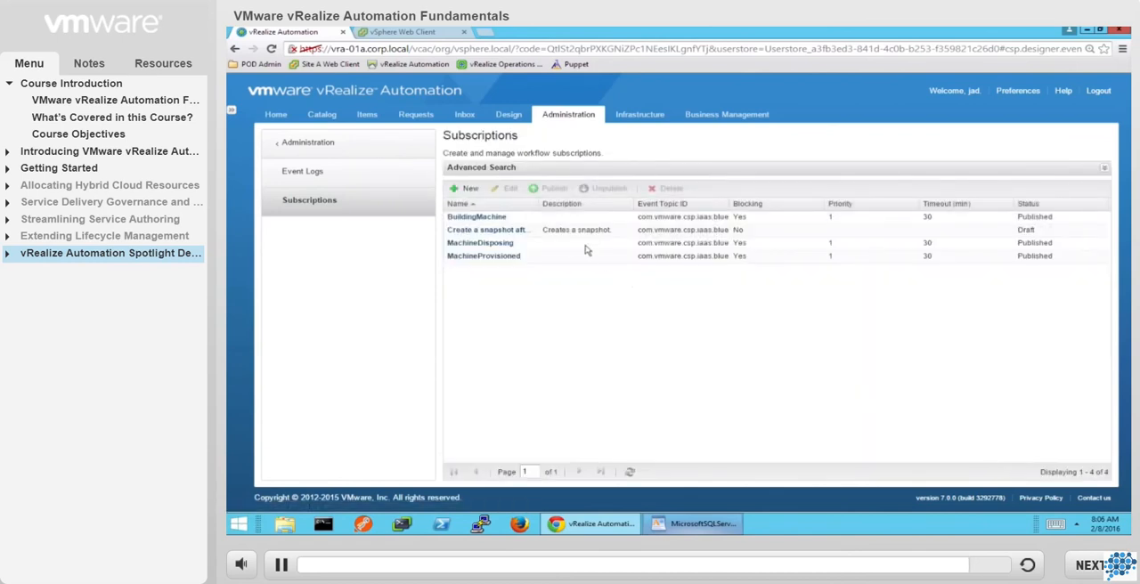
click(566, 233)
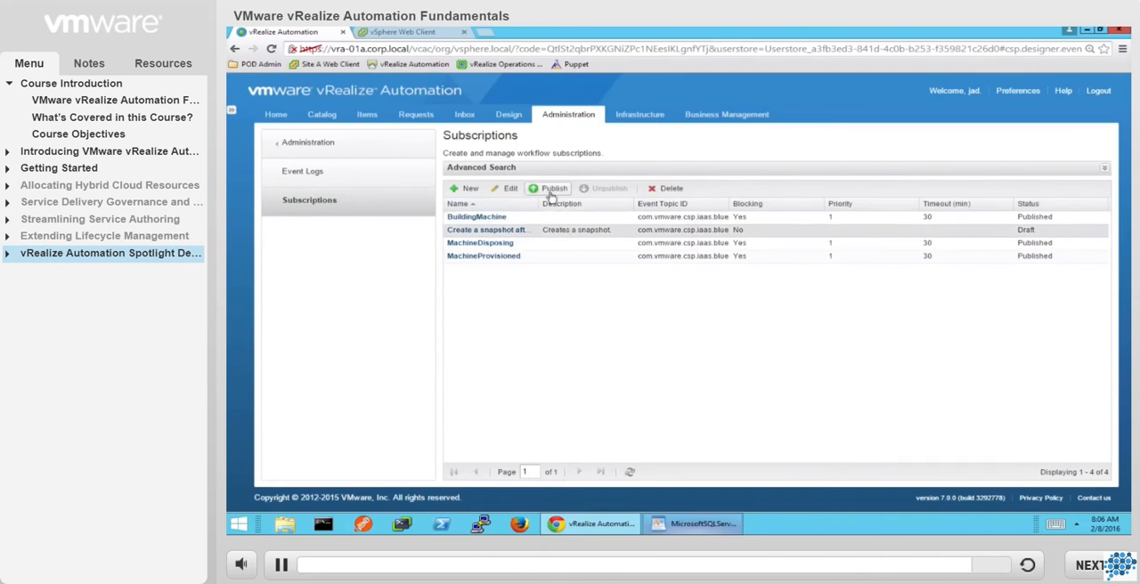
click(551, 191)
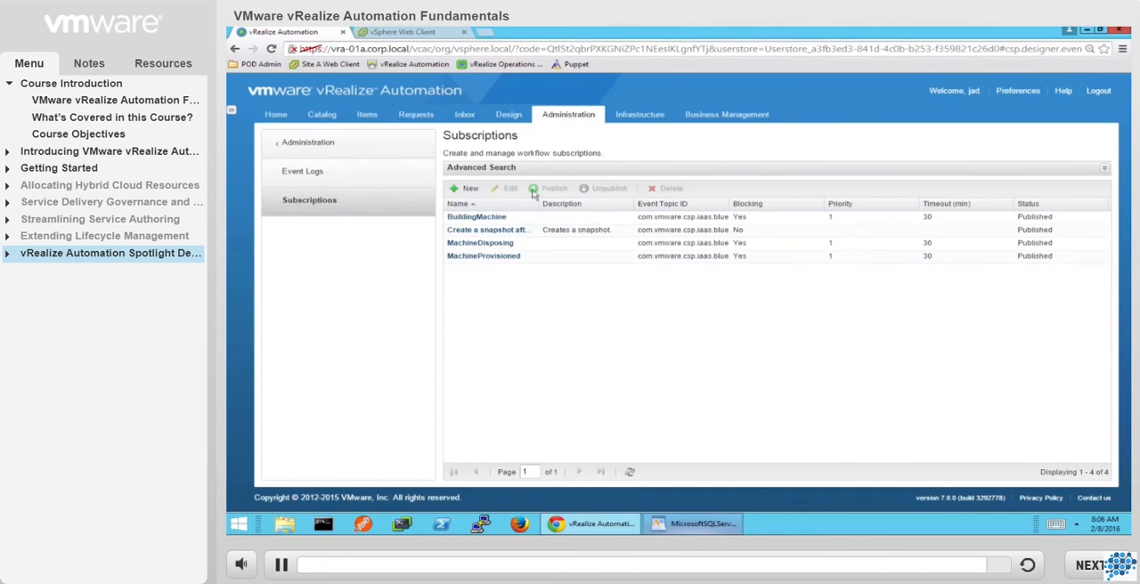
Open the service catalog and browse the items listed under All Services.
click(323, 115)
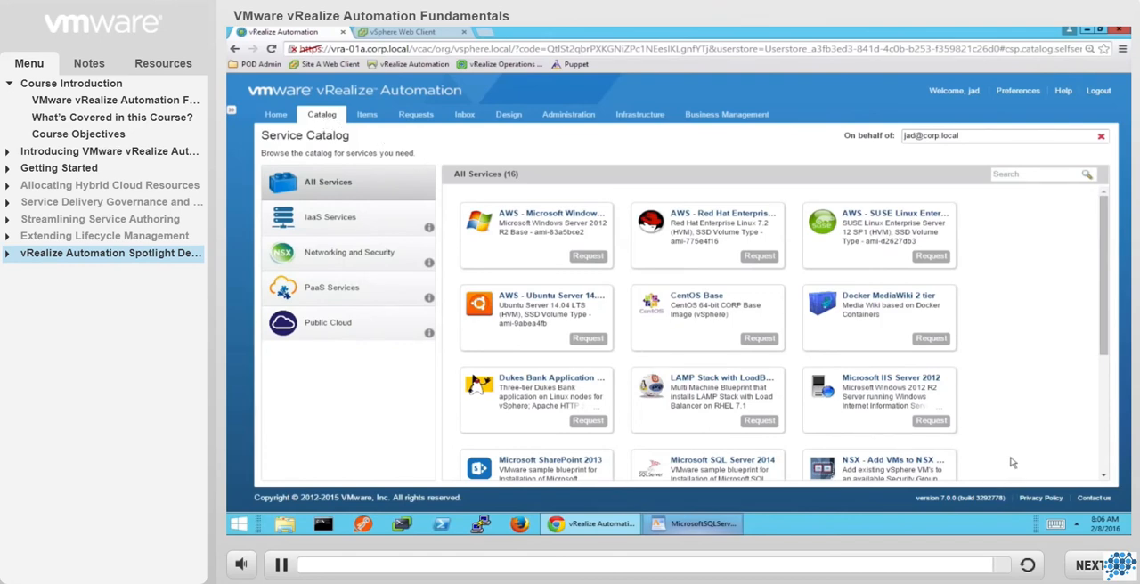
scroll(1012, 462, down, 3)
scroll(1011, 462, down, 3)
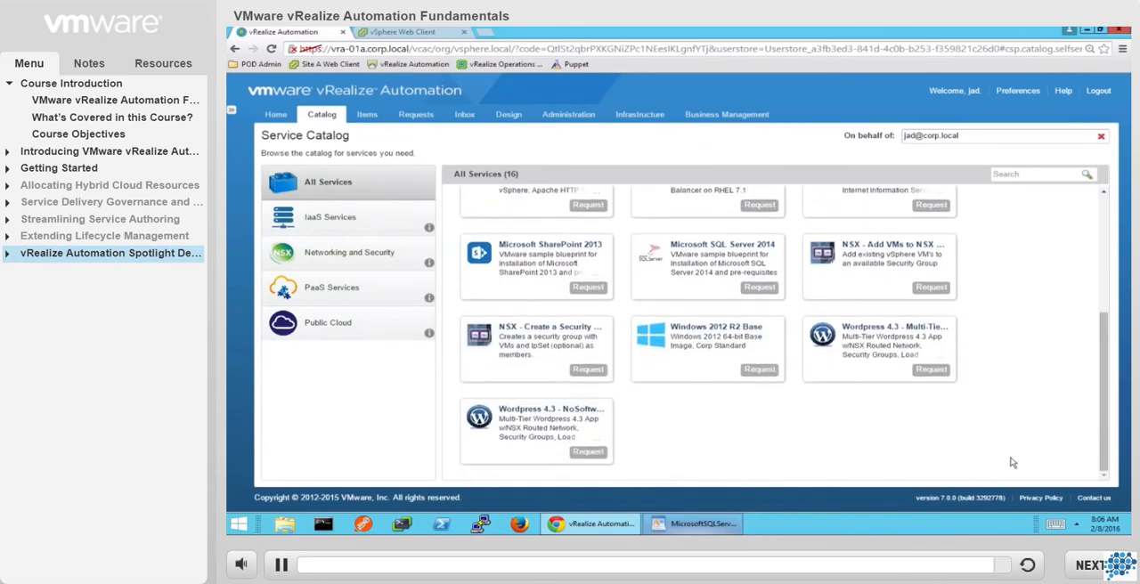
scroll(1012, 463, up, 6)
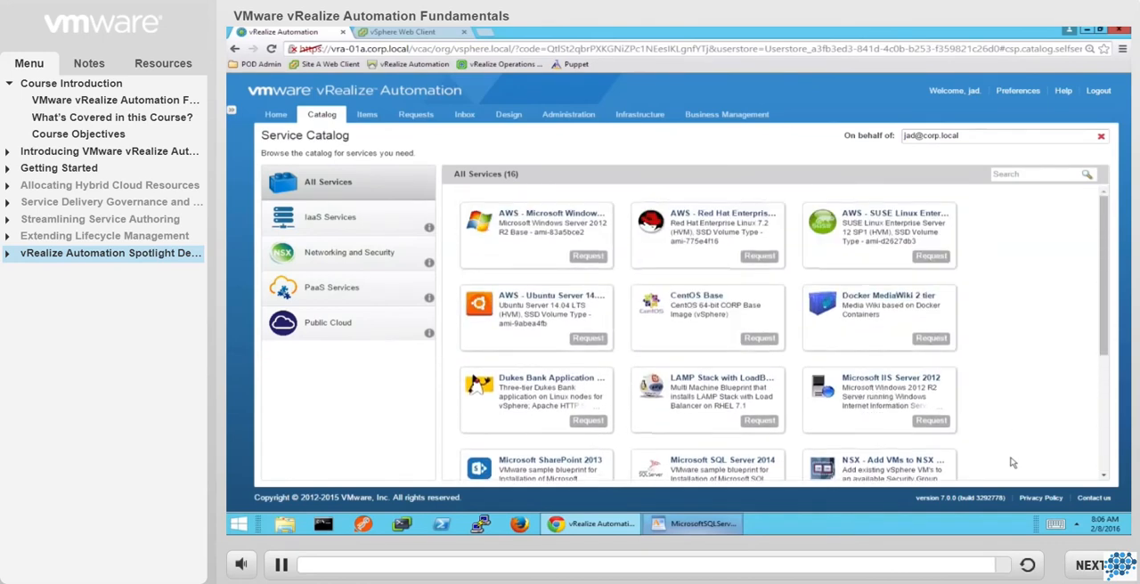